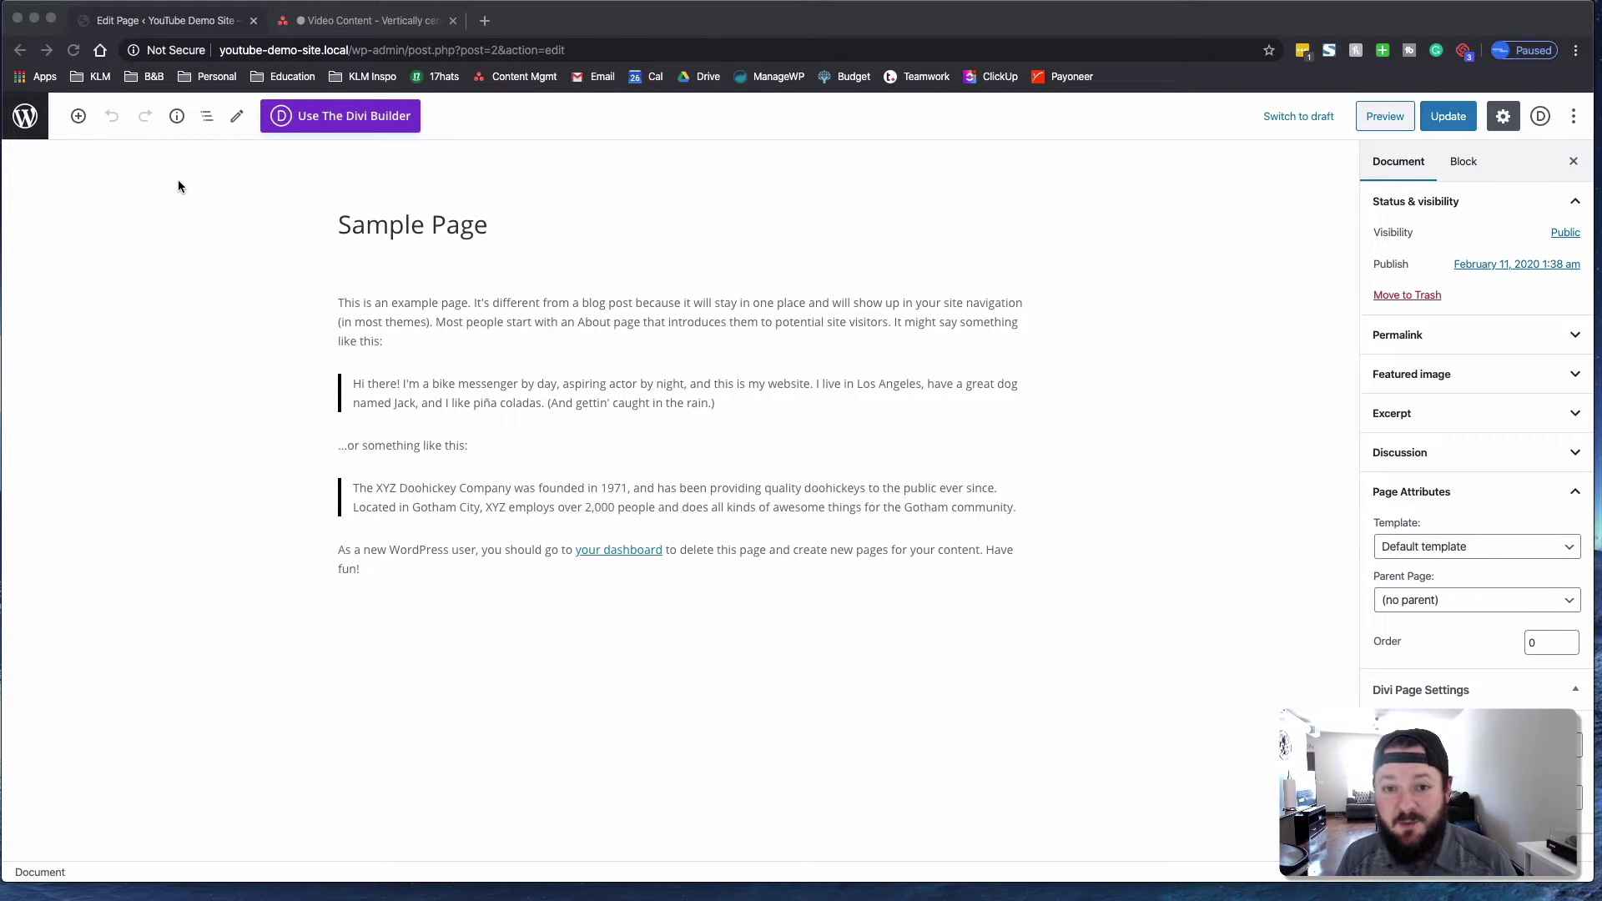
Switch the Sample Page to the Divi Builder and open it in the visual builder
left_click(526, 127)
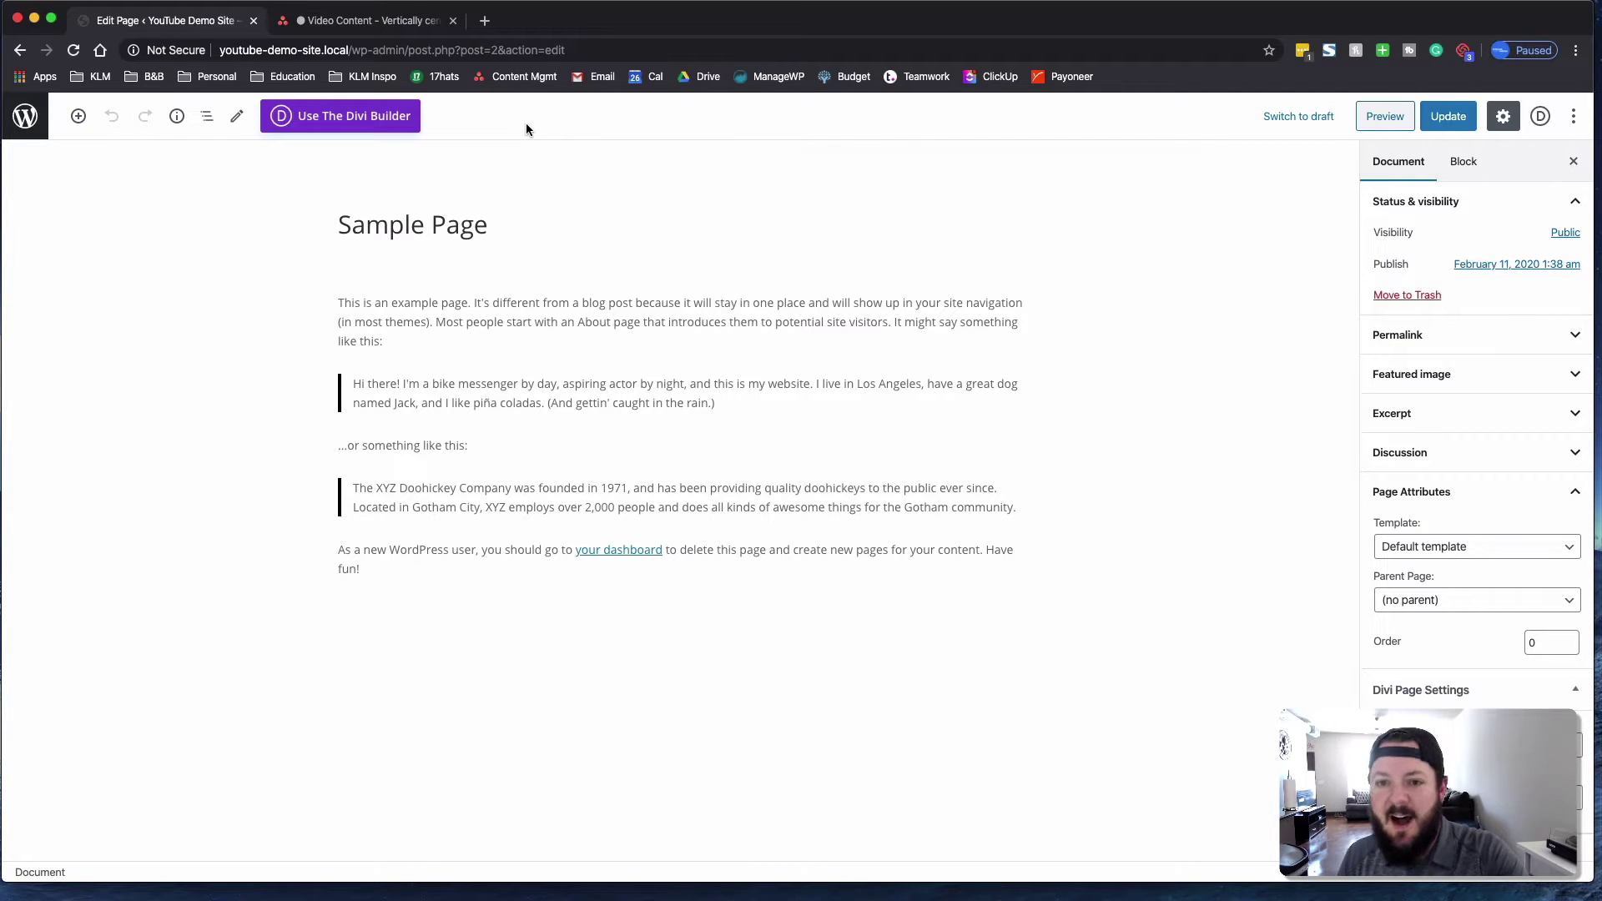
left_click(377, 116)
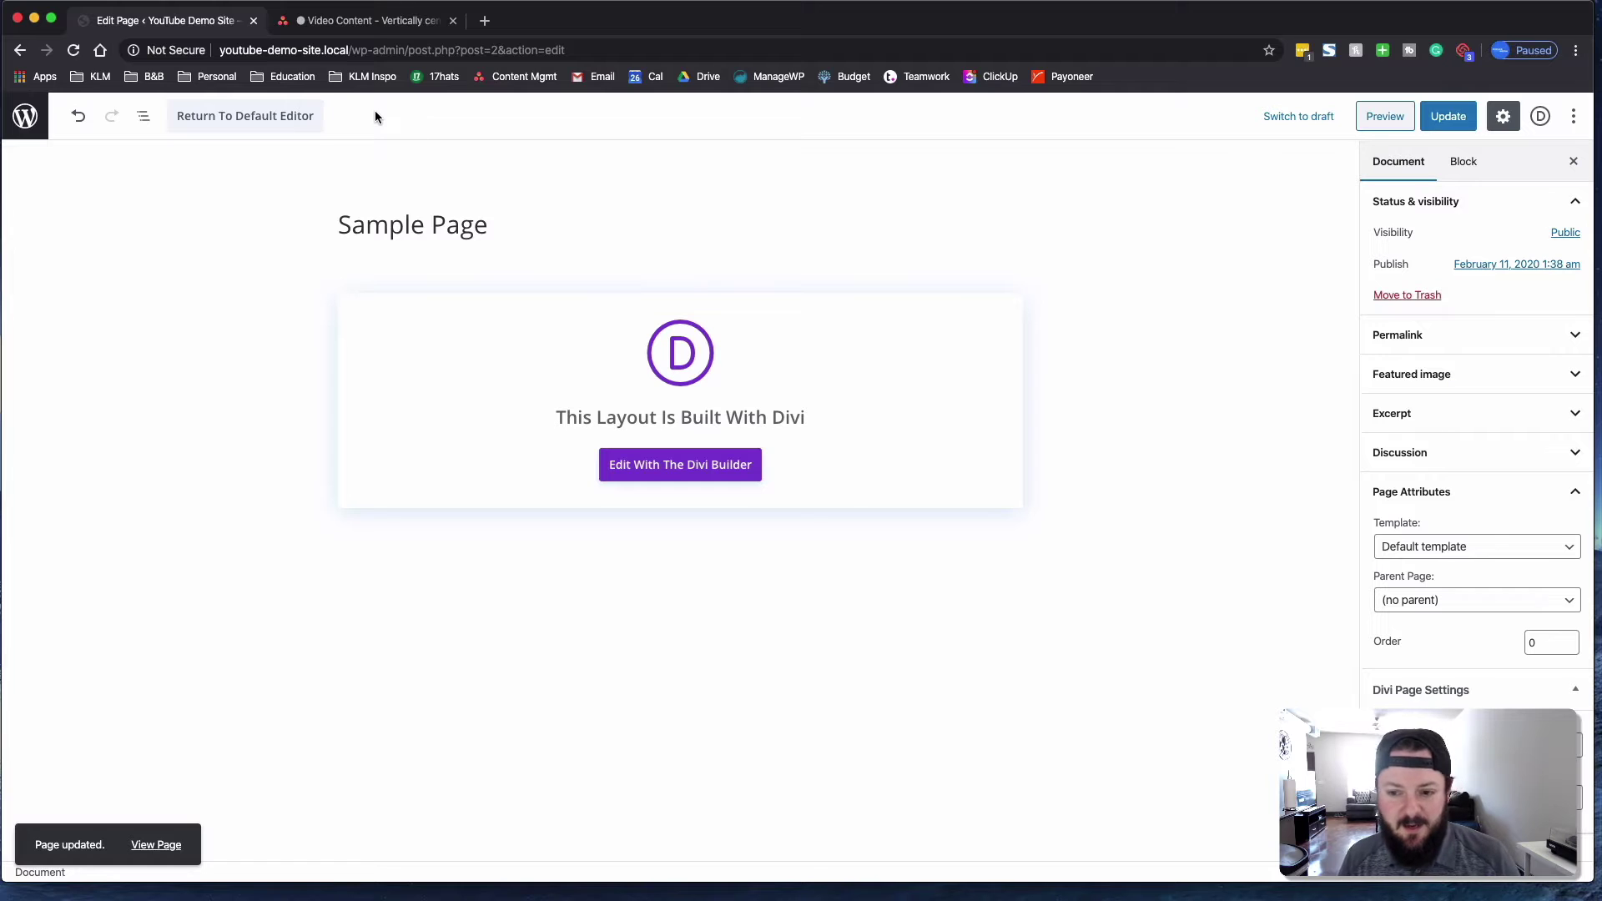
left_click(670, 473)
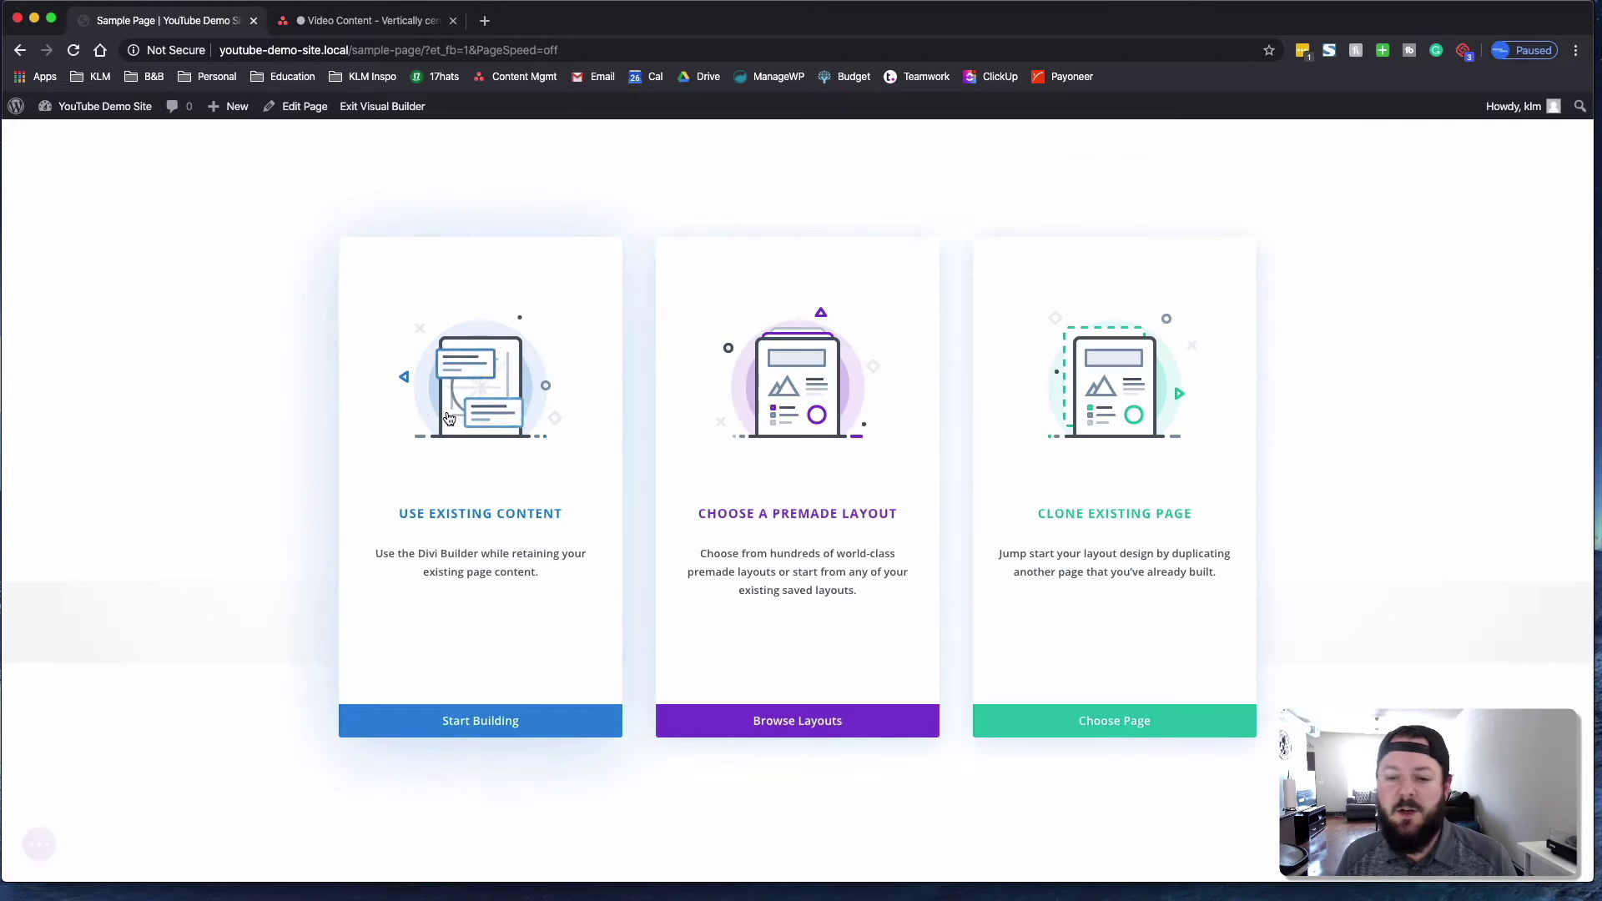
Start from the existing content and split the row into two equal 1/2 columns
left_click(463, 420)
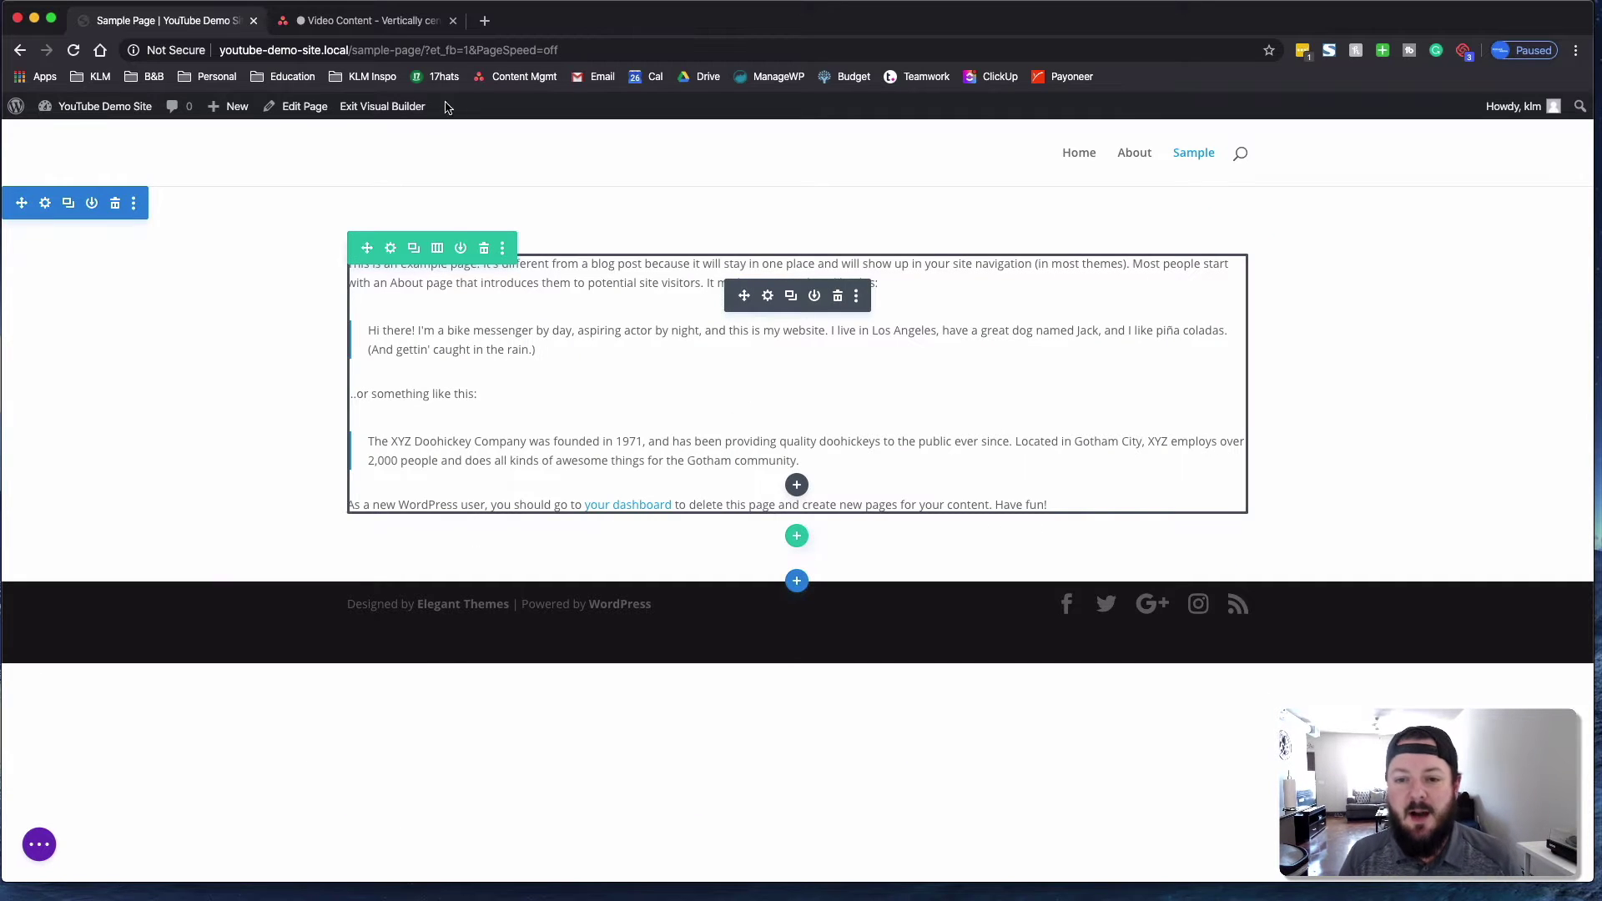
left_click(436, 250)
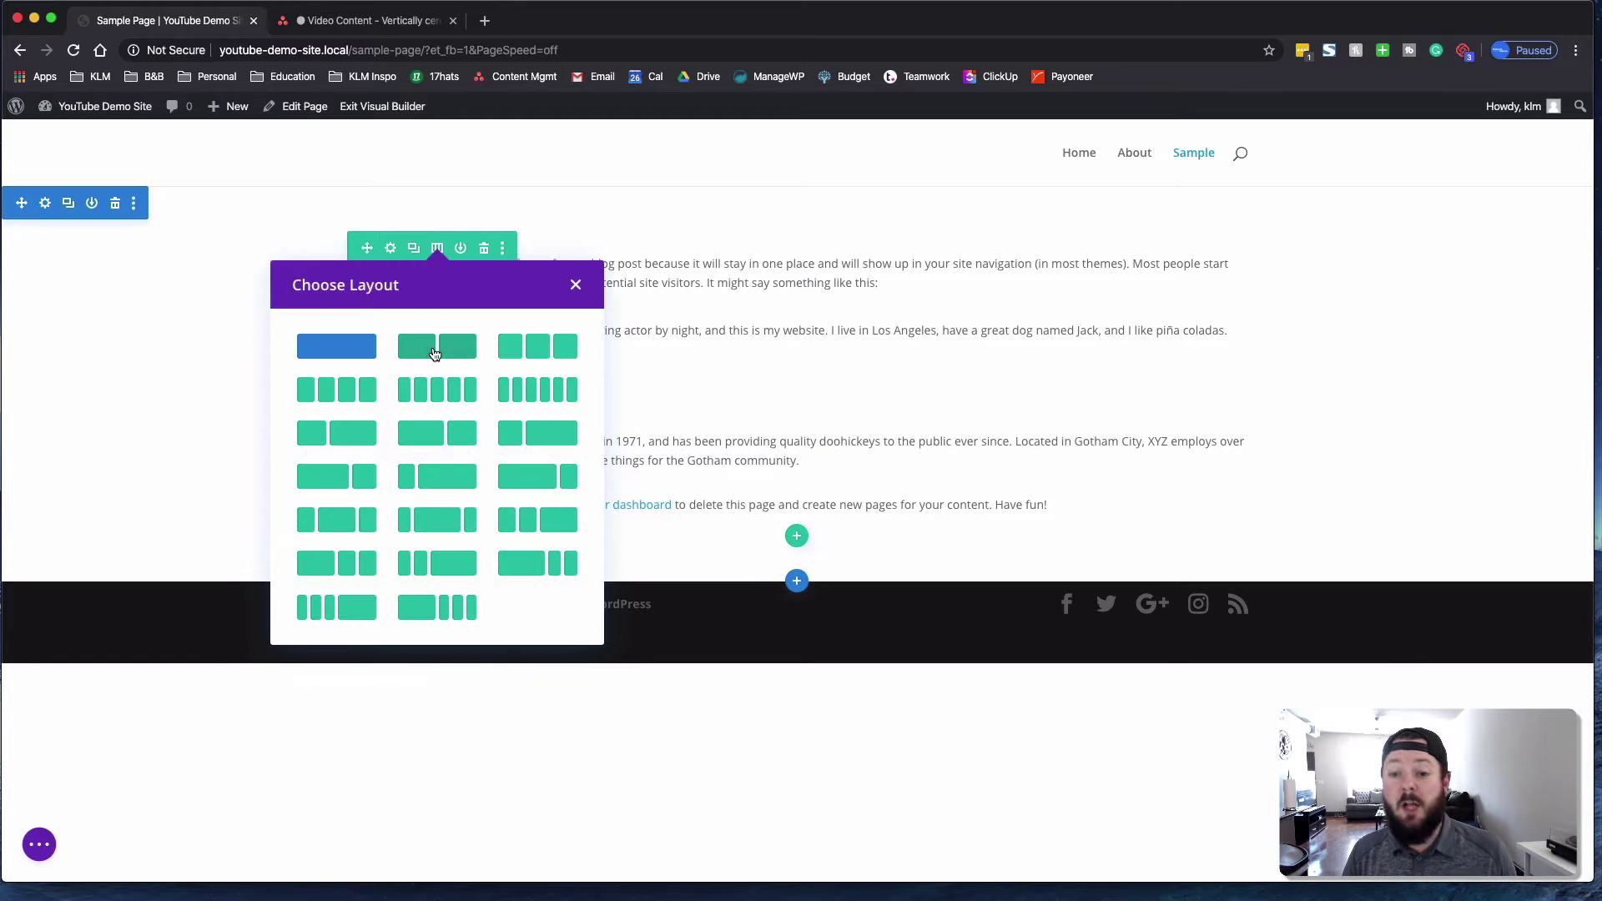
left_click(434, 353)
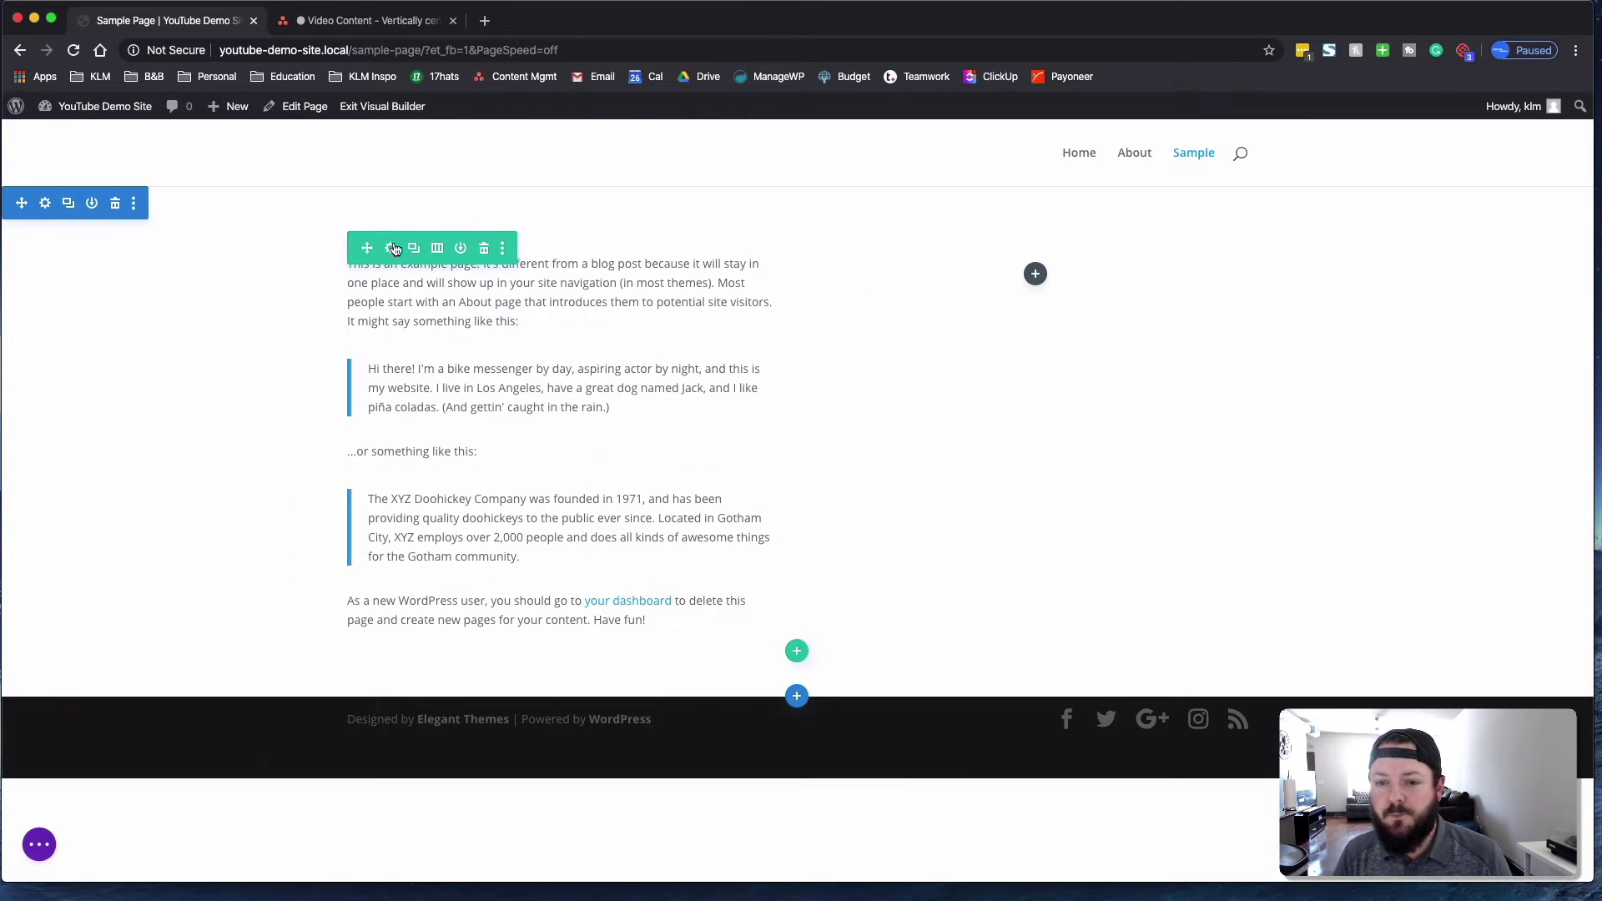
Set the row's Width and Max Width to 100% and turn on Equalize Column Heights
left_click(392, 248)
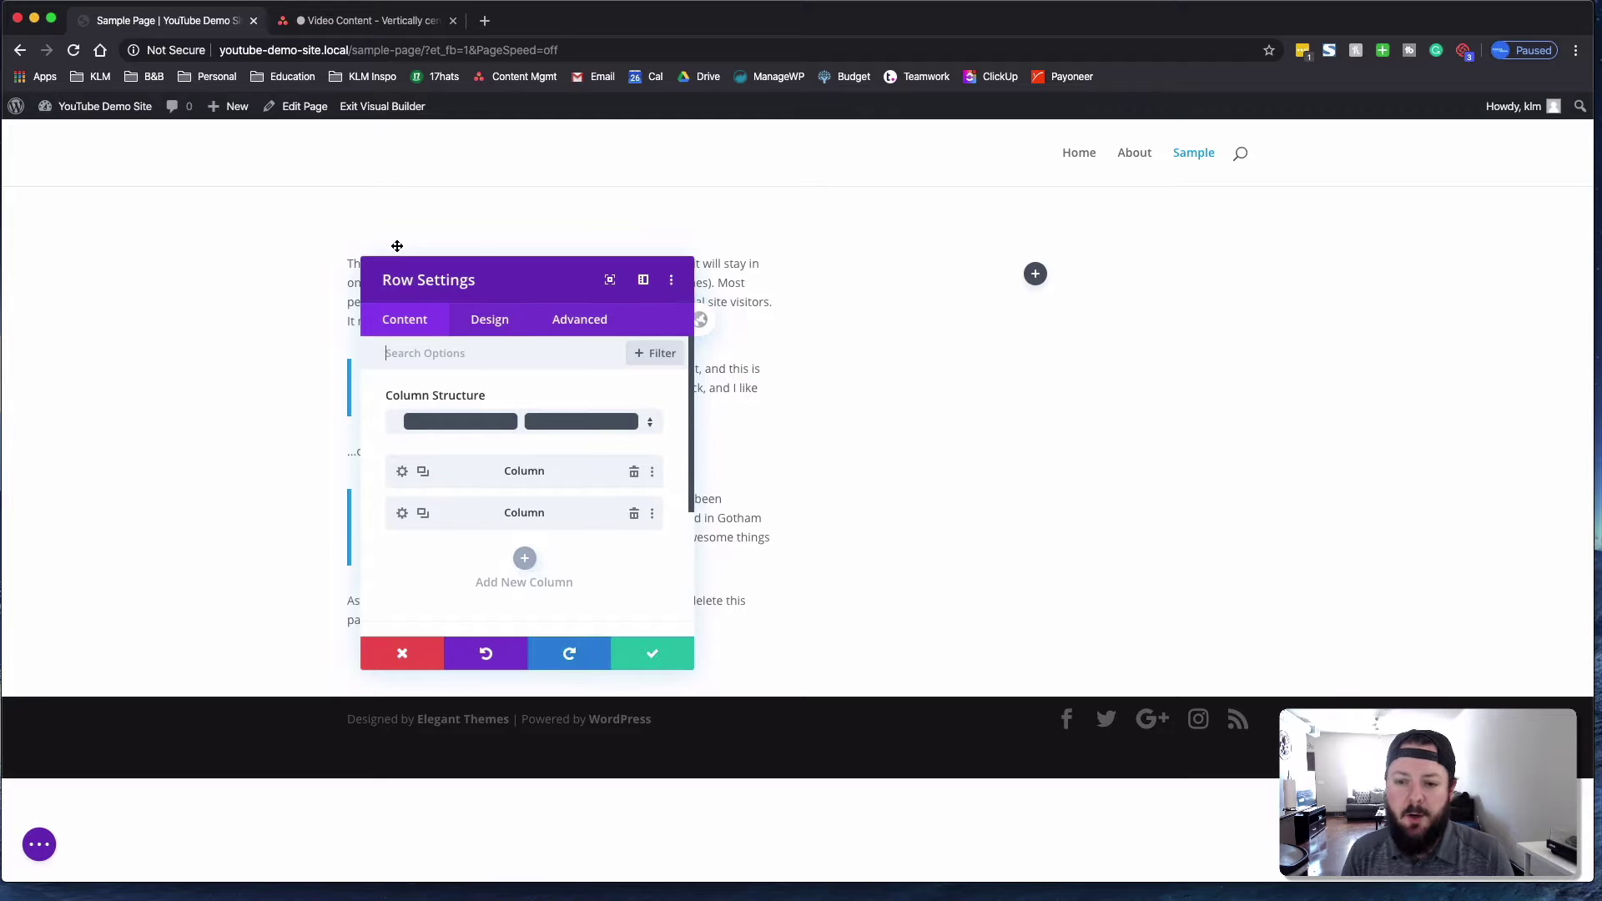
left_click(489, 322)
left_click(437, 401)
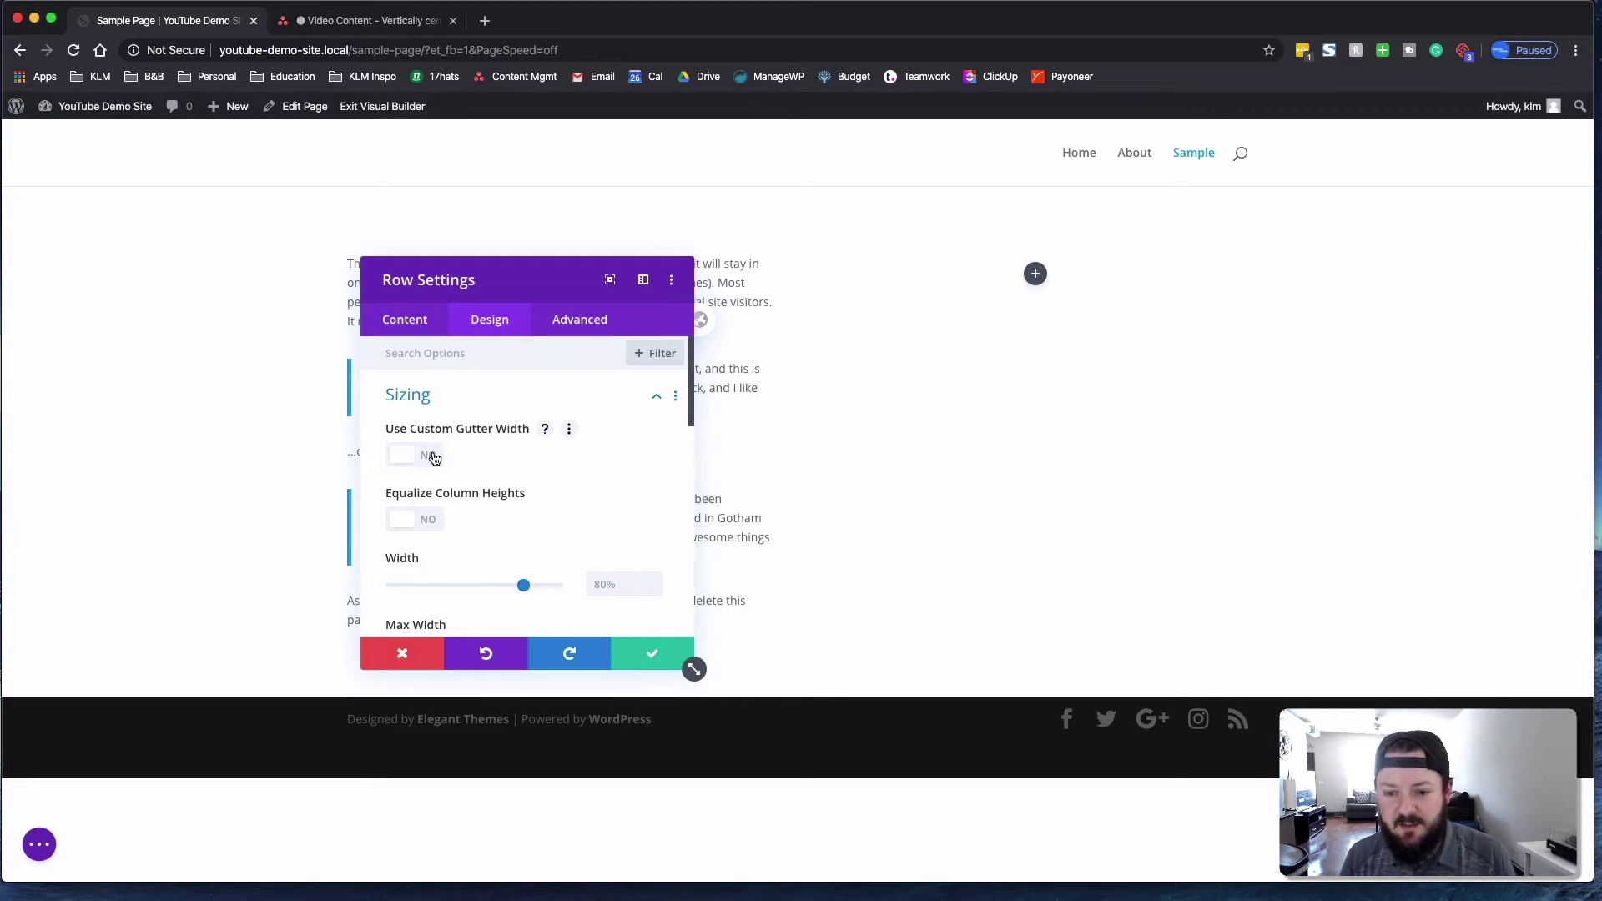
scroll(489, 434, "down", 1)
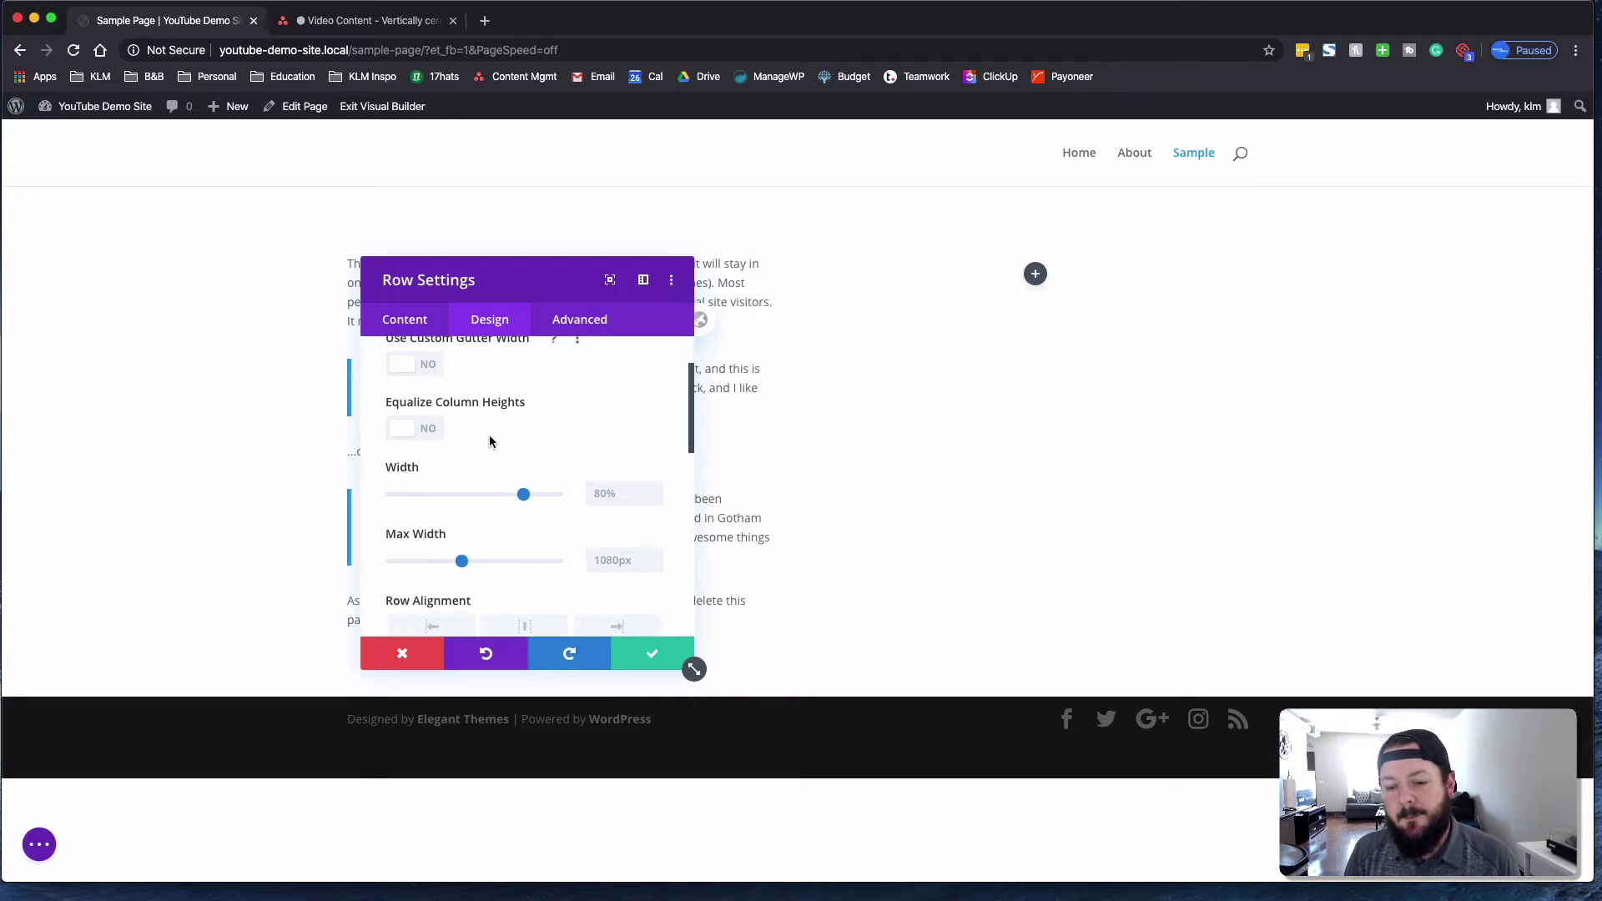
left_click(626, 560)
key("BackSpace")
key("BackSpace")
key("BackSpace")
key("BackSpace")
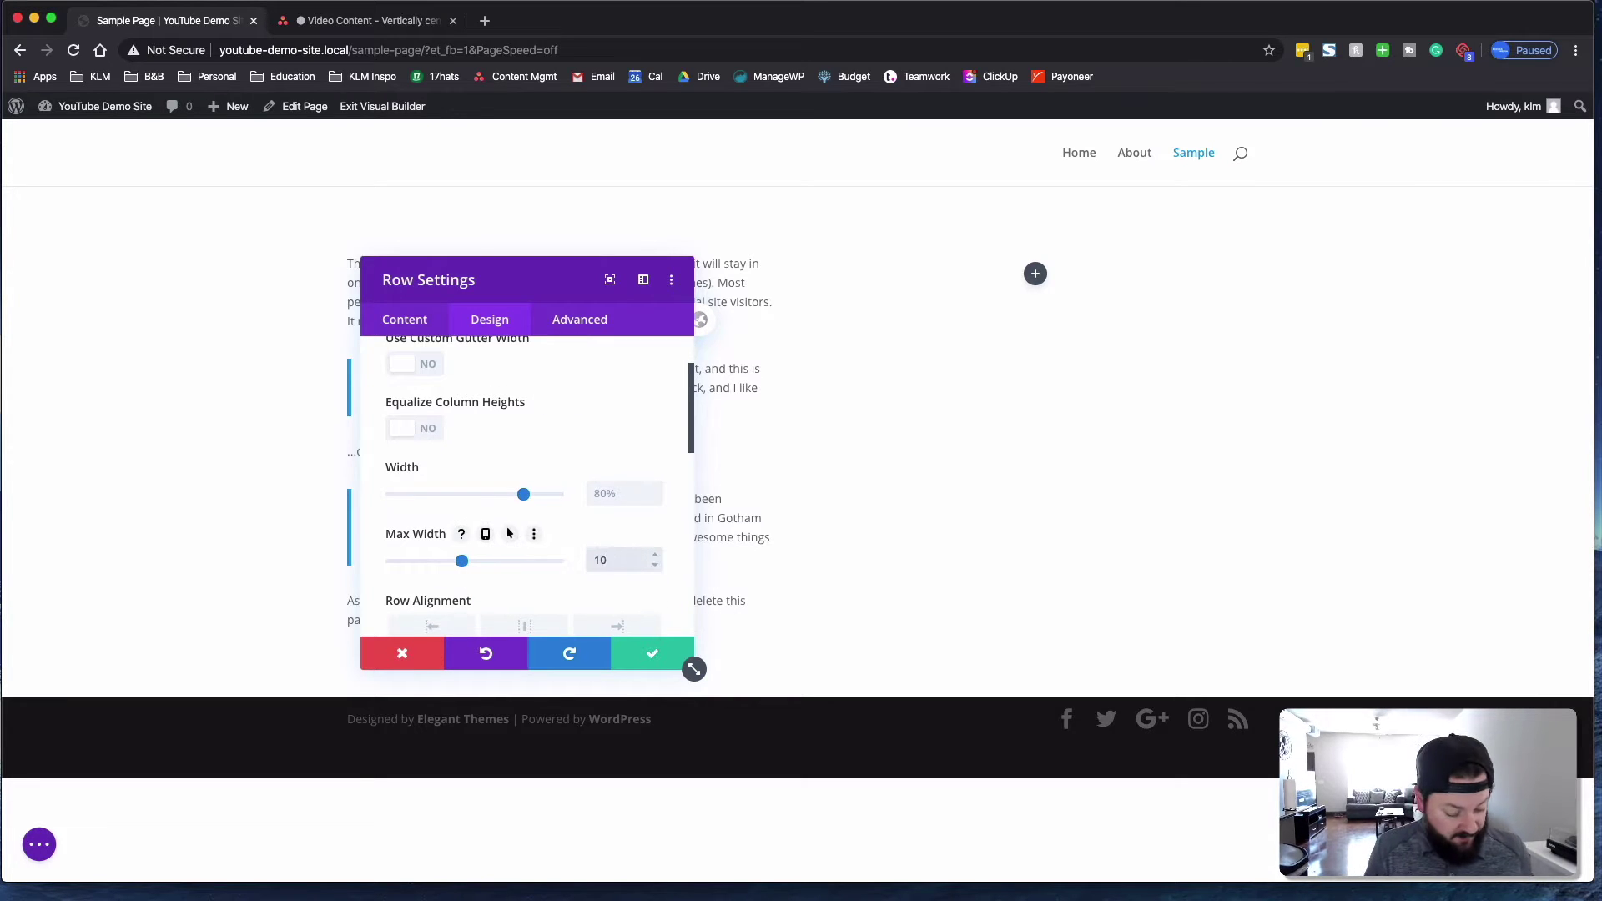
left_click(623, 493)
type("100%")
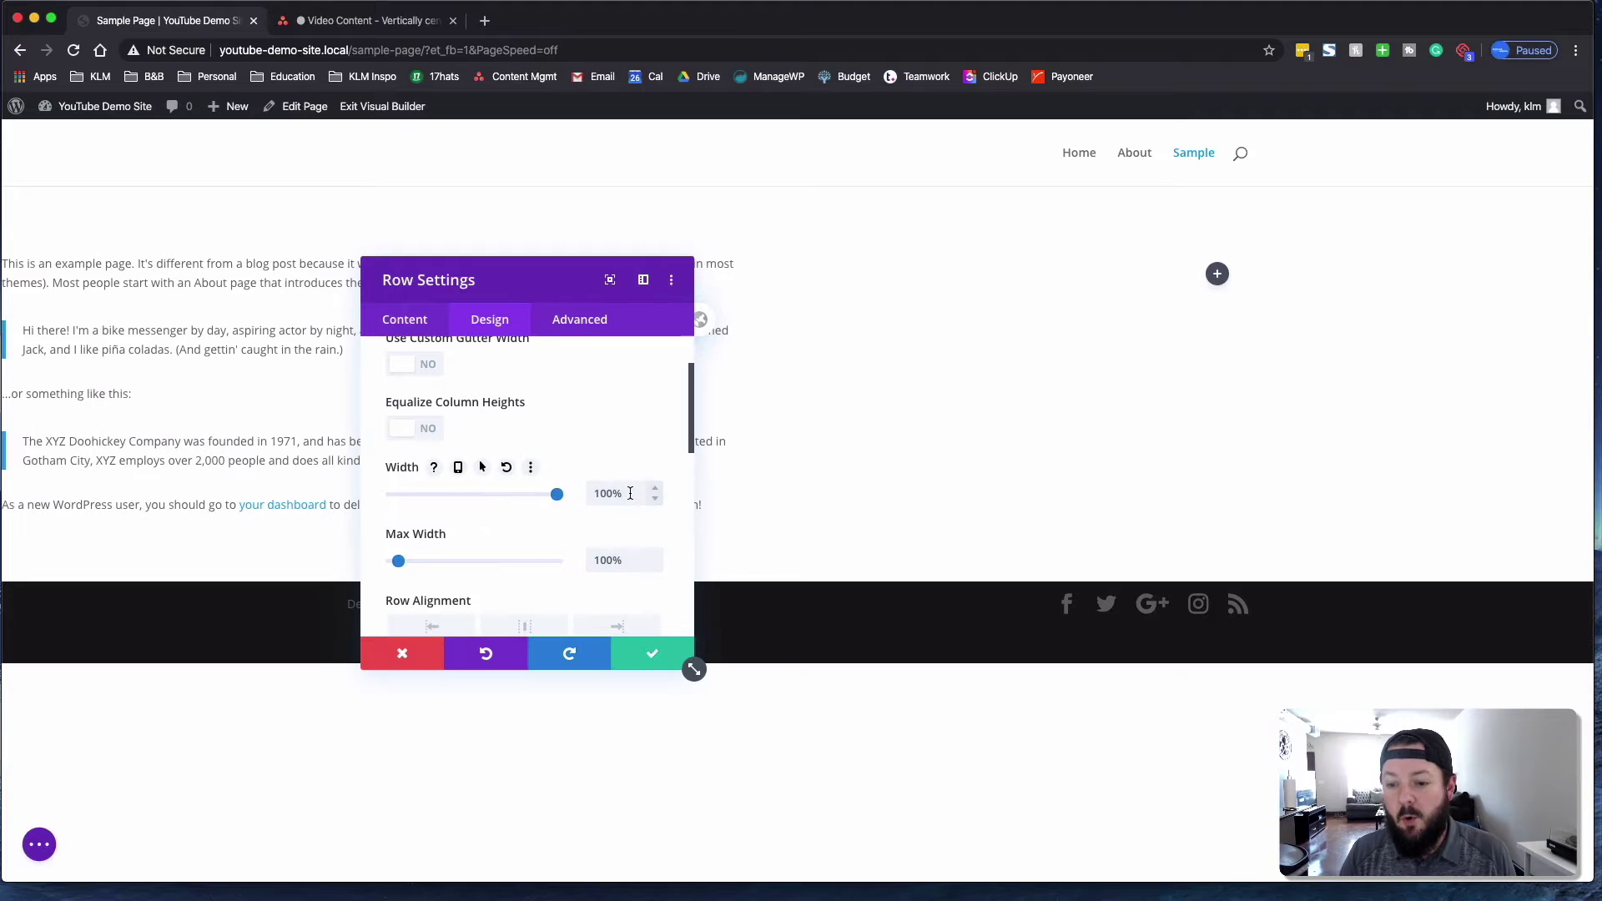
left_click(401, 429)
left_click(646, 653)
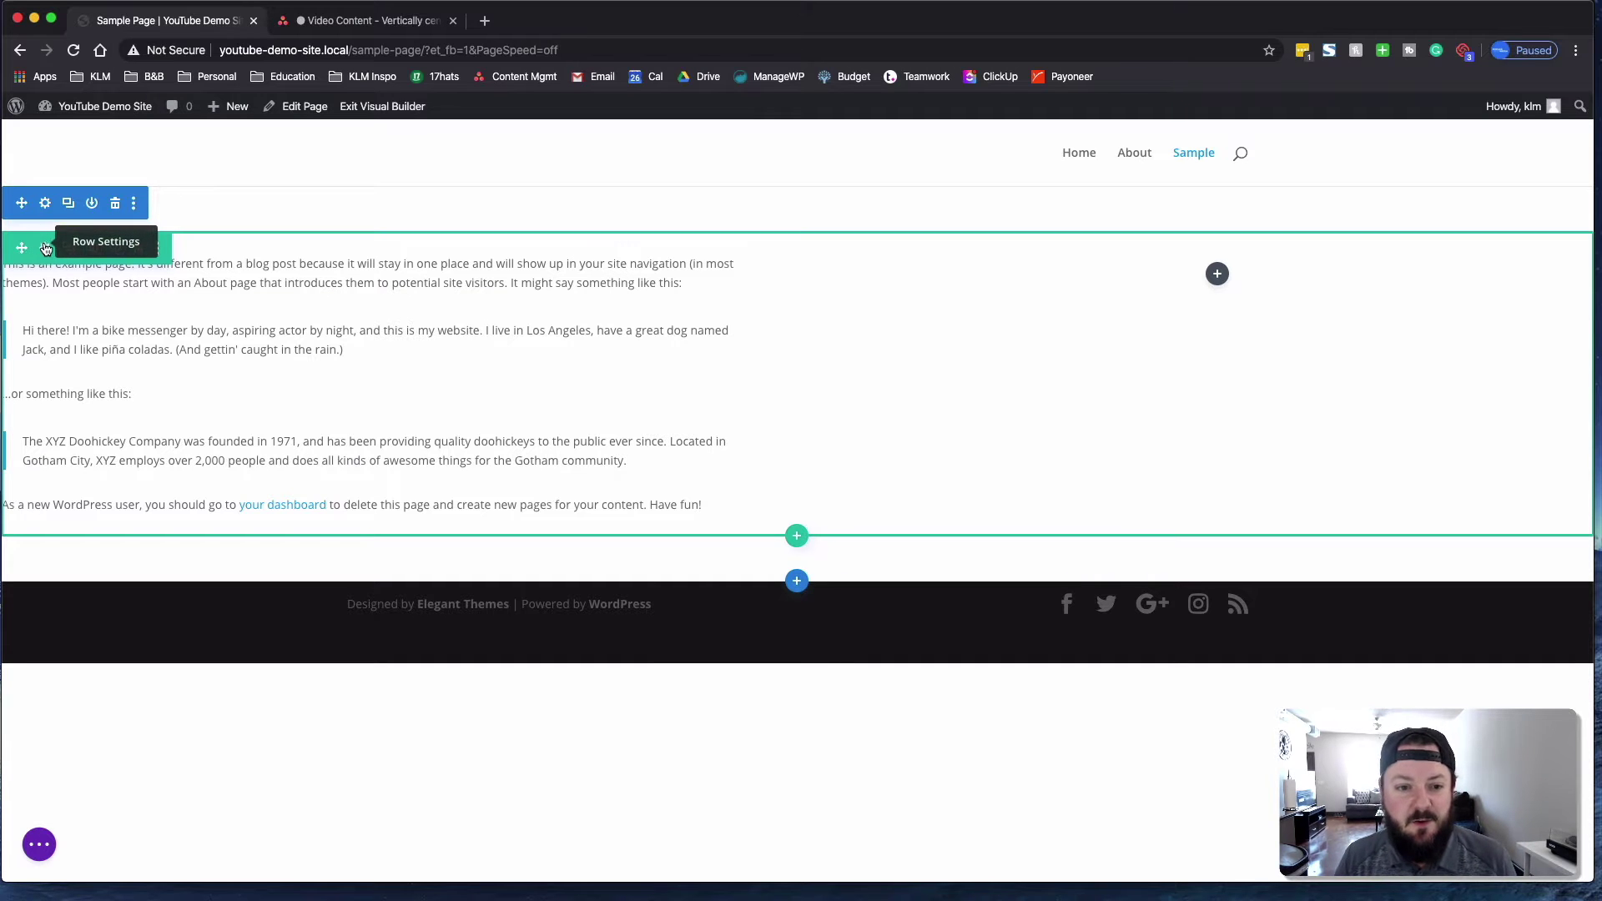
left_click(41, 246)
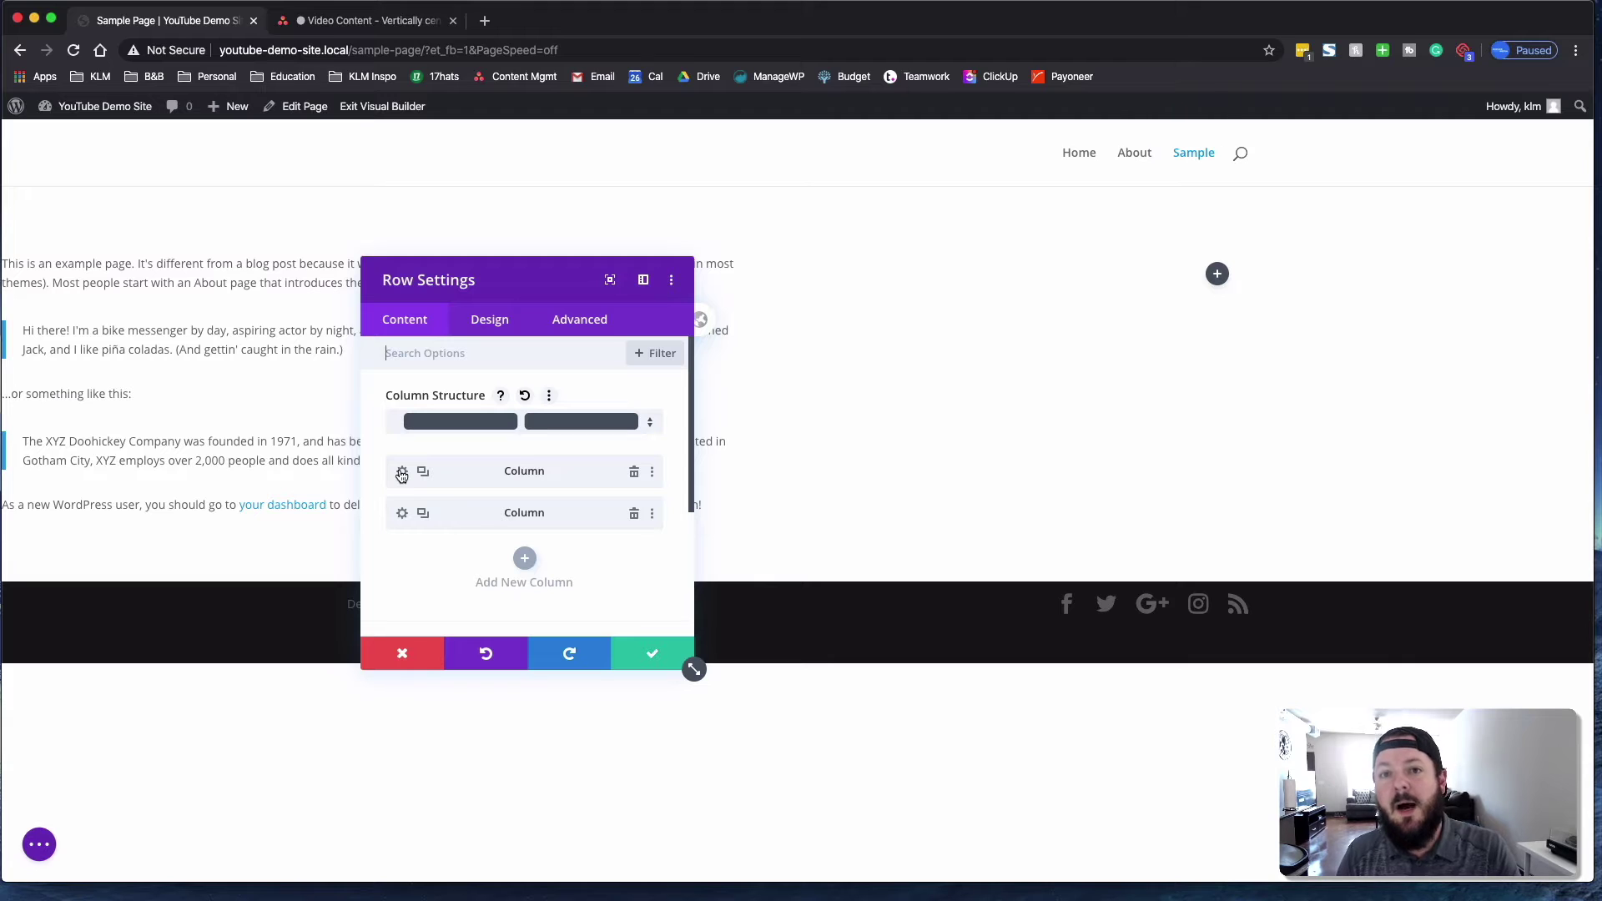
Give the first column Main Element CSS display:flex; justify-content:center; flex-direction:column;
left_click(401, 474)
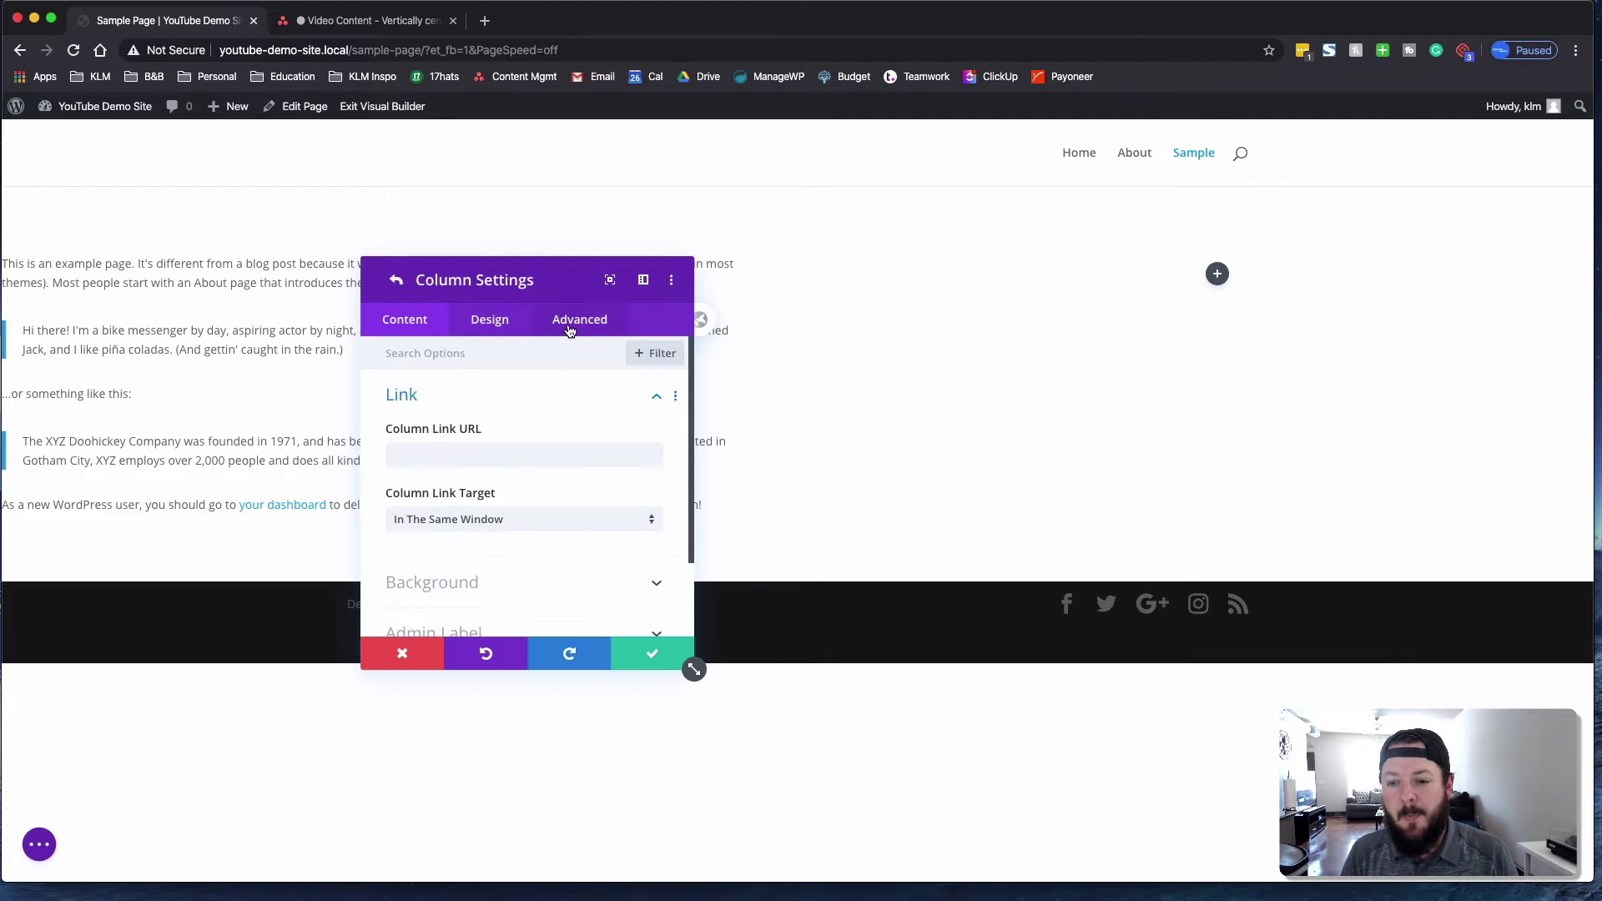
left_click(567, 331)
left_click(449, 453)
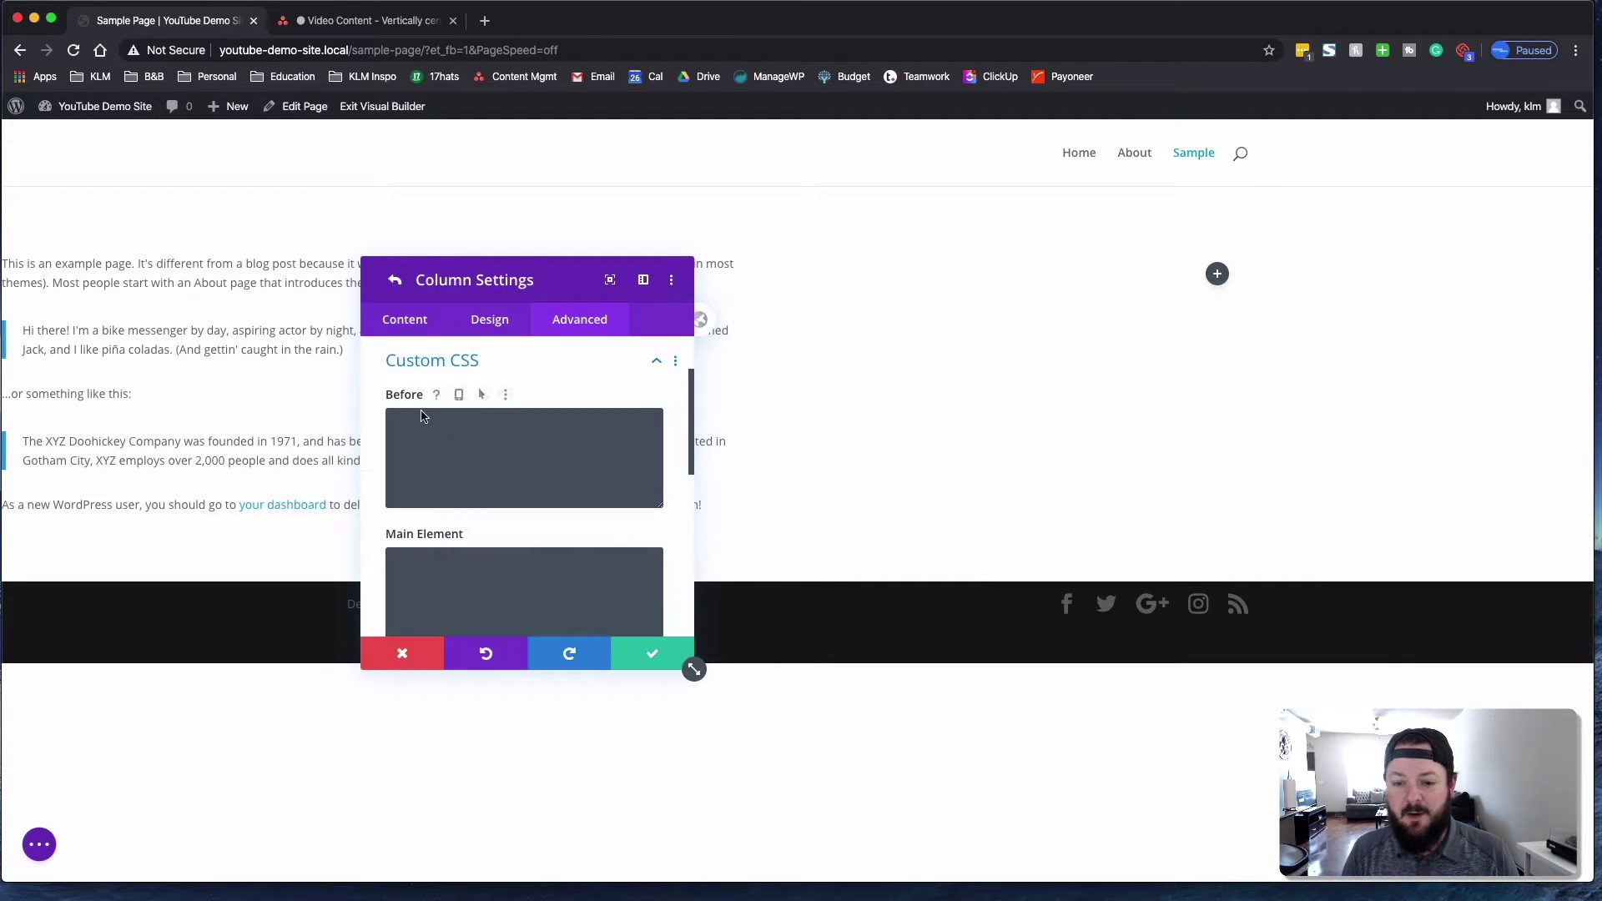
left_click(501, 565)
left_click_drag(560, 276, 1166, 169)
scroll(1066, 467, "down", 1)
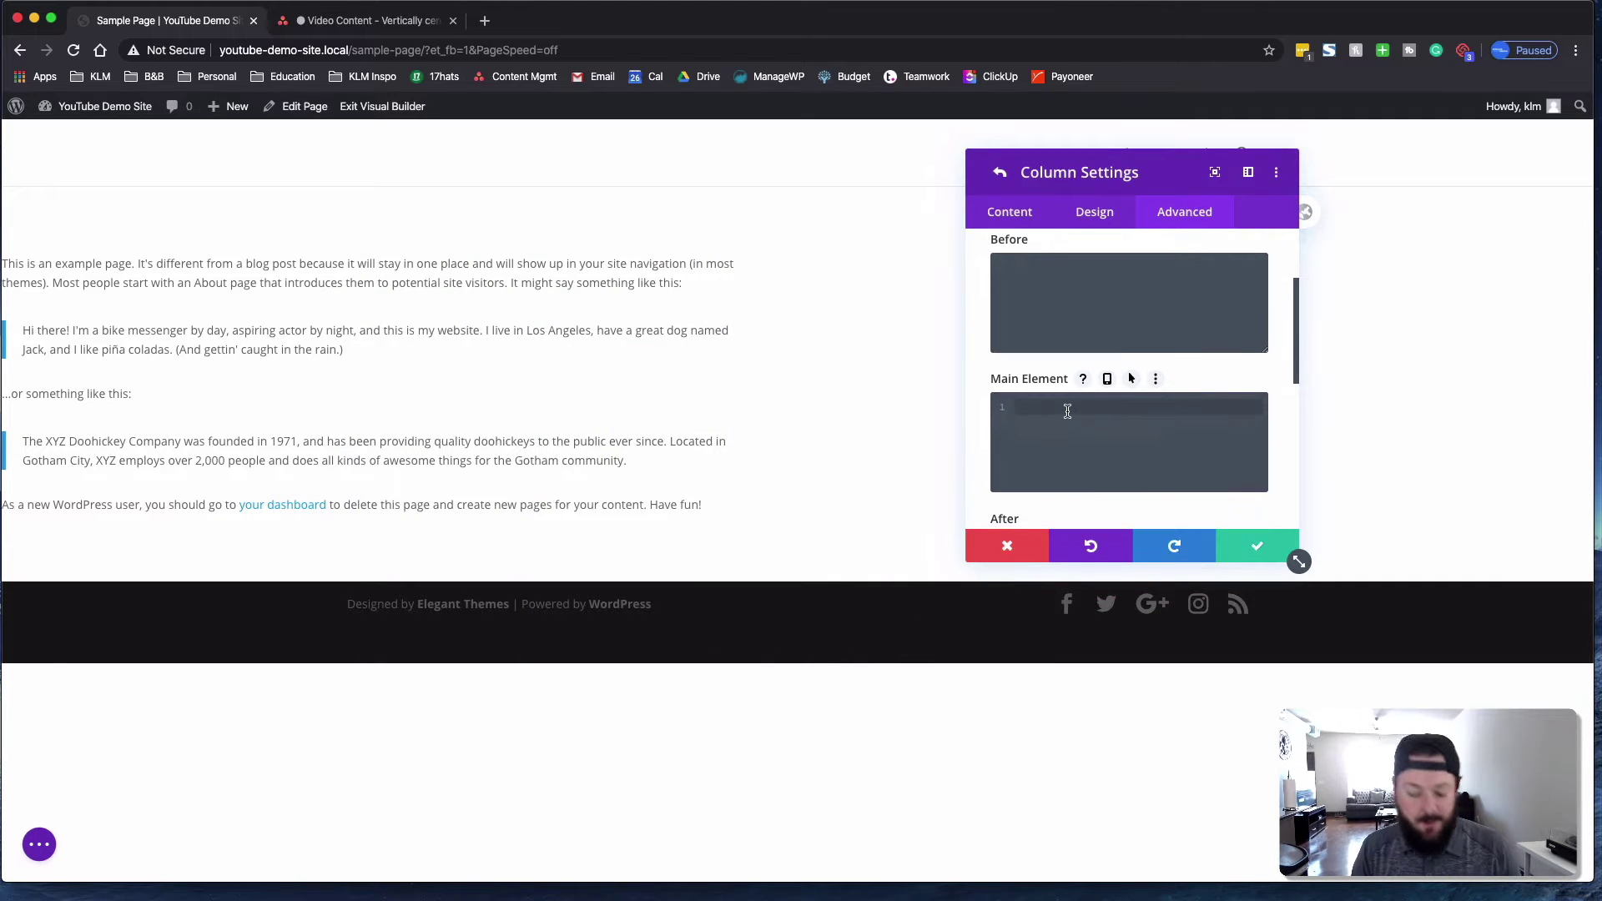
scroll(1067, 410, "up", 1)
type("display")
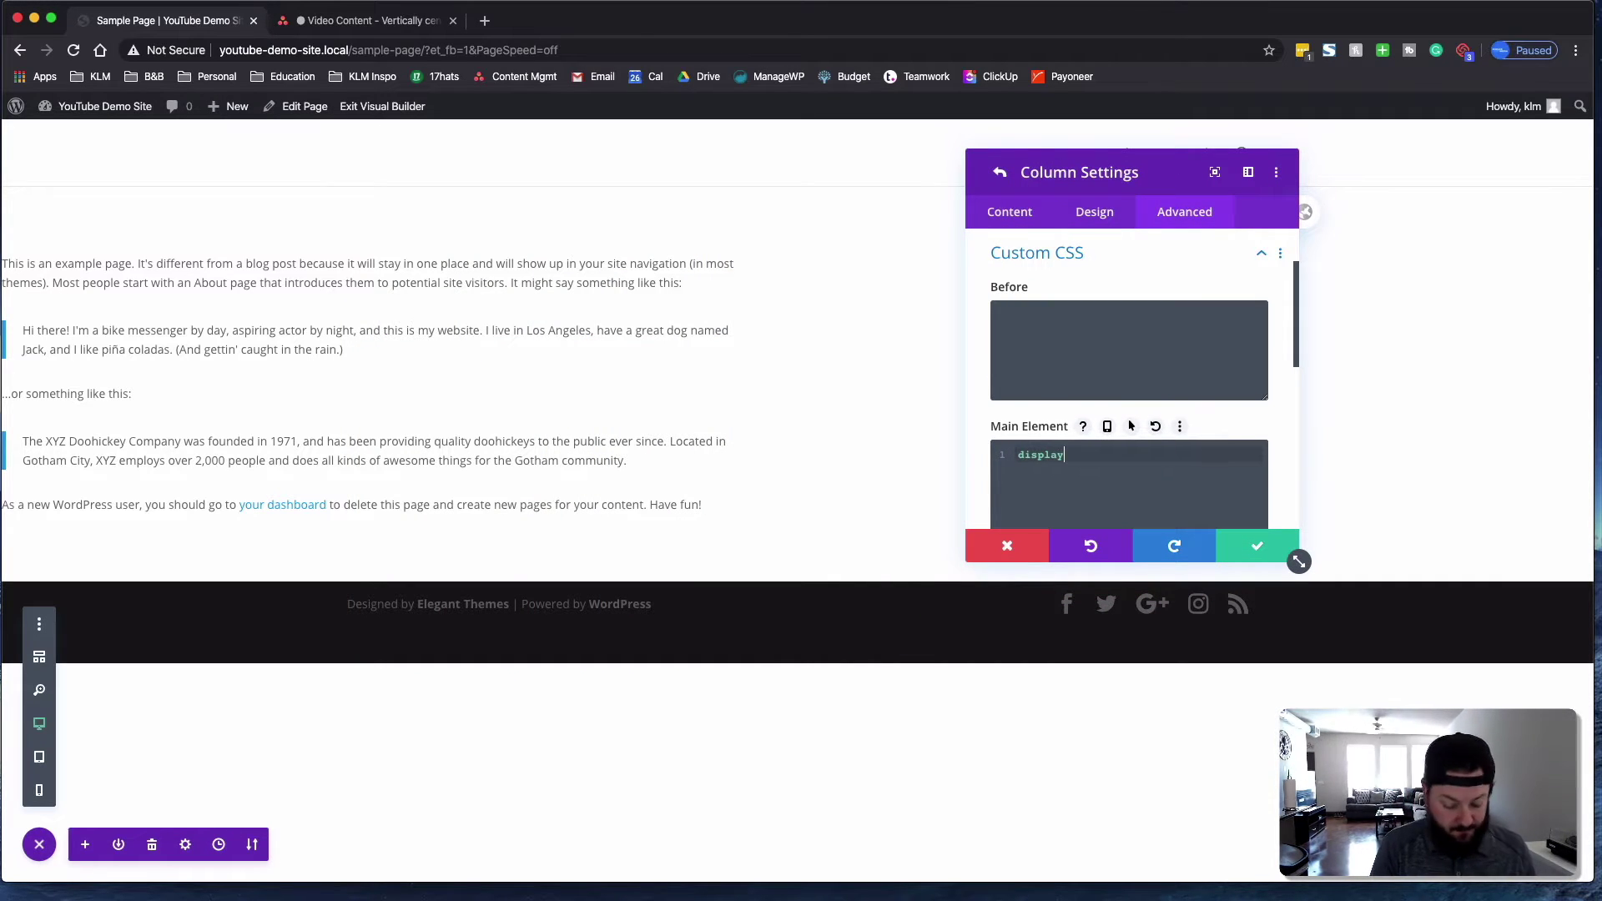
type(":flex;")
key("Return")
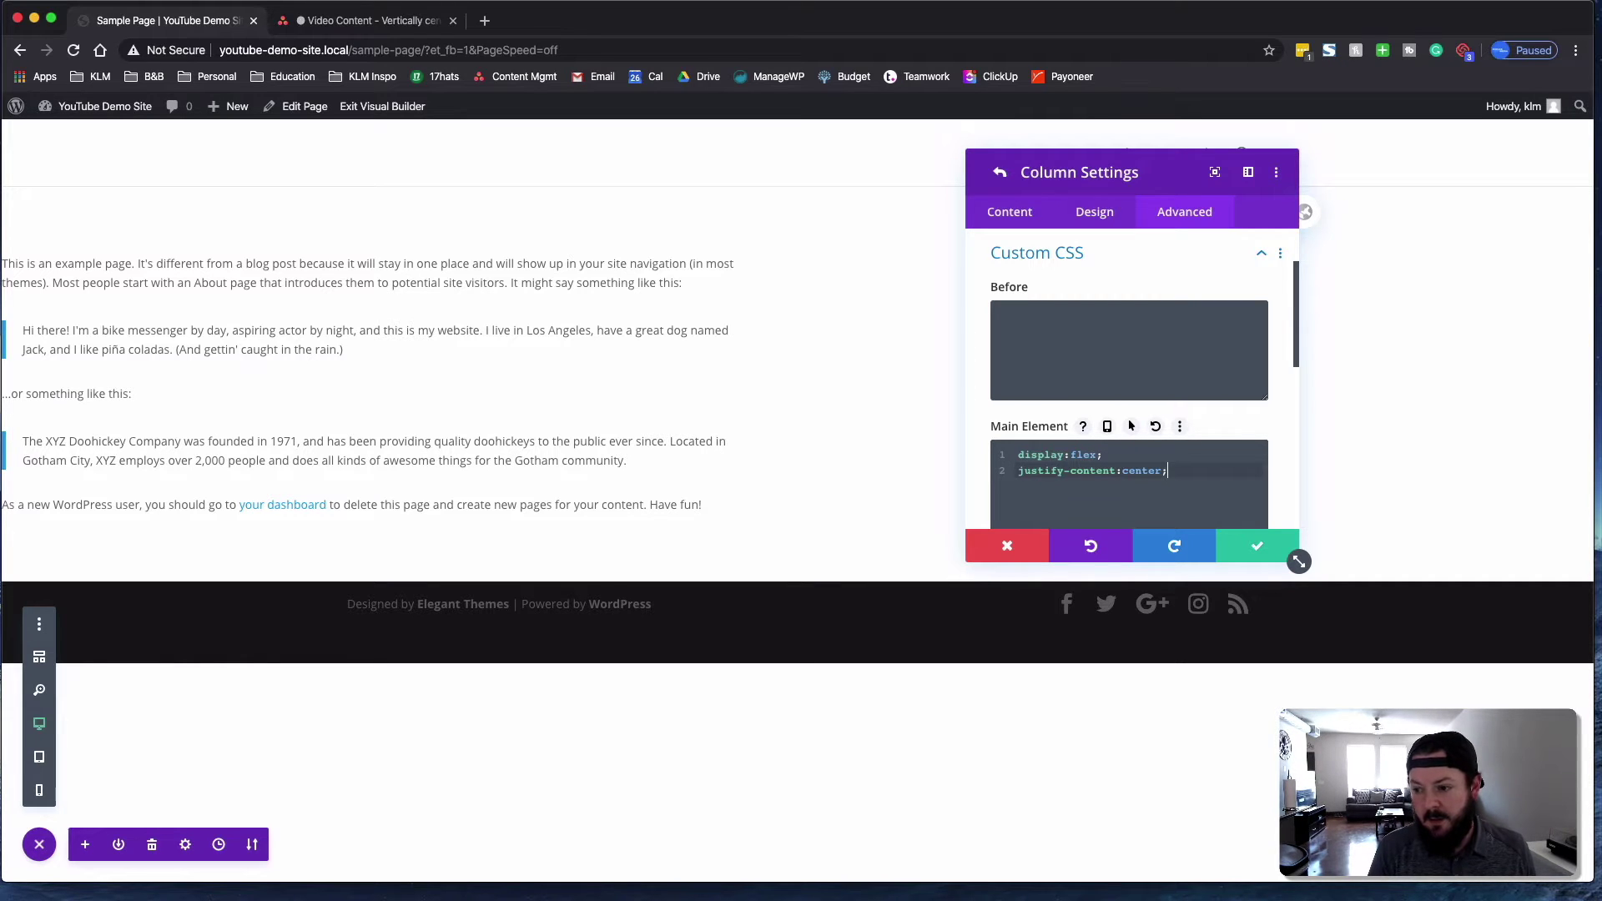
key("Return")
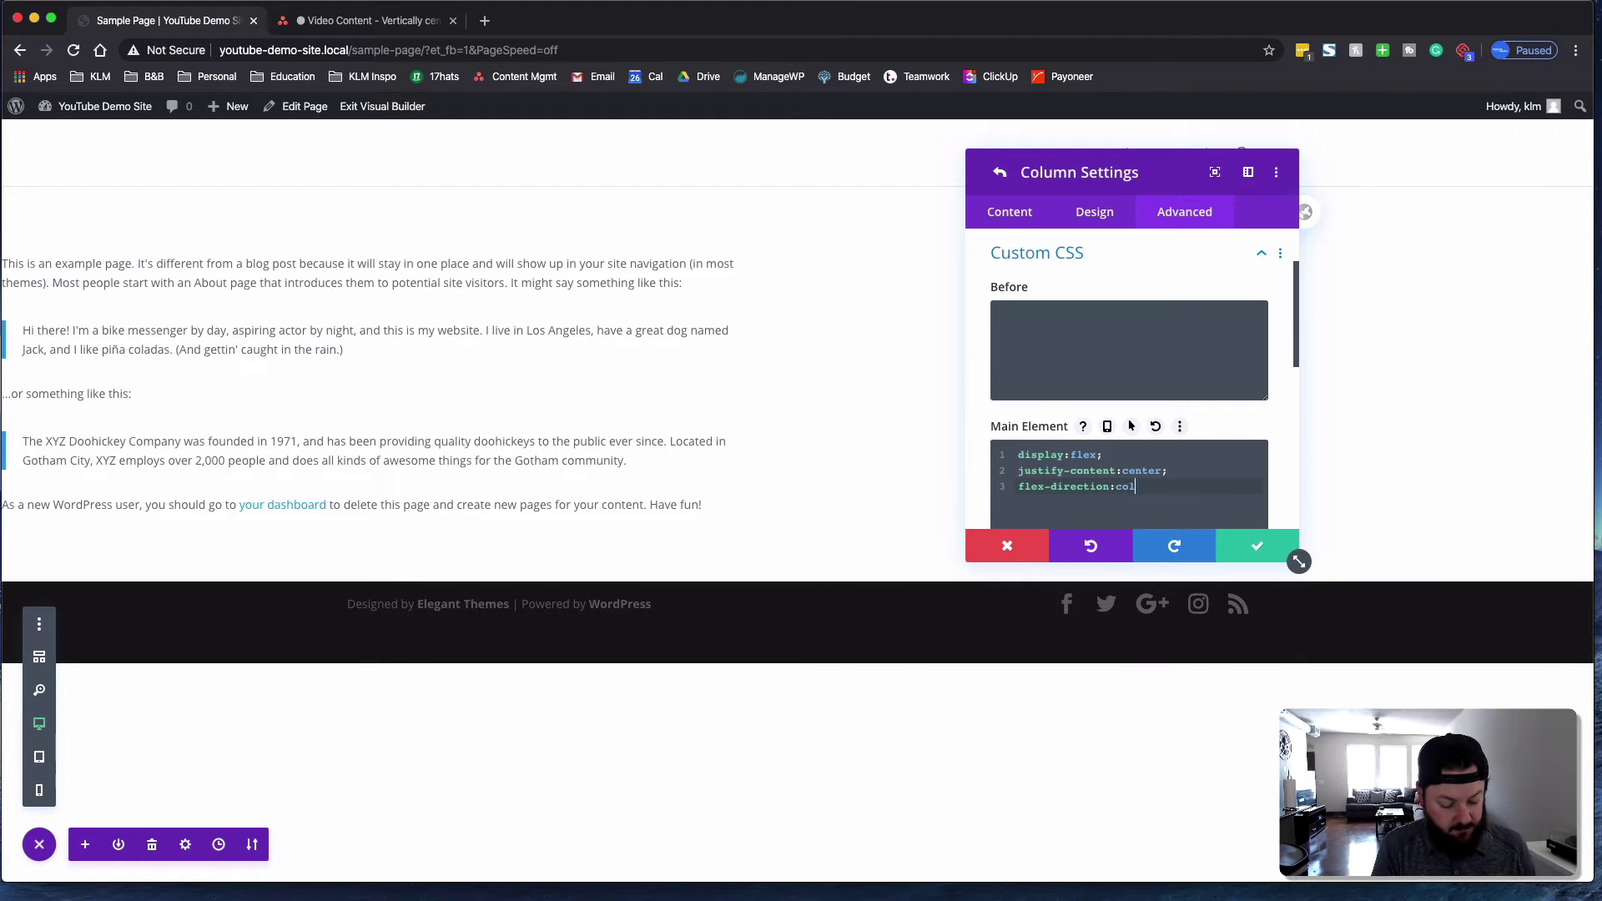
left_click(1234, 547)
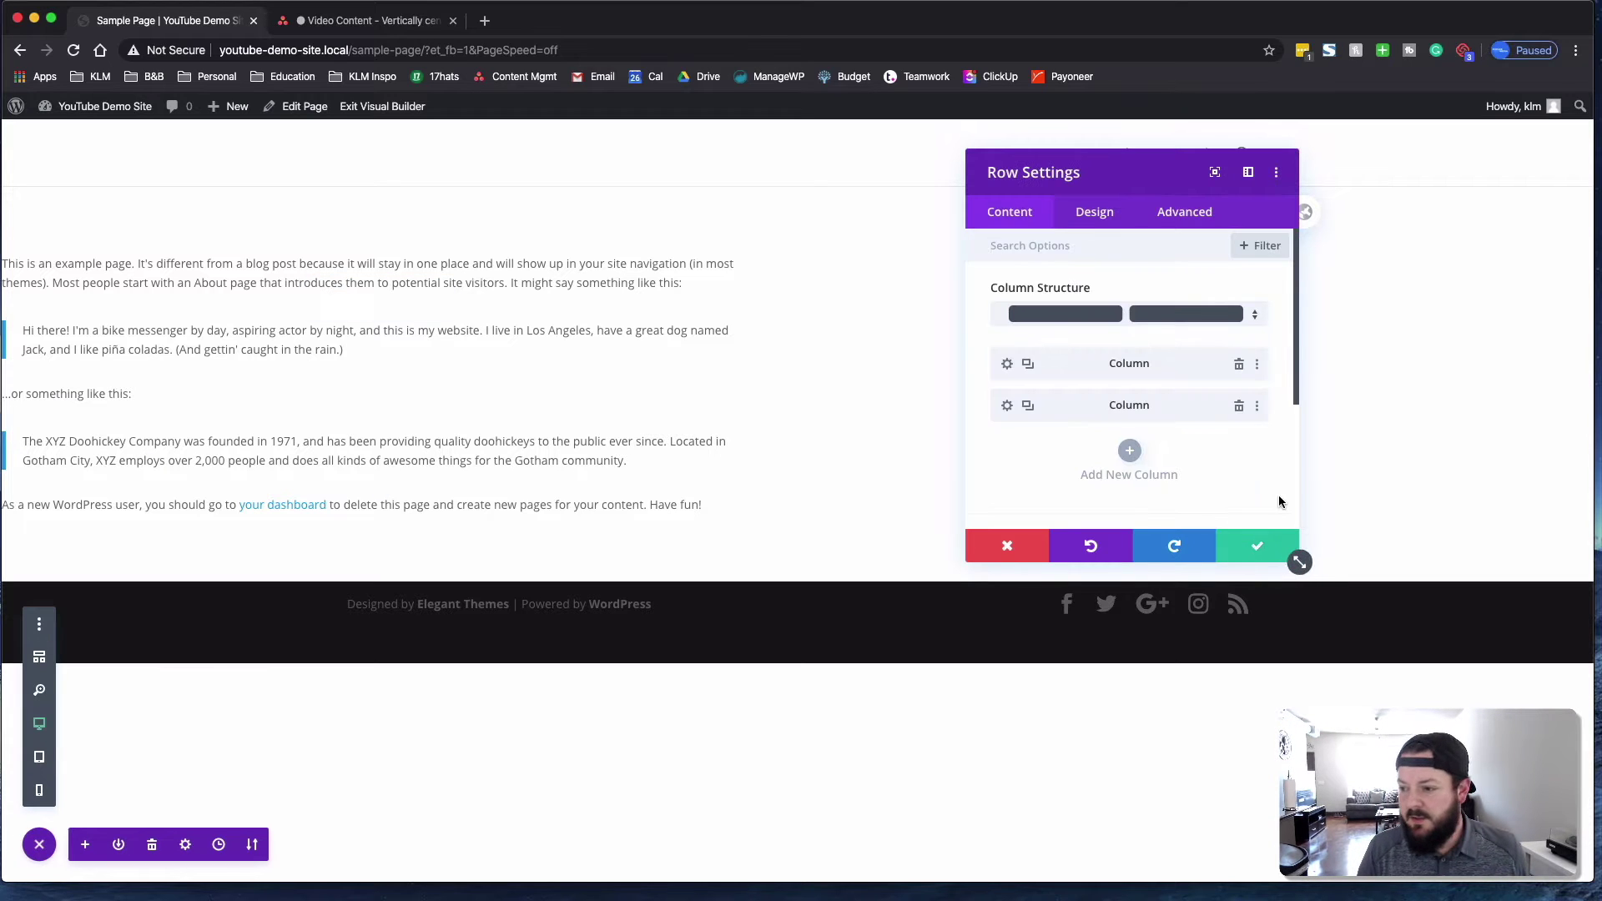
Save Row Settings, then set the section's height to 800px
left_click(1105, 214)
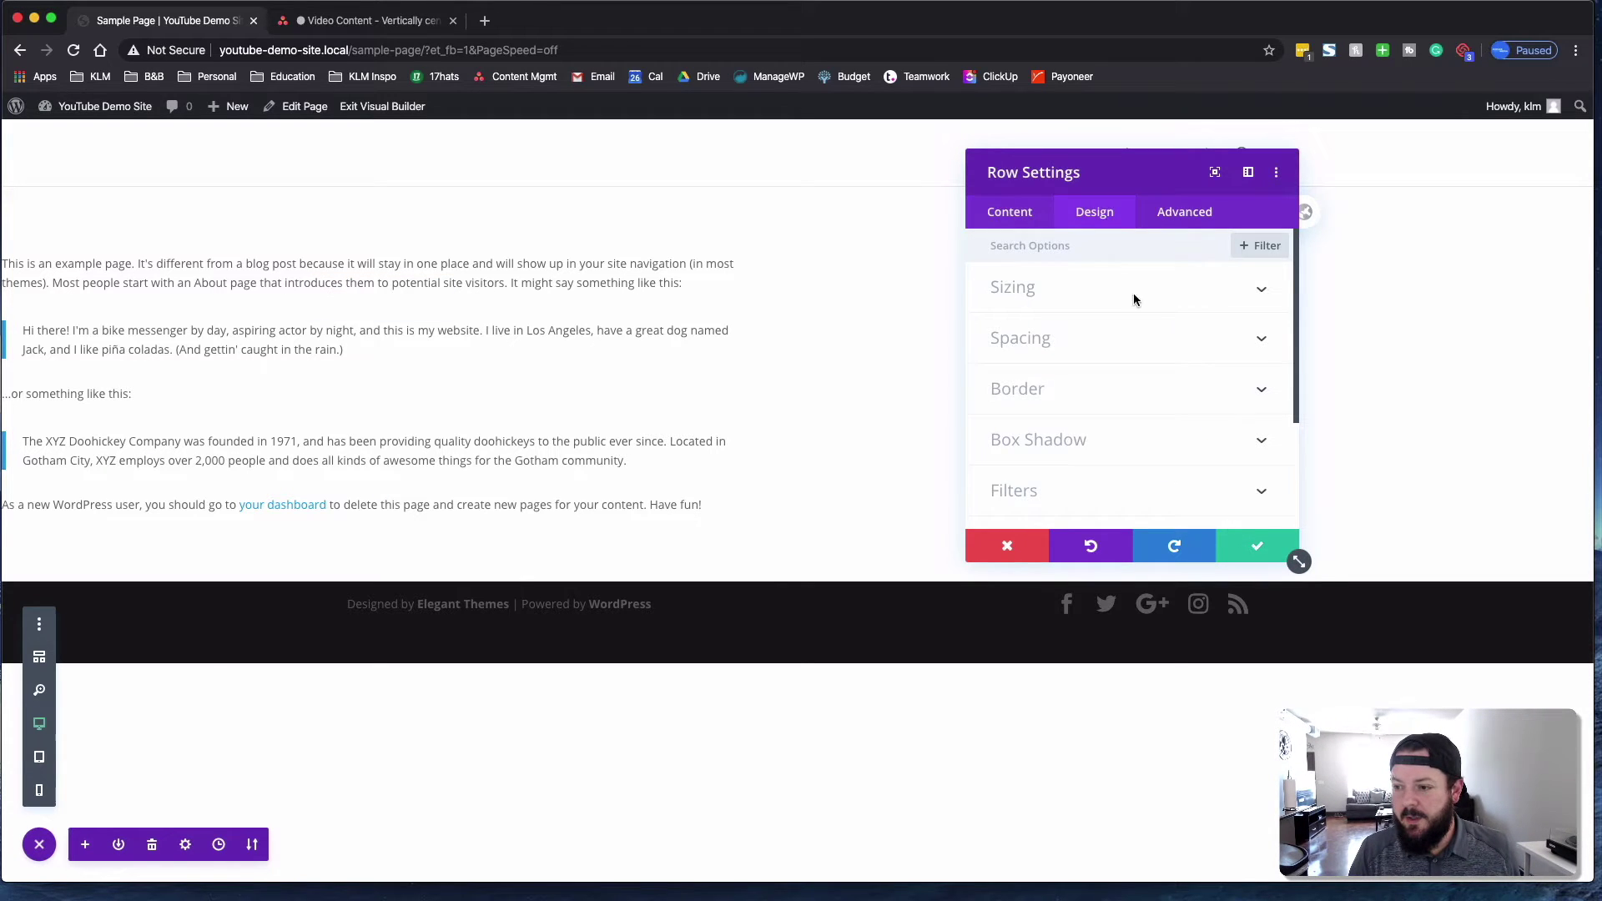
left_click(1258, 546)
left_click(50, 218)
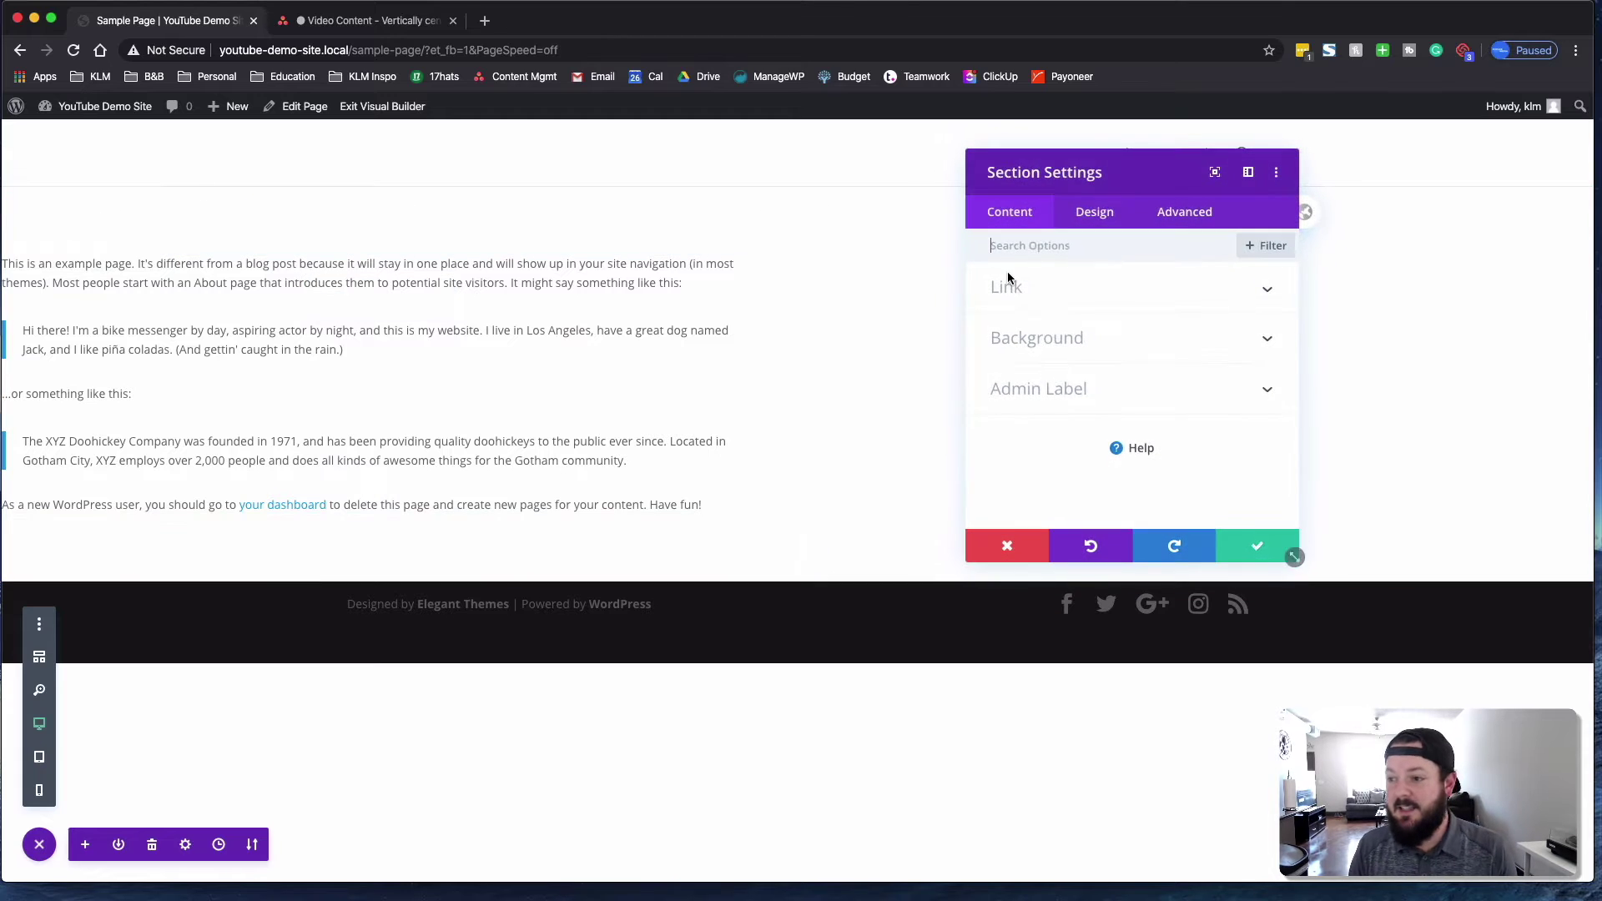
left_click(1105, 214)
left_click(1049, 409)
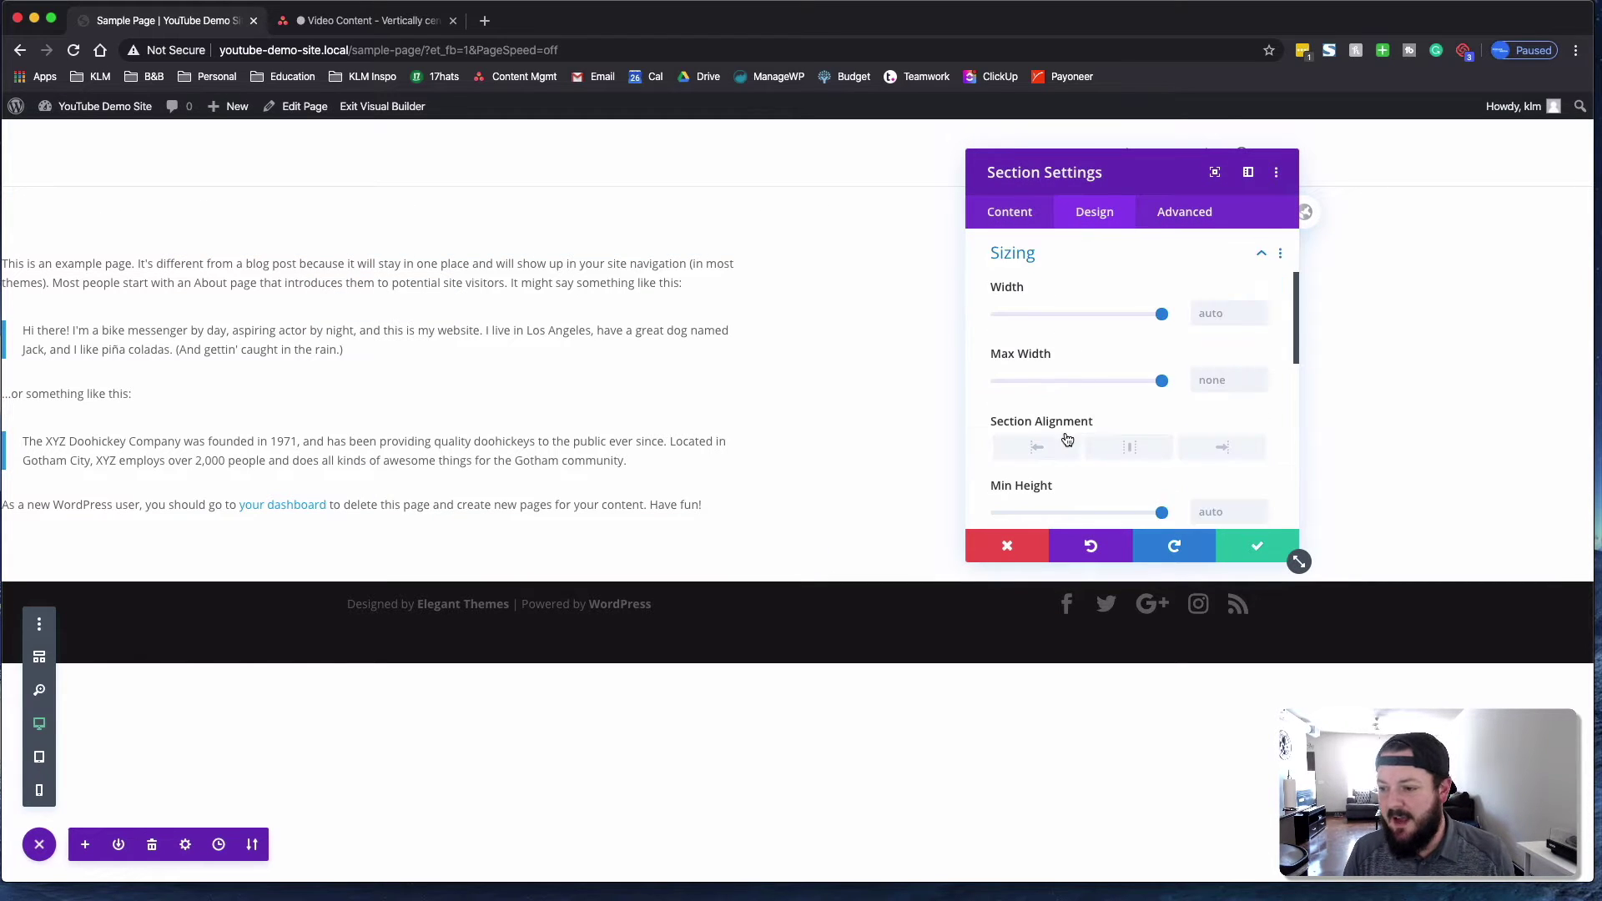
scroll(1134, 459, "down", 4)
left_click(1218, 421)
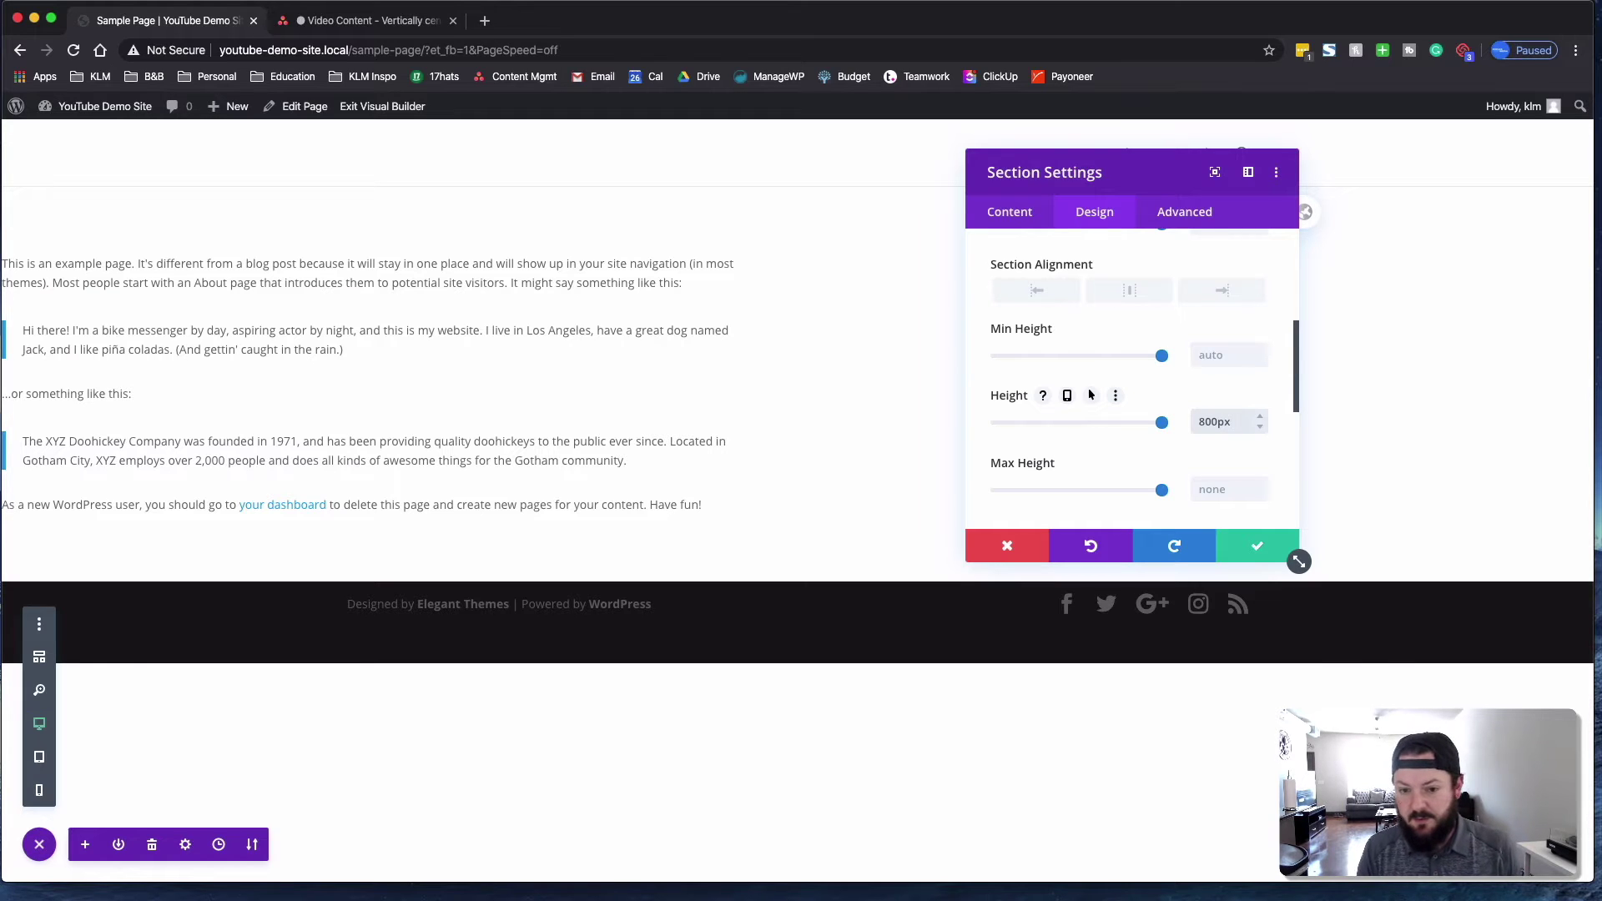
left_click(1252, 551)
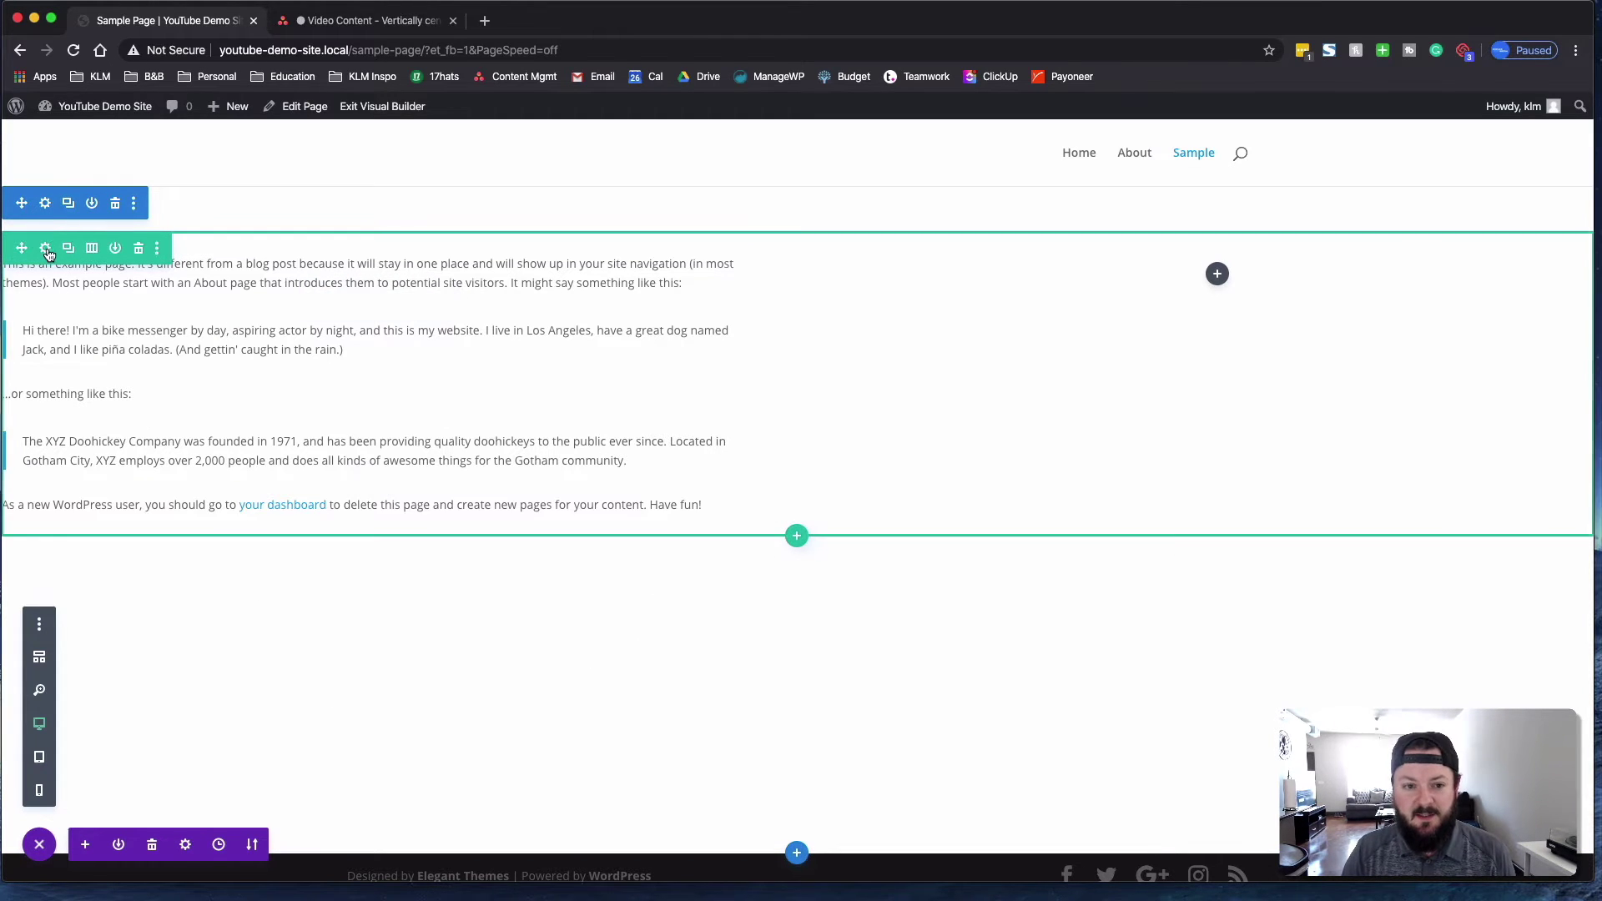
Set the row's Height to 100% under Design > Sizing and save
left_click(46, 249)
left_click(1093, 212)
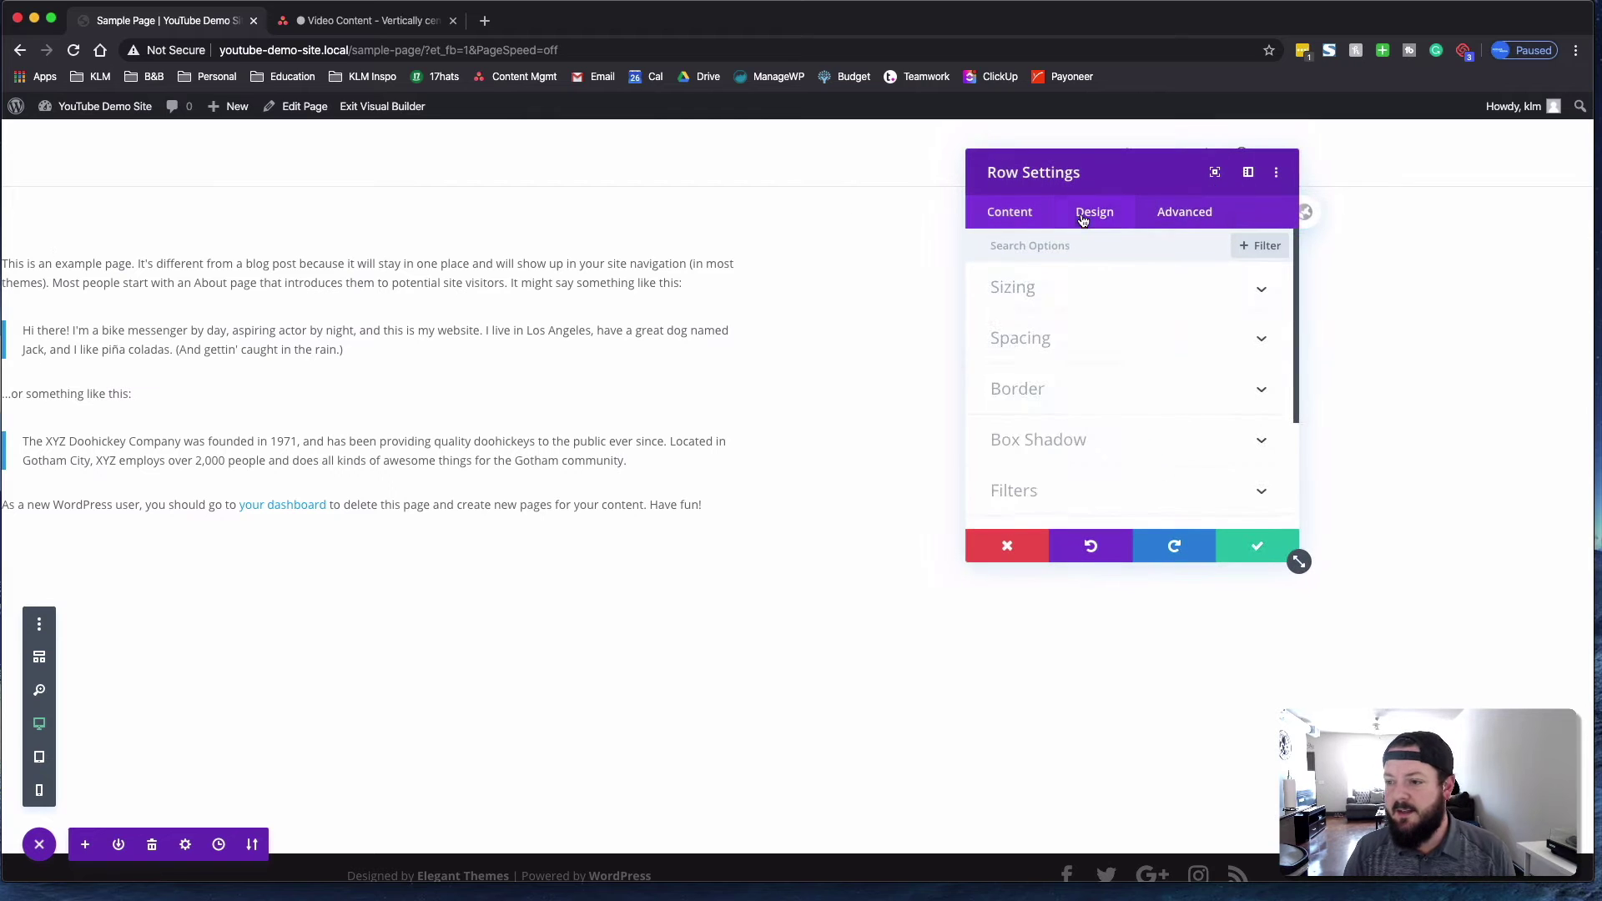
left_click(1020, 294)
scroll(1143, 488, "down", 3)
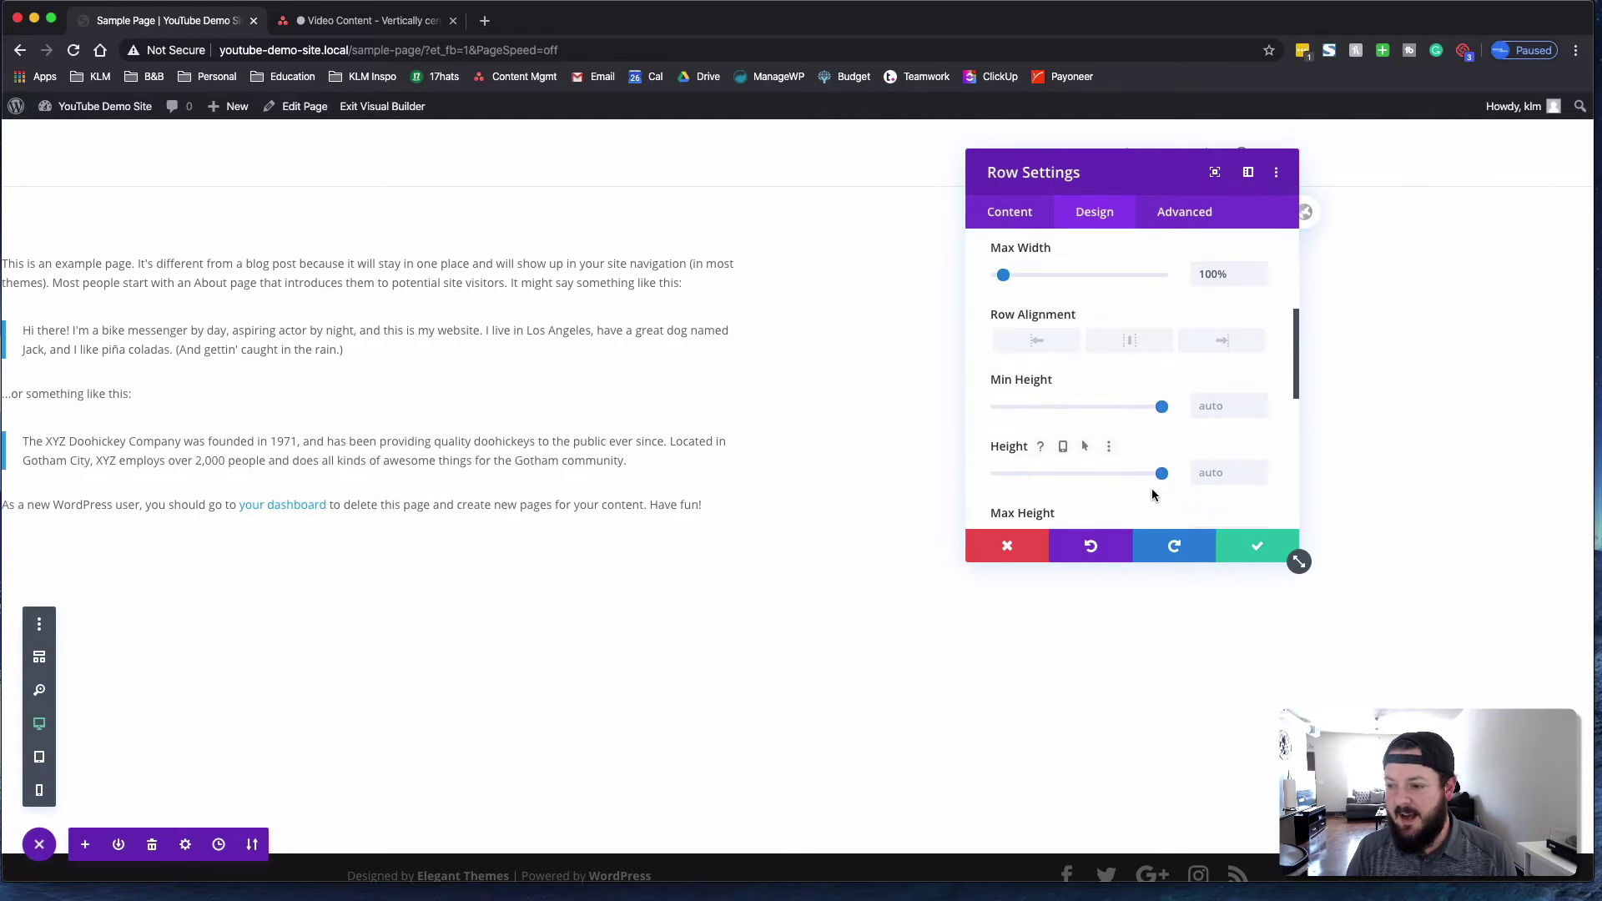
left_click(1227, 418)
type("100")
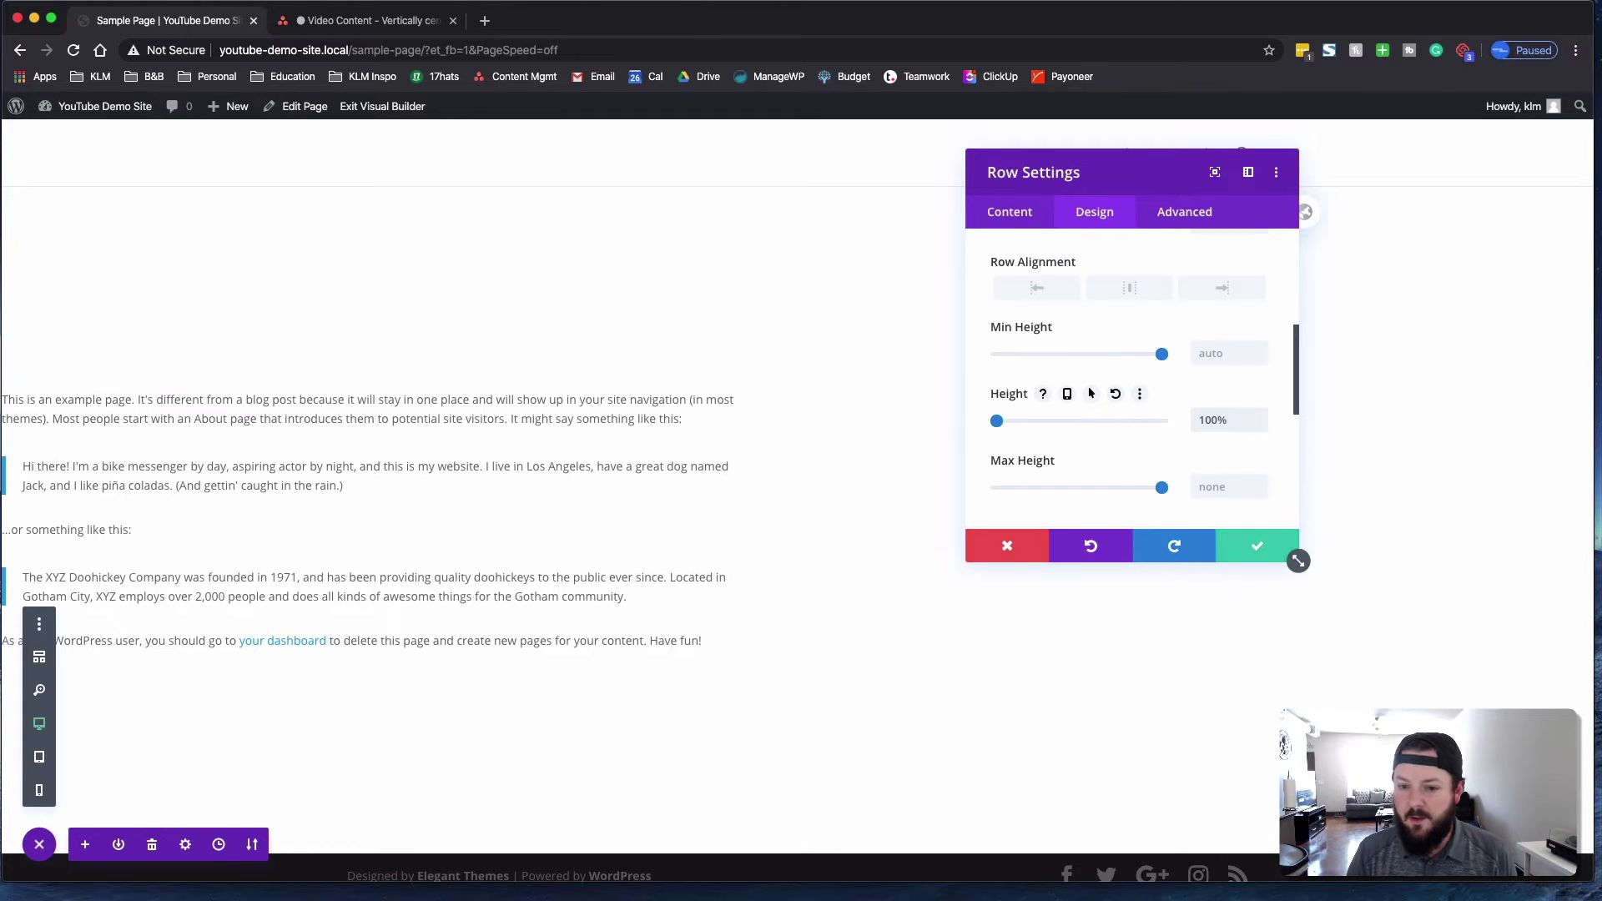
left_click(1291, 543)
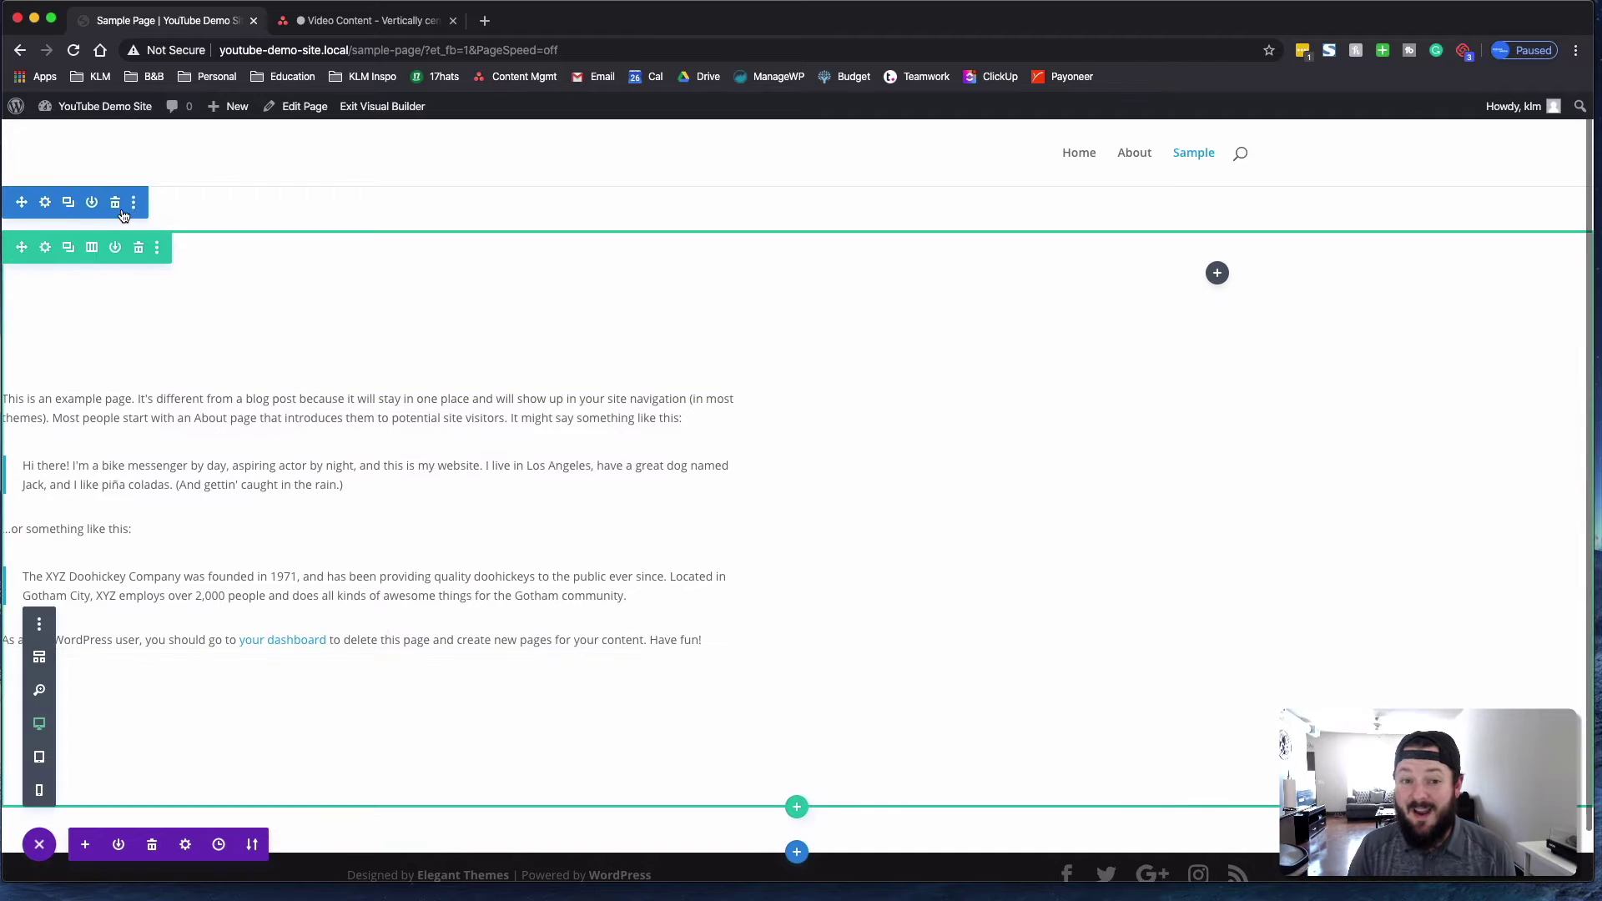
Set the section's linked top and bottom margin and padding to 0px and save
left_click(45, 202)
left_click(1093, 208)
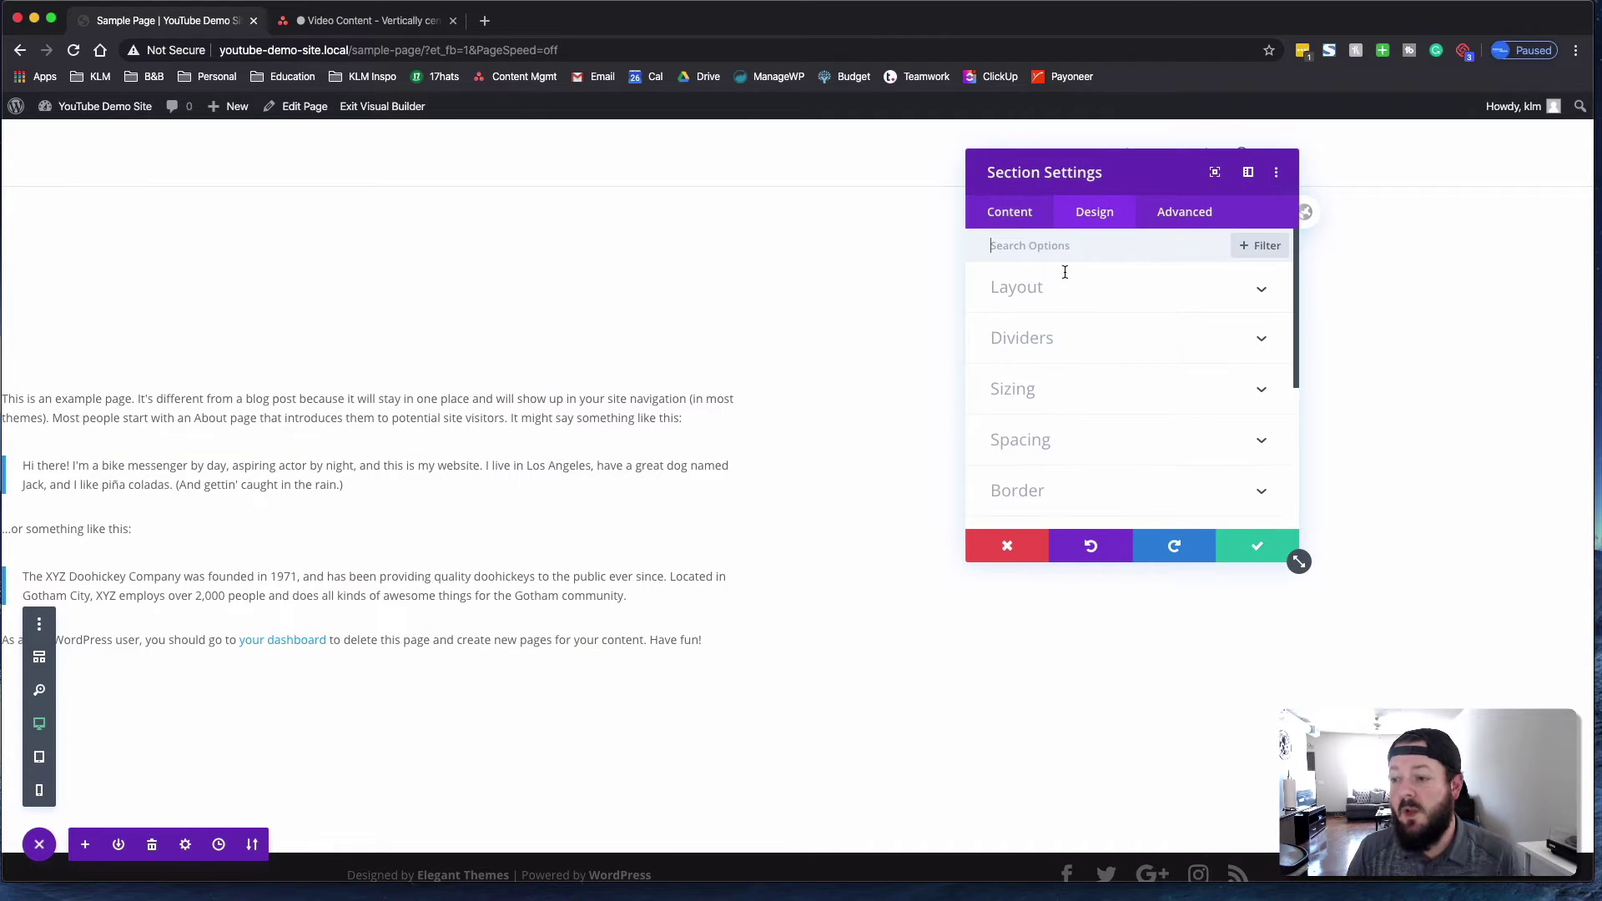
left_click(1061, 442)
left_click(1057, 398)
left_click(1099, 397)
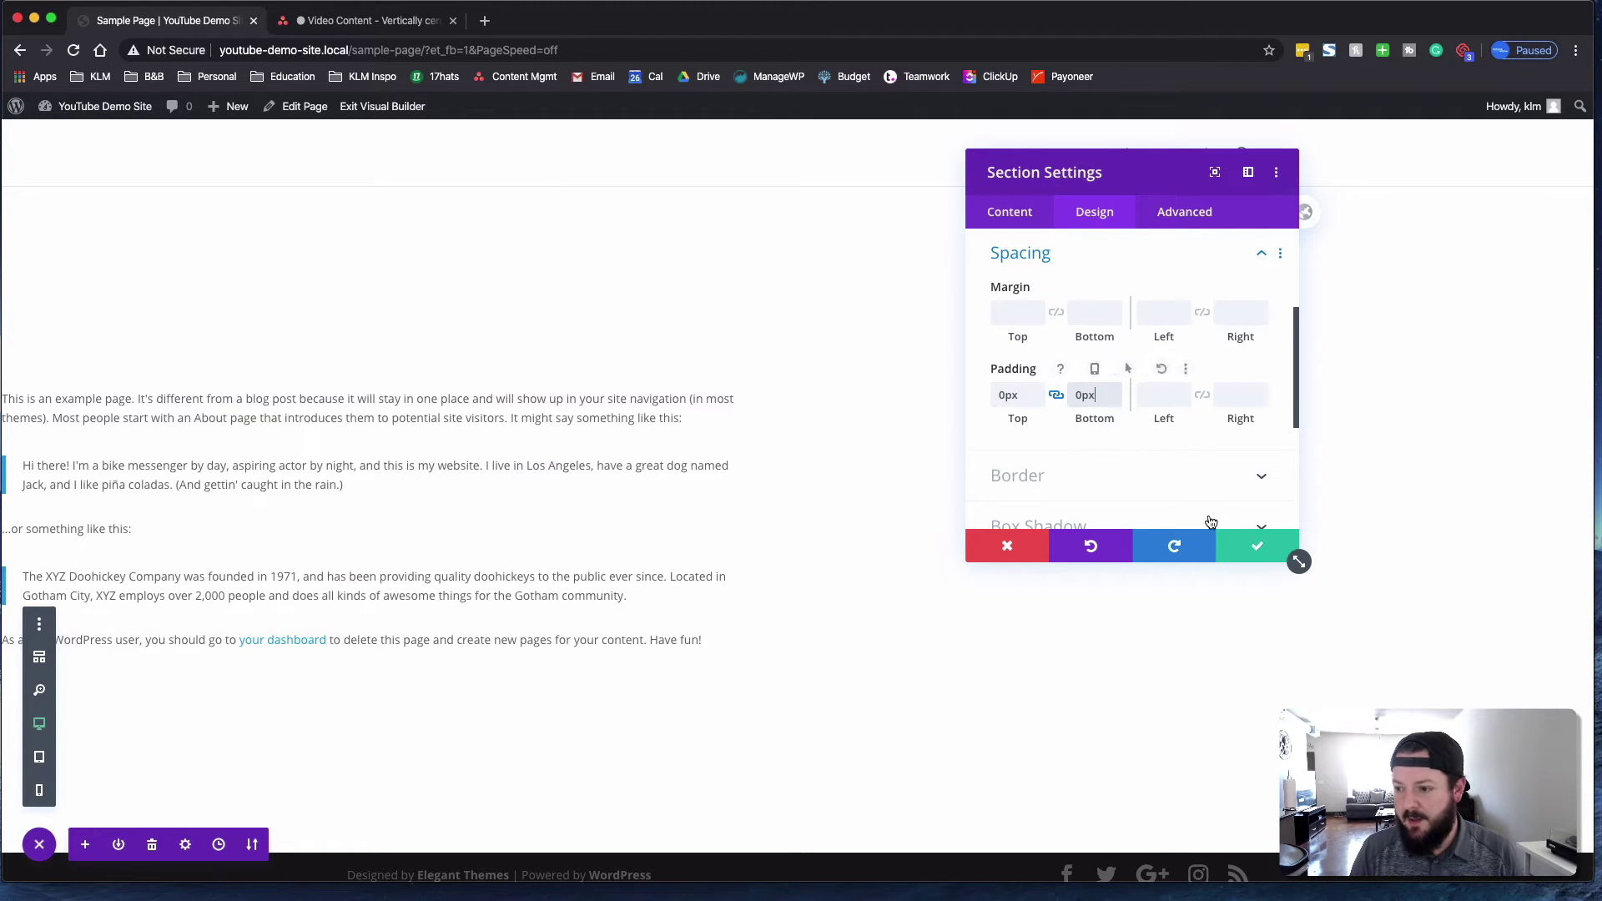
left_click(1056, 313)
left_click(1091, 313)
type("0")
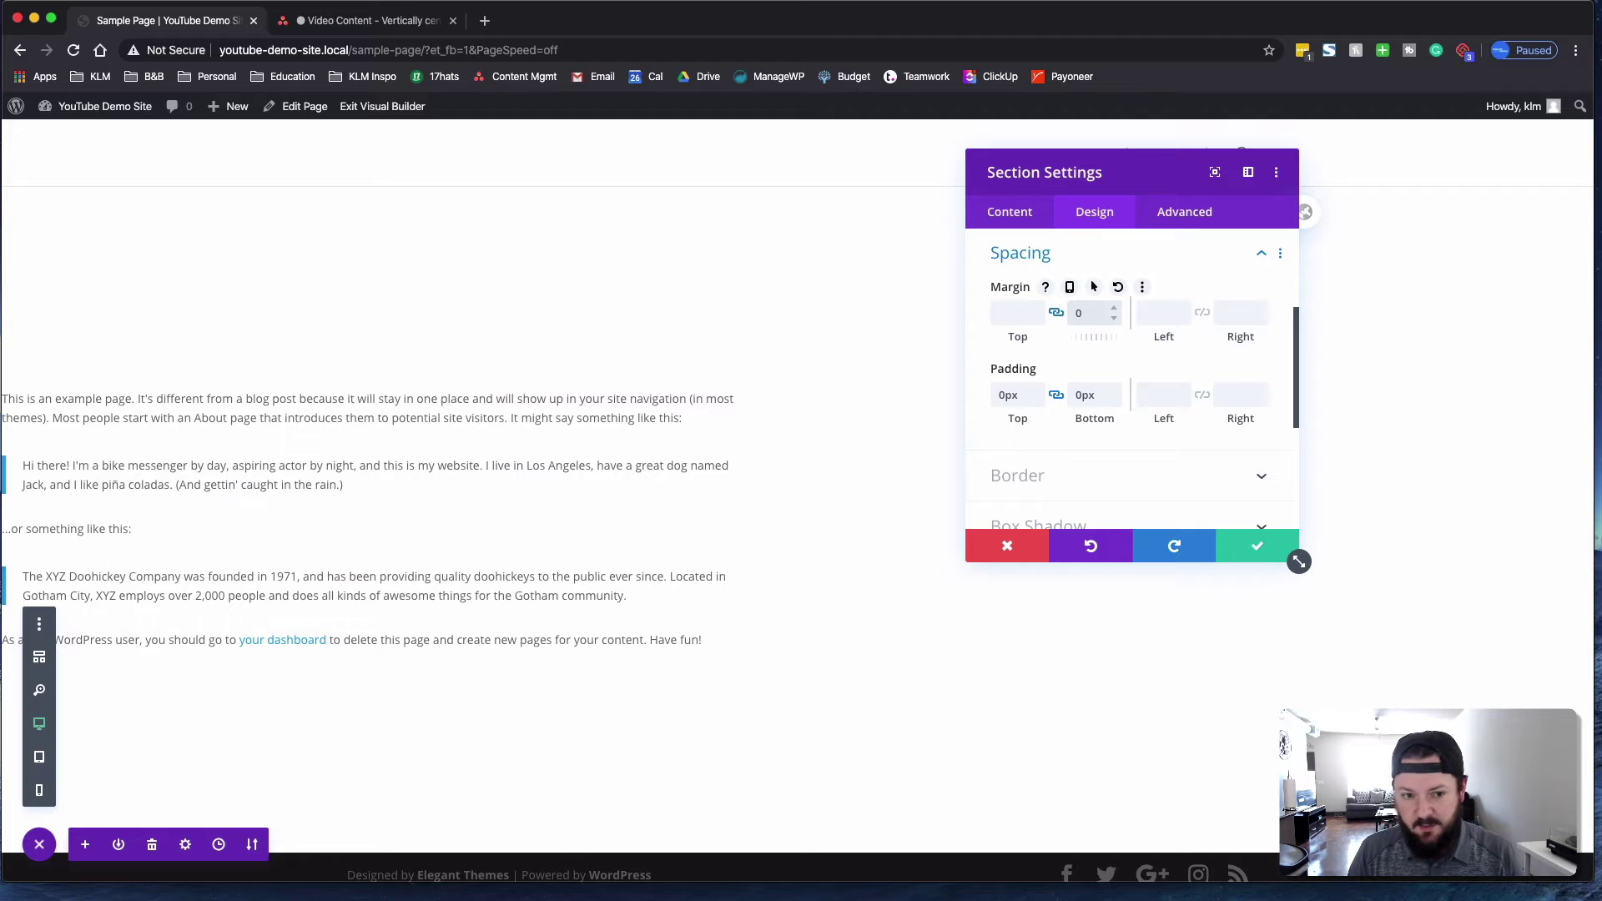
left_click(1256, 546)
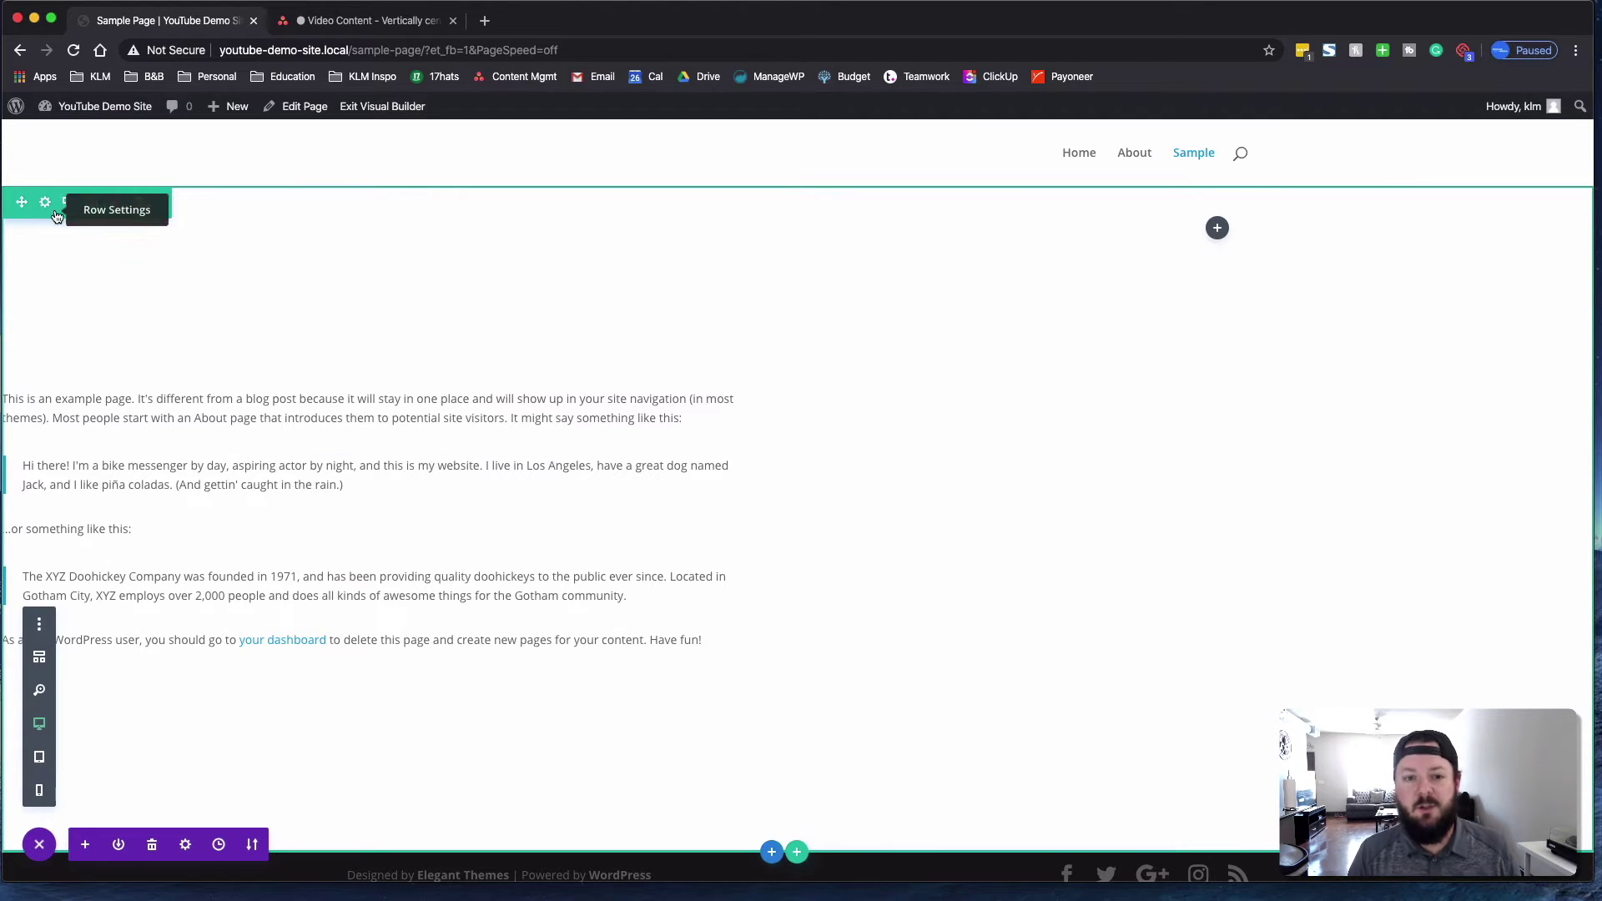
Switch the page to wireframe view
scroll(501, 326, "down", 2)
scroll(503, 327, "up", 2)
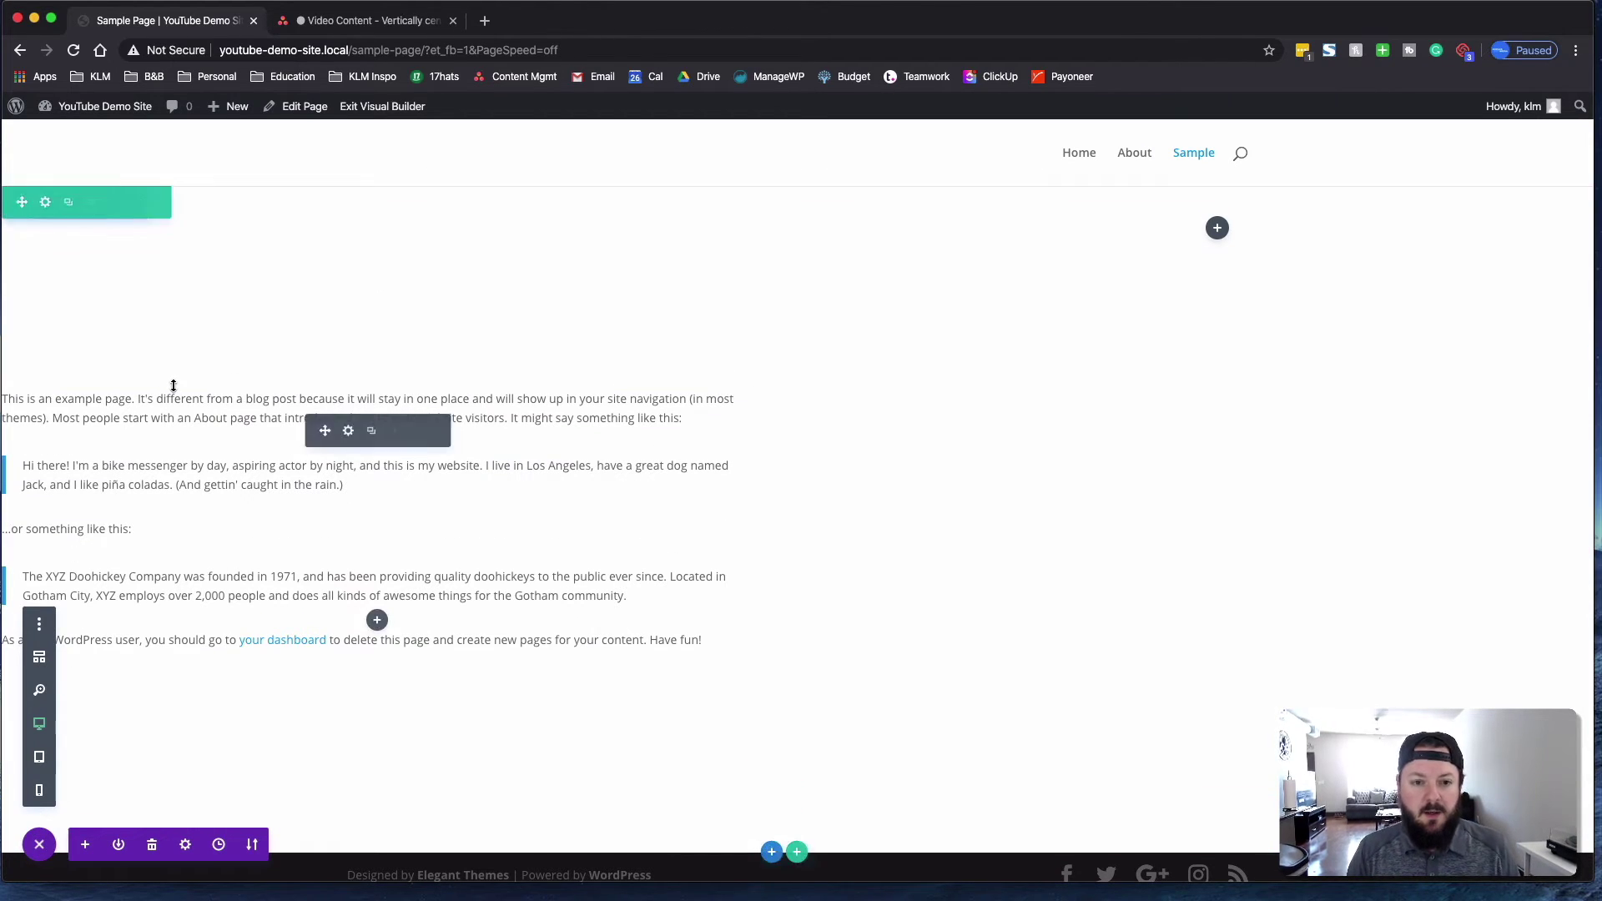
left_click(39, 657)
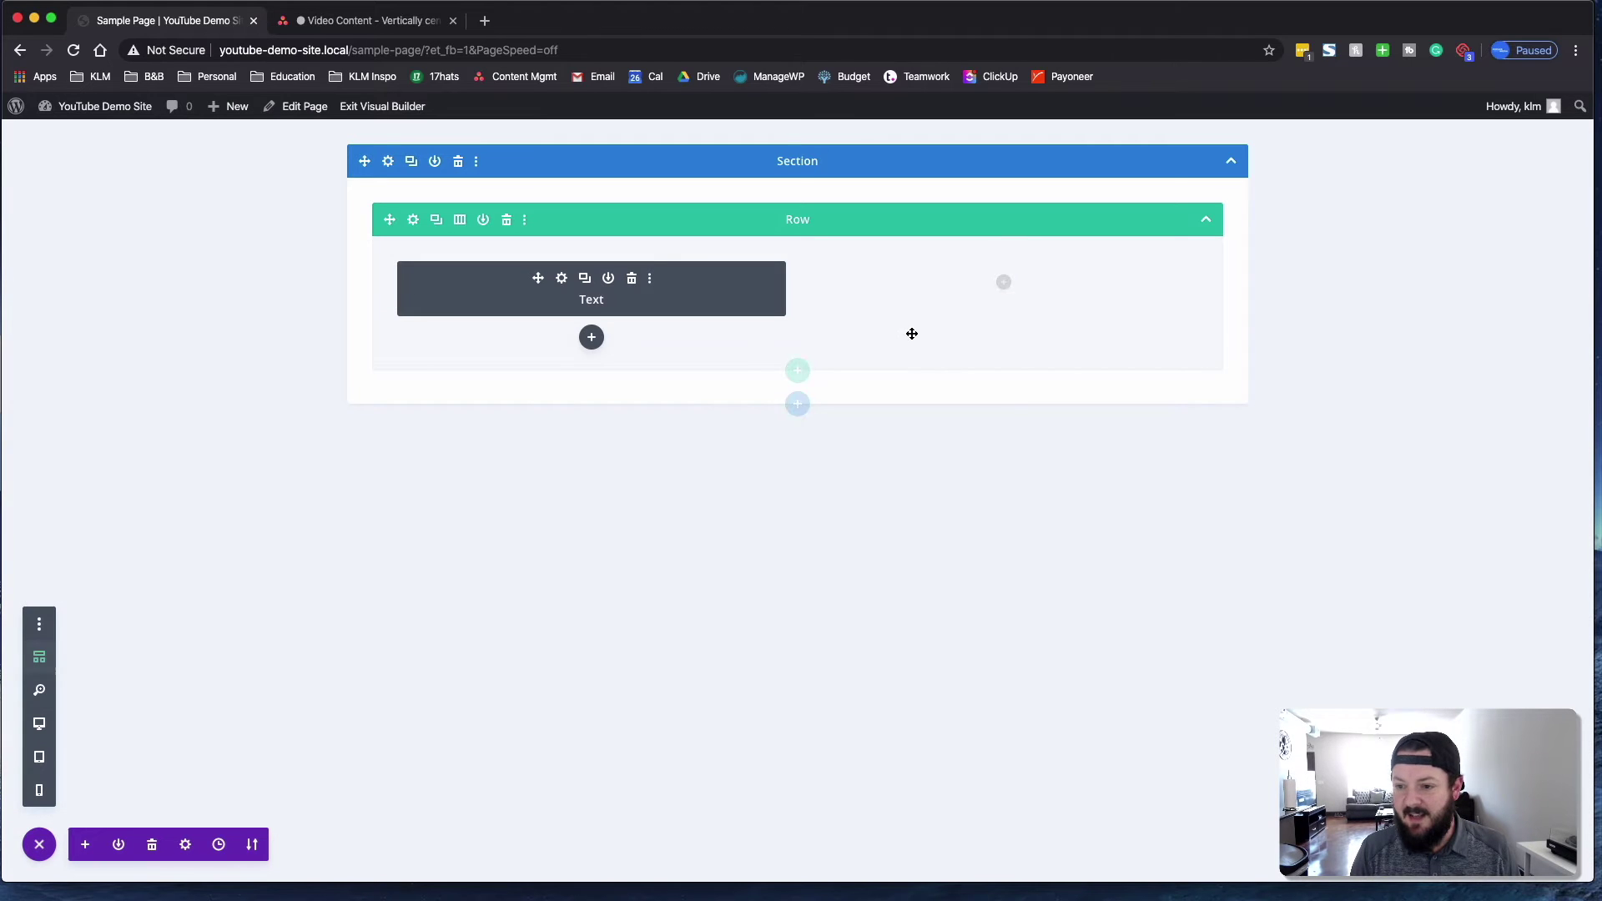
Return to desktop view and change the section height from 800px to 100vh
left_click(388, 162)
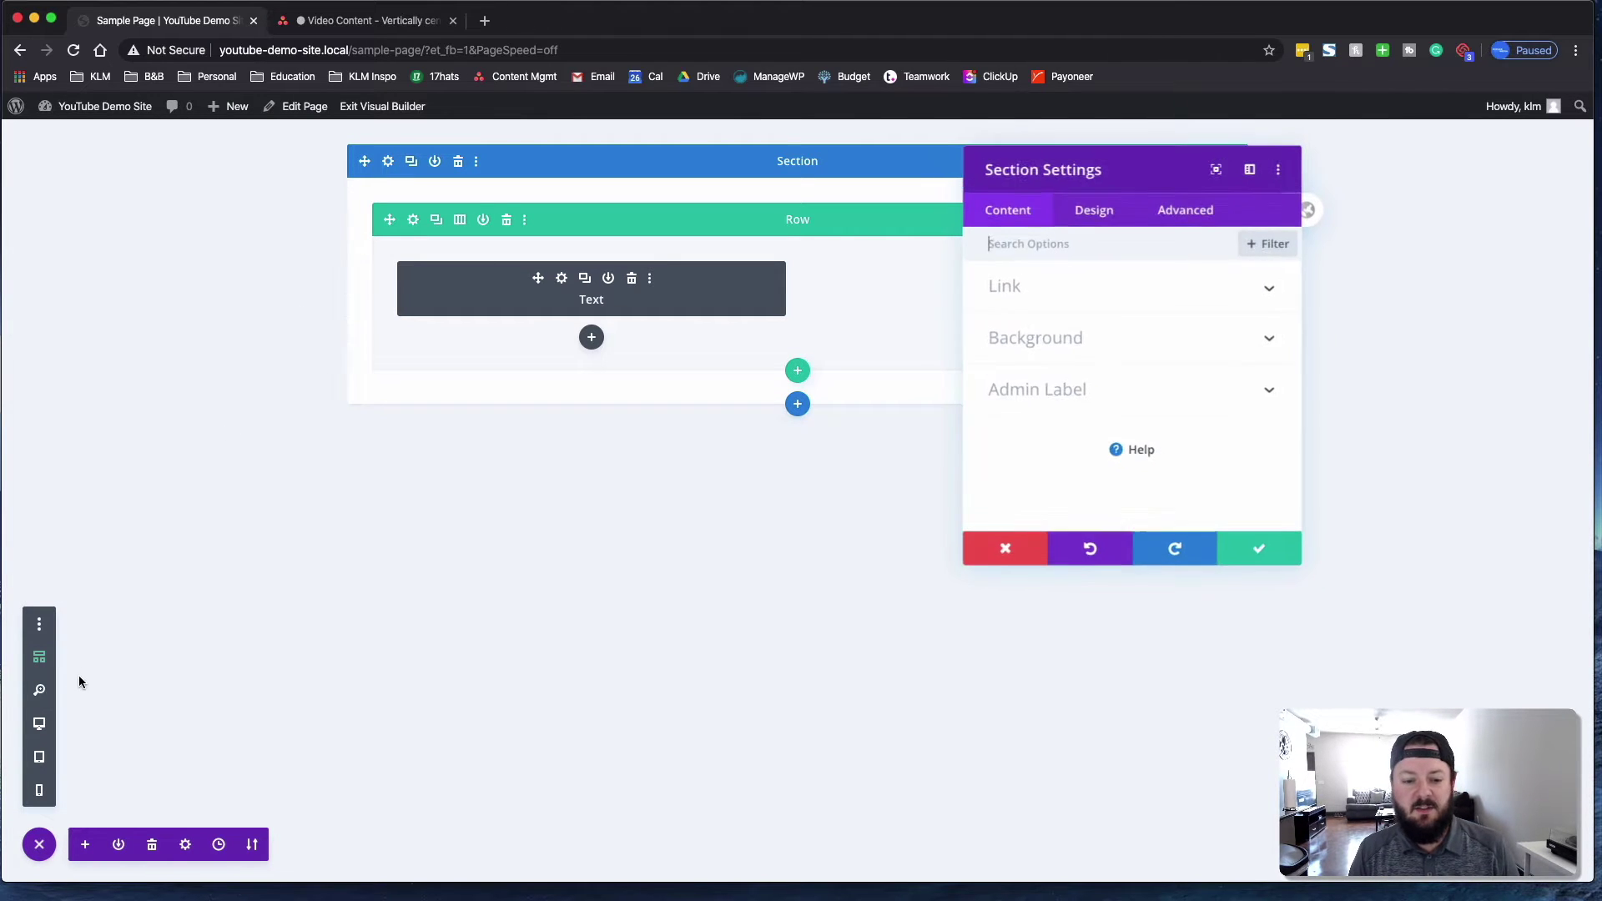
left_click(39, 723)
left_click(1083, 215)
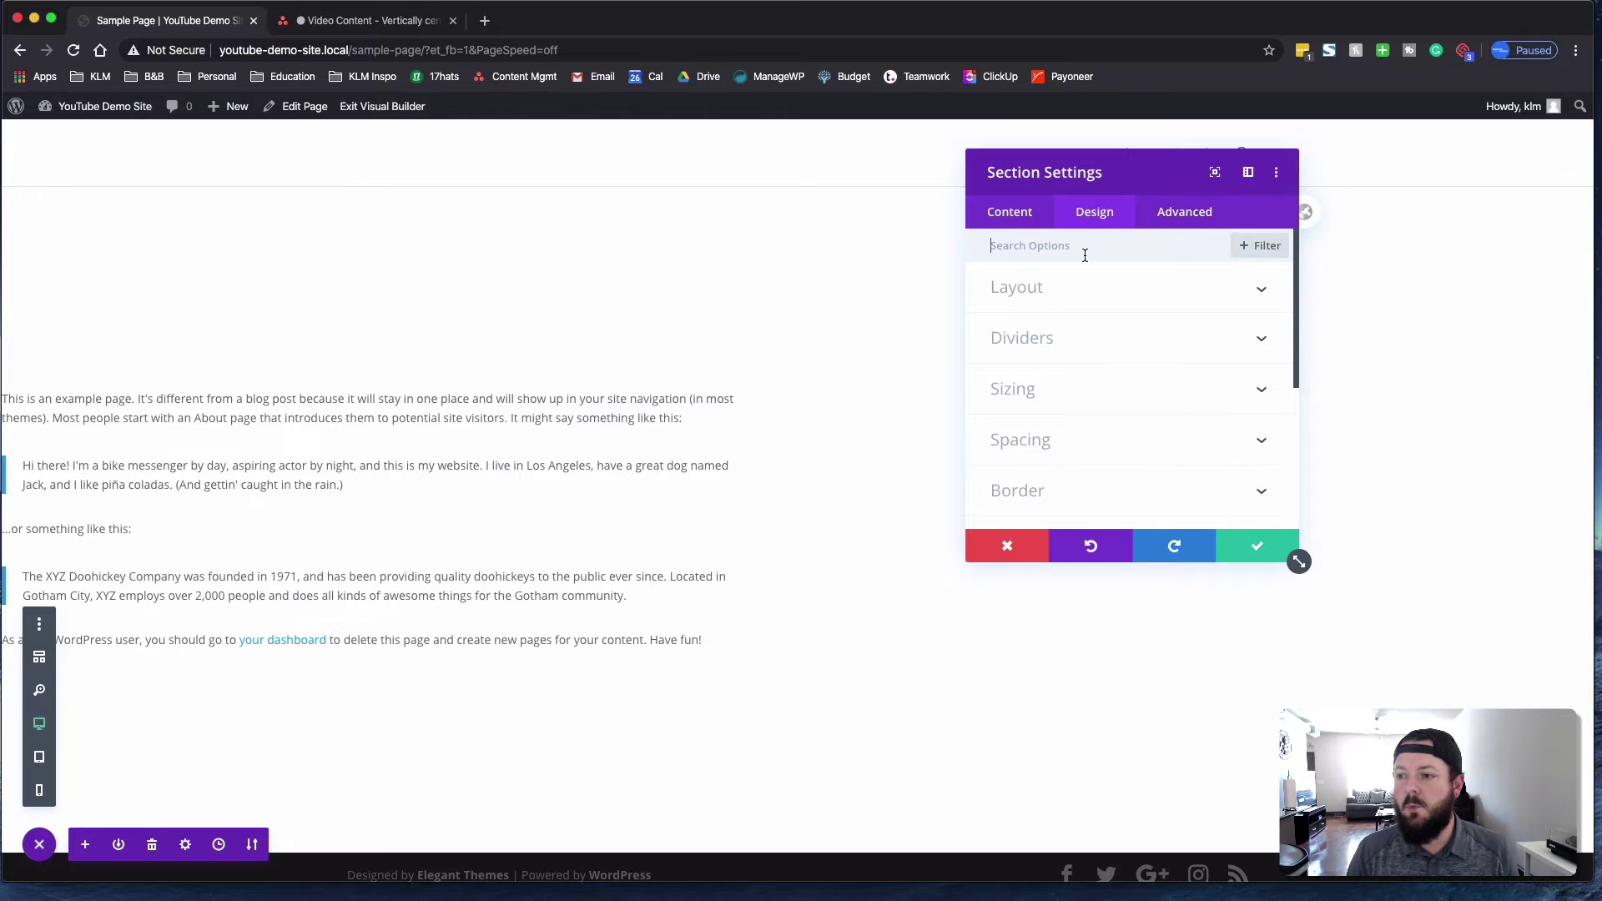
left_click(1033, 440)
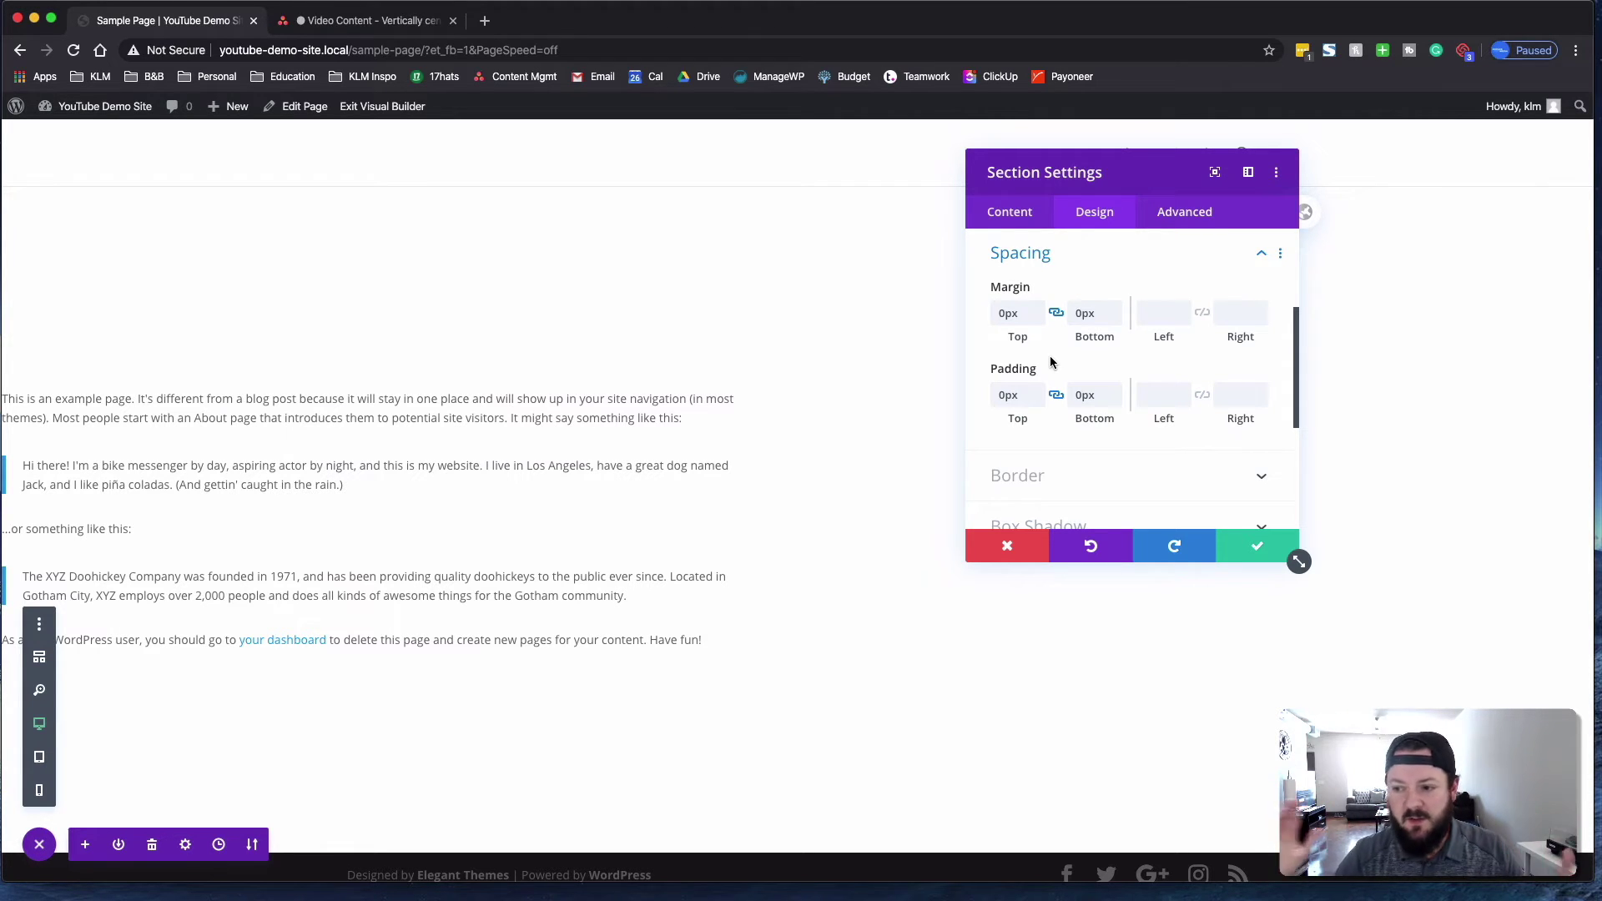
scroll(1052, 367, "up", 5)
left_click(1042, 390)
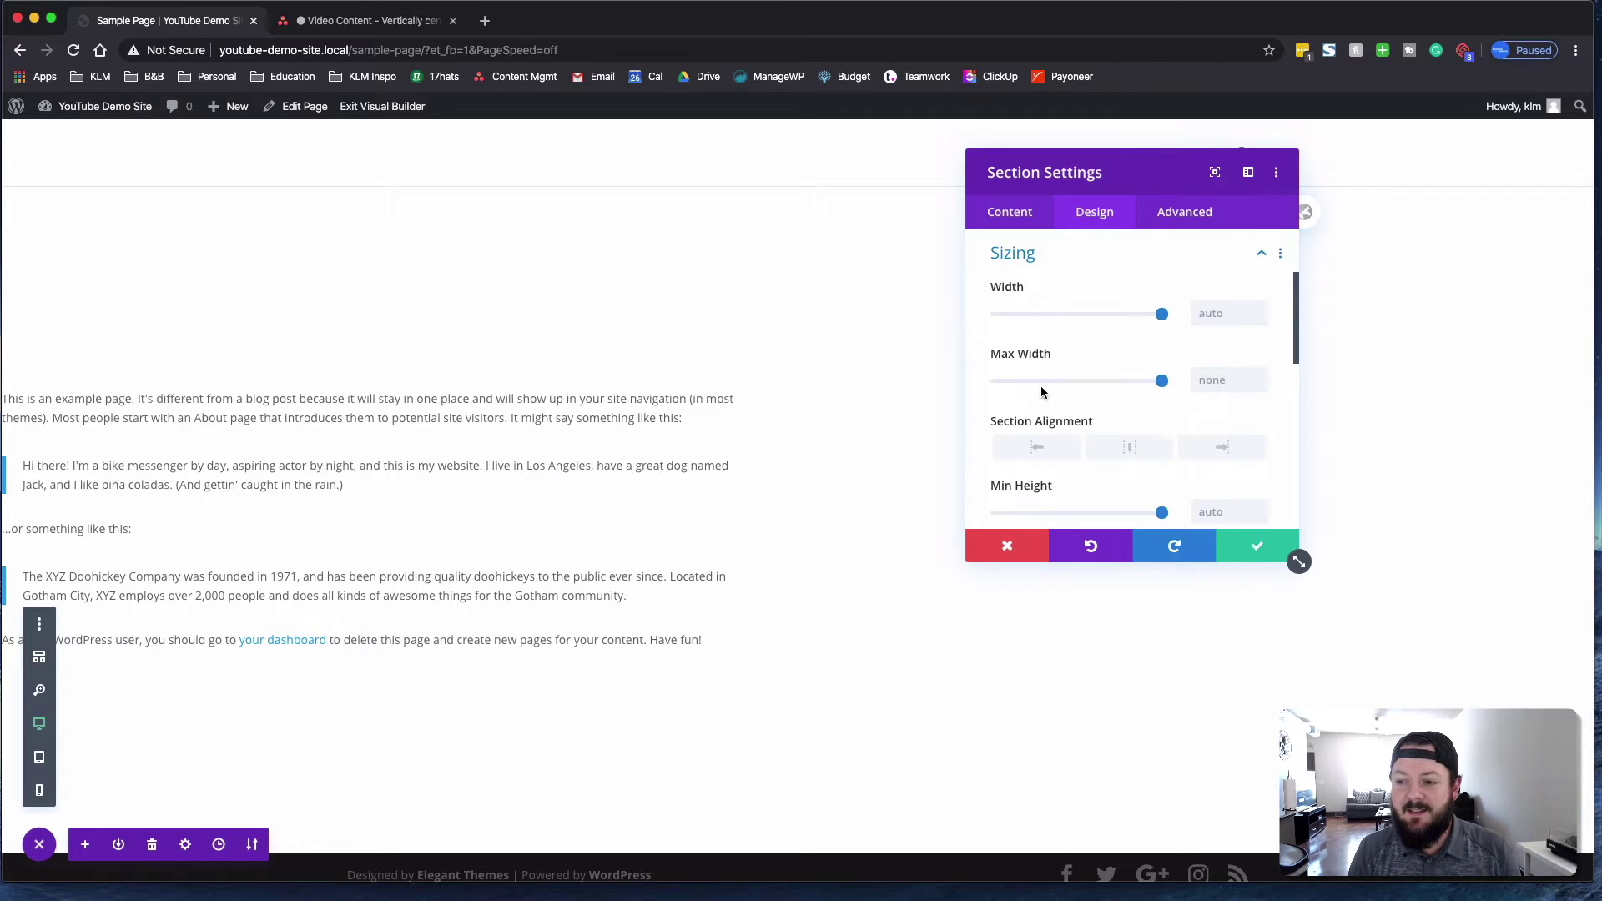
scroll(1104, 402, "down", 3)
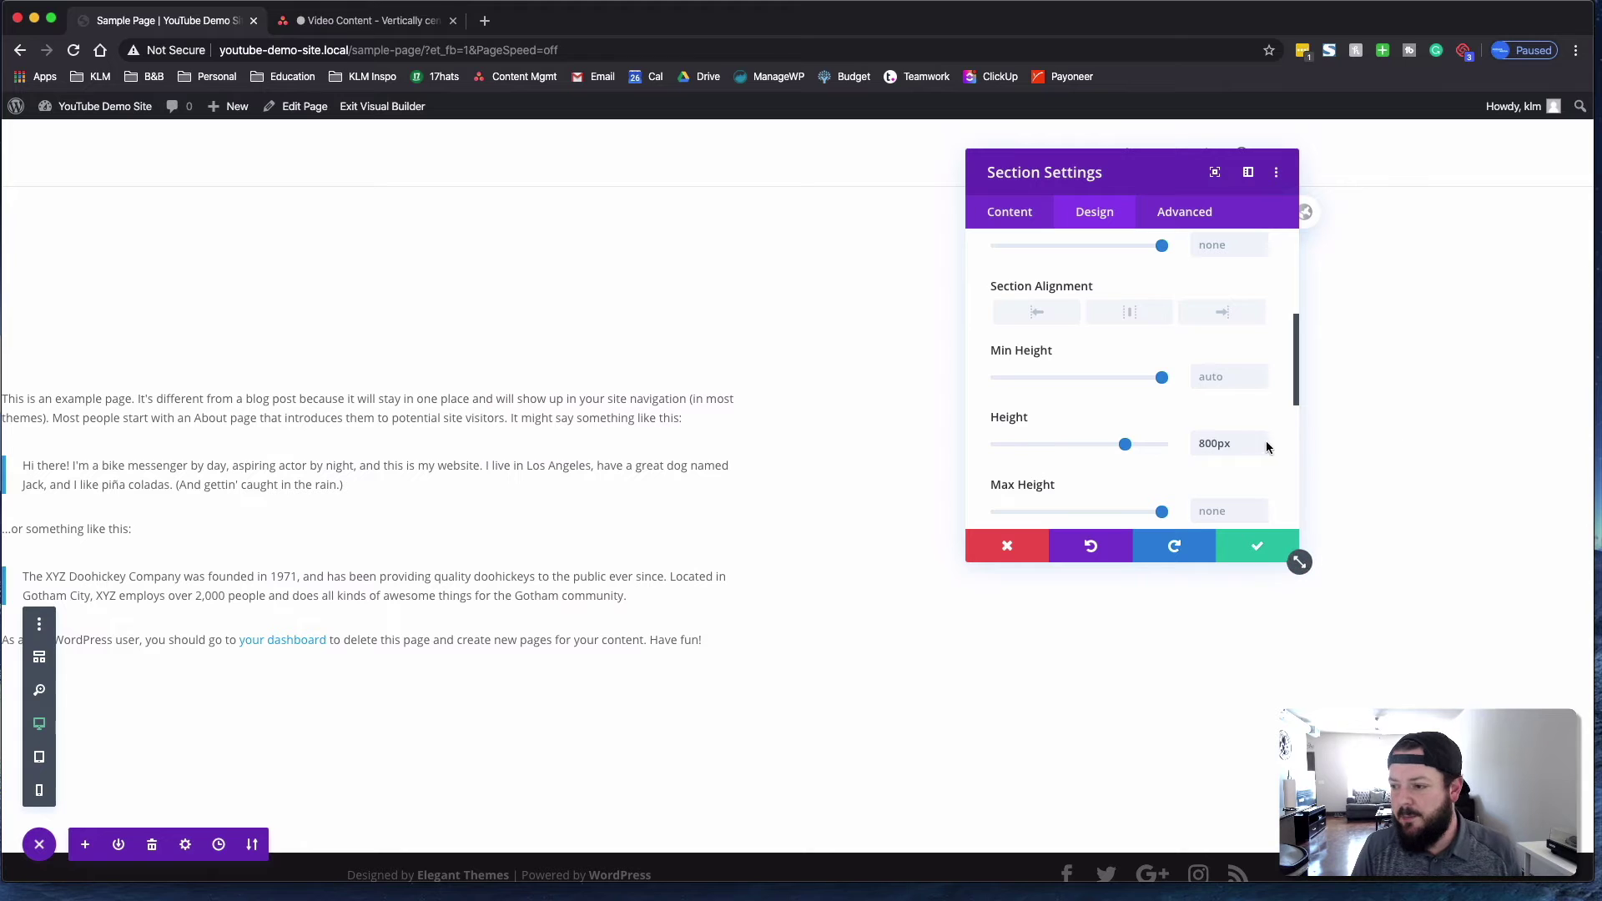
left_click_drag(1262, 443, 1179, 443)
type("100vh")
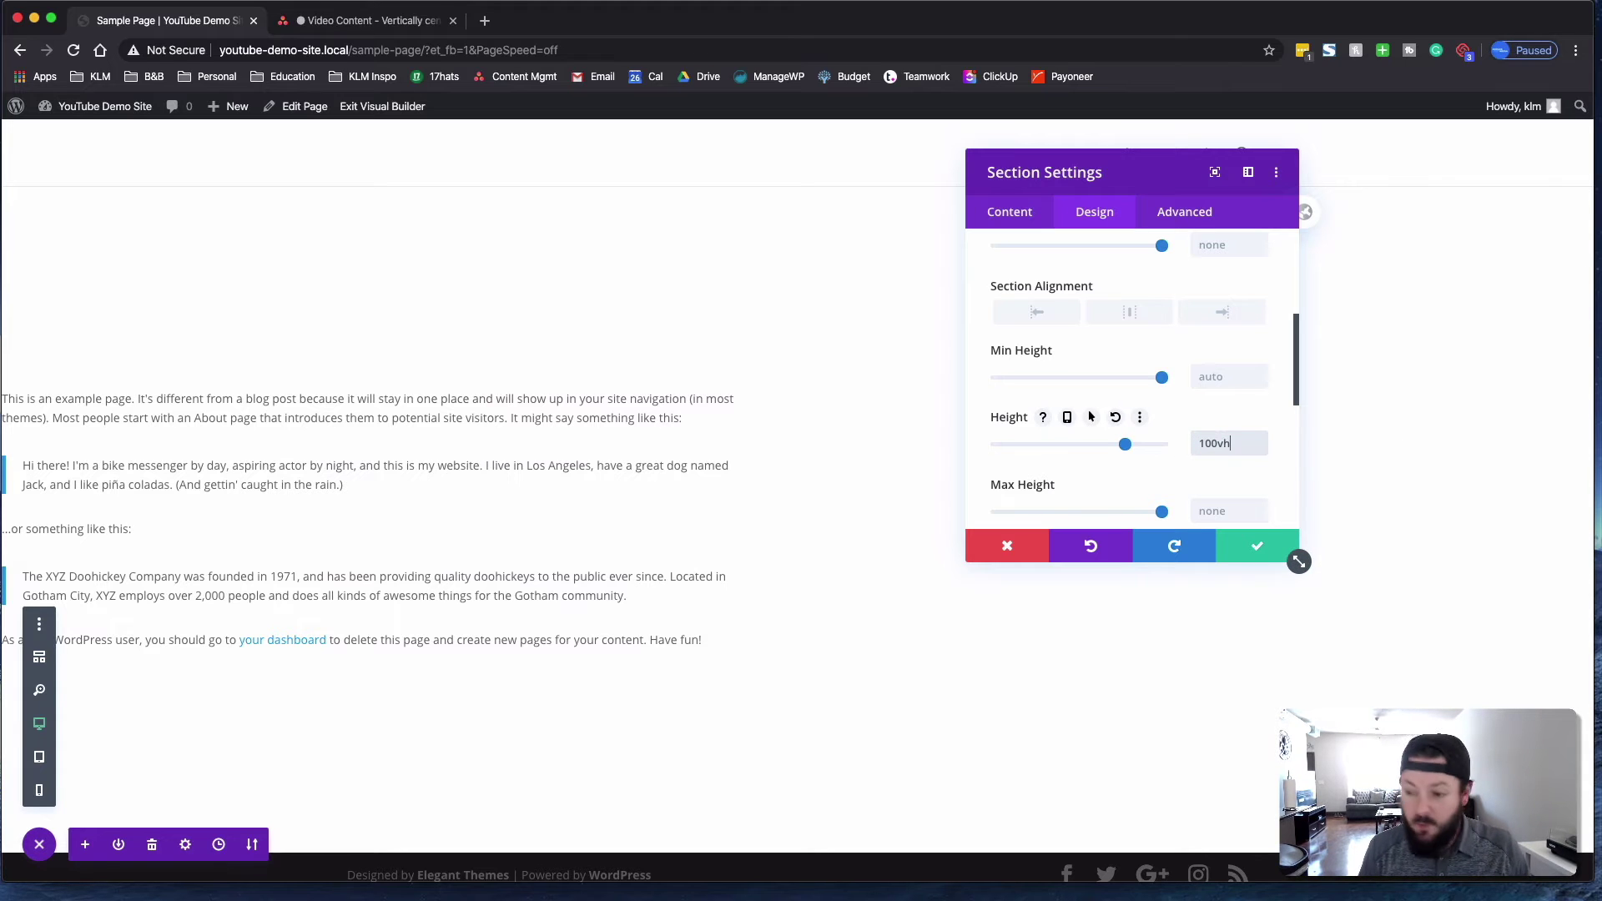
left_click(1234, 546)
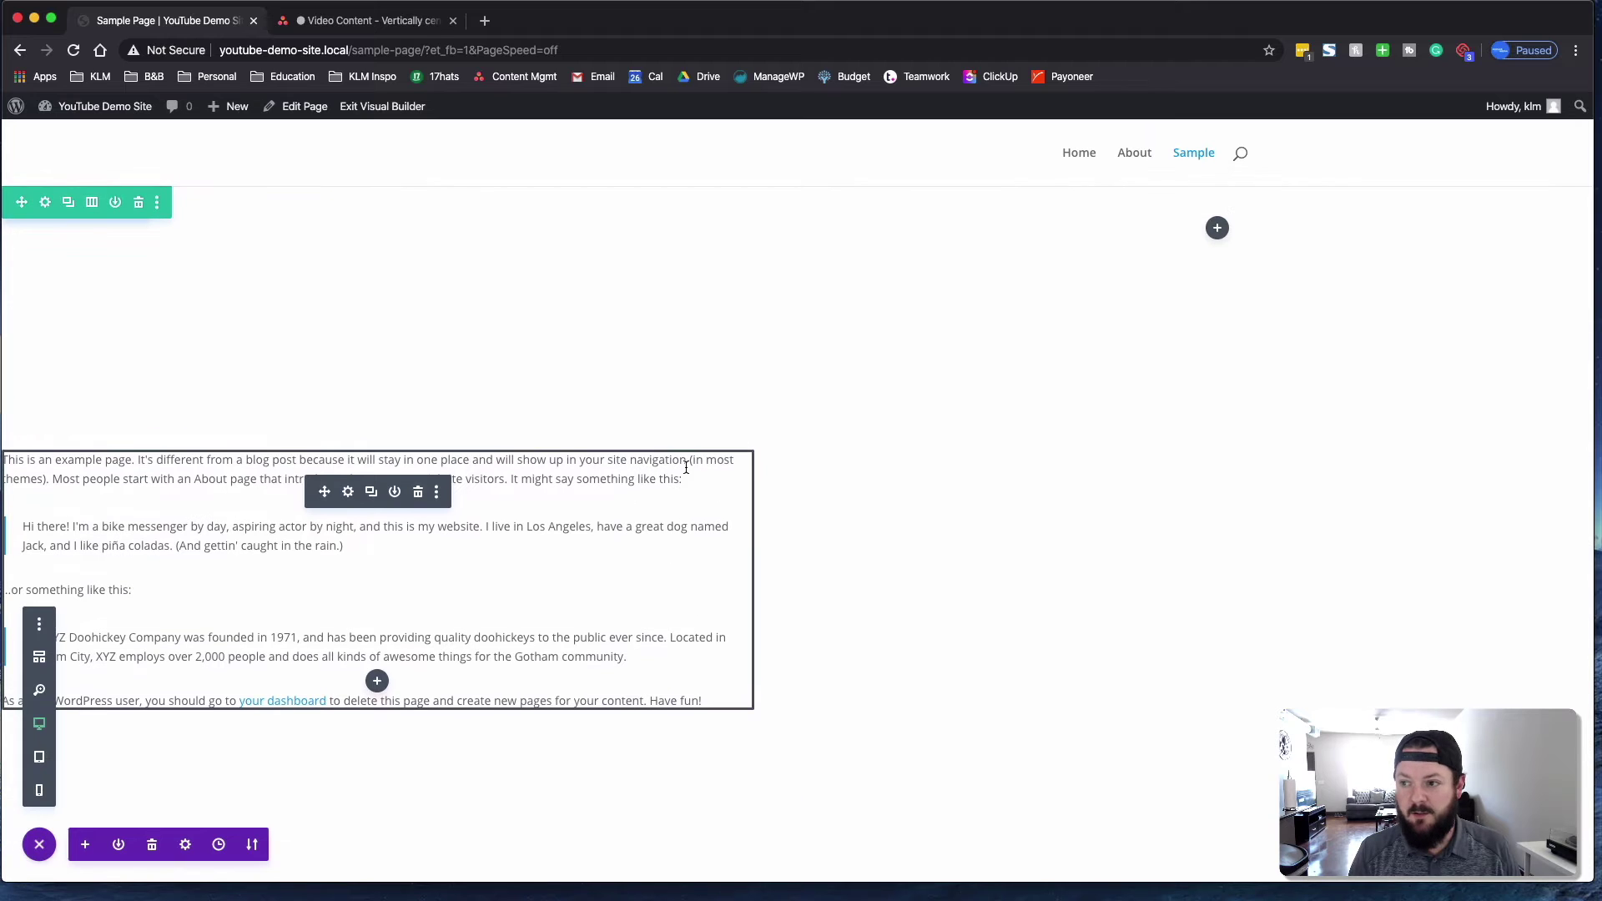
Open the row's sizing options to review equal column heights and 100% width and max width
left_click(46, 204)
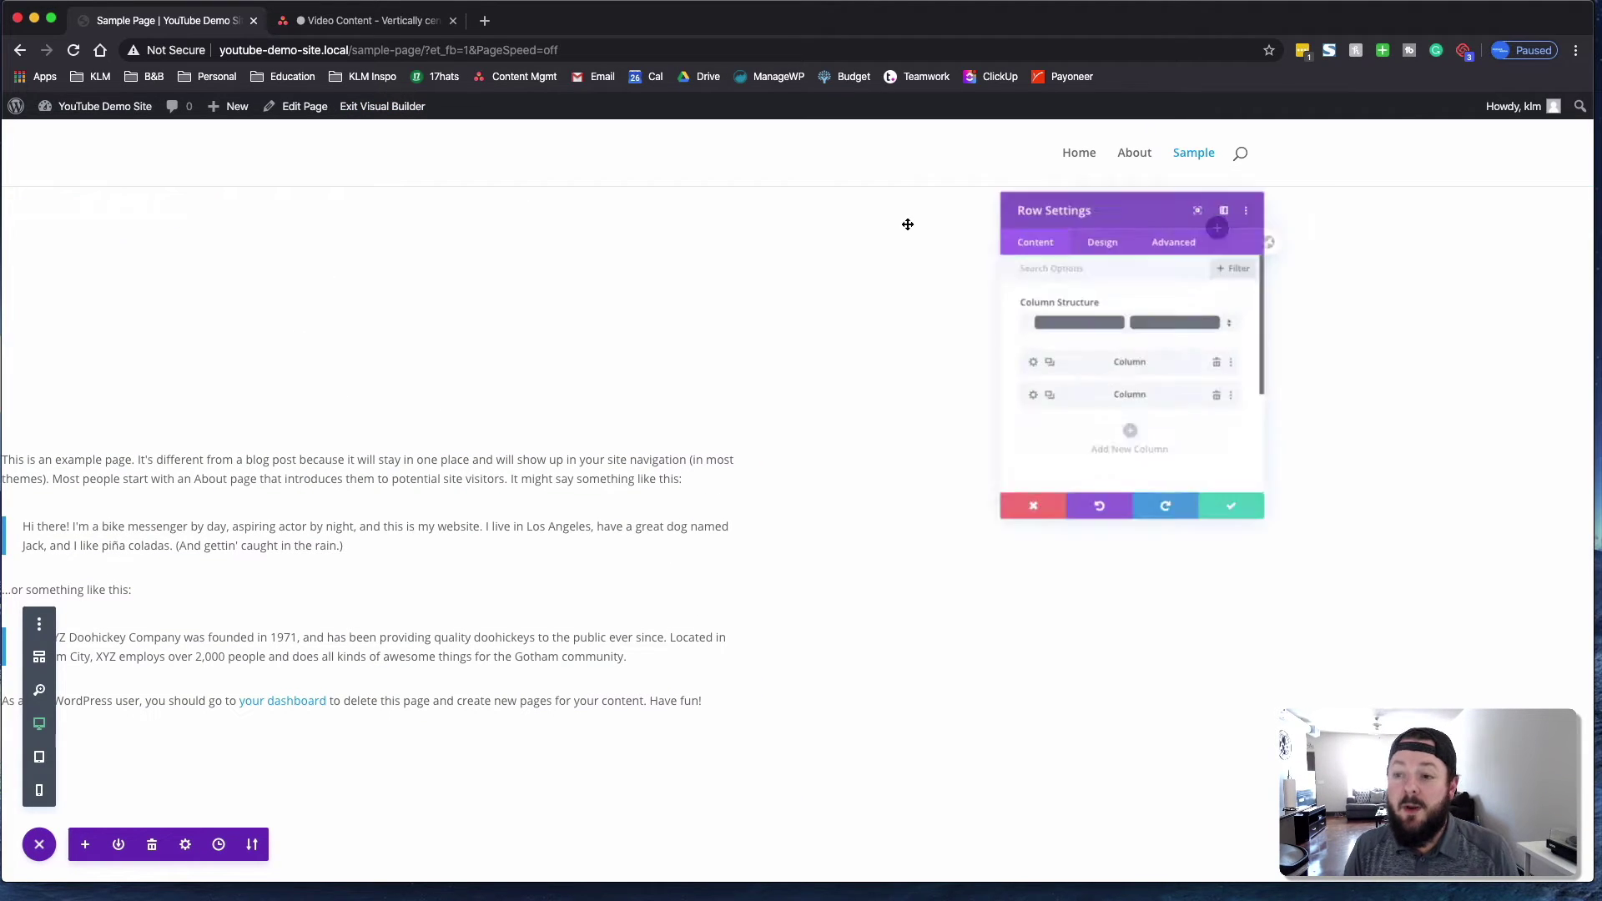
left_click(1097, 219)
left_click(1042, 293)
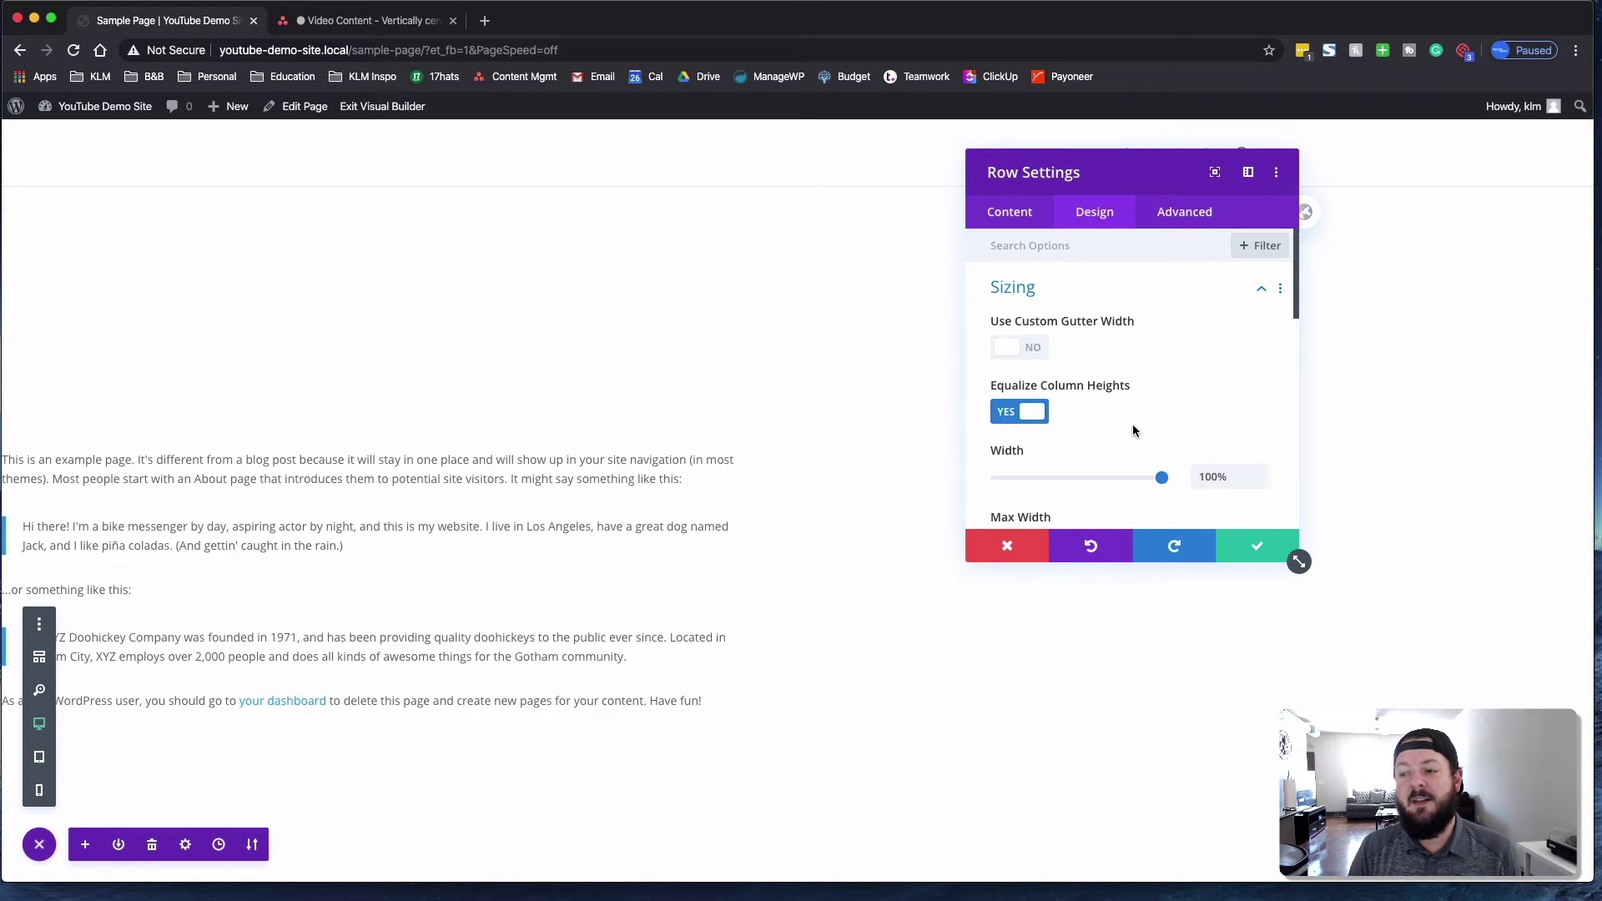
scroll(1134, 427, "down", 2)
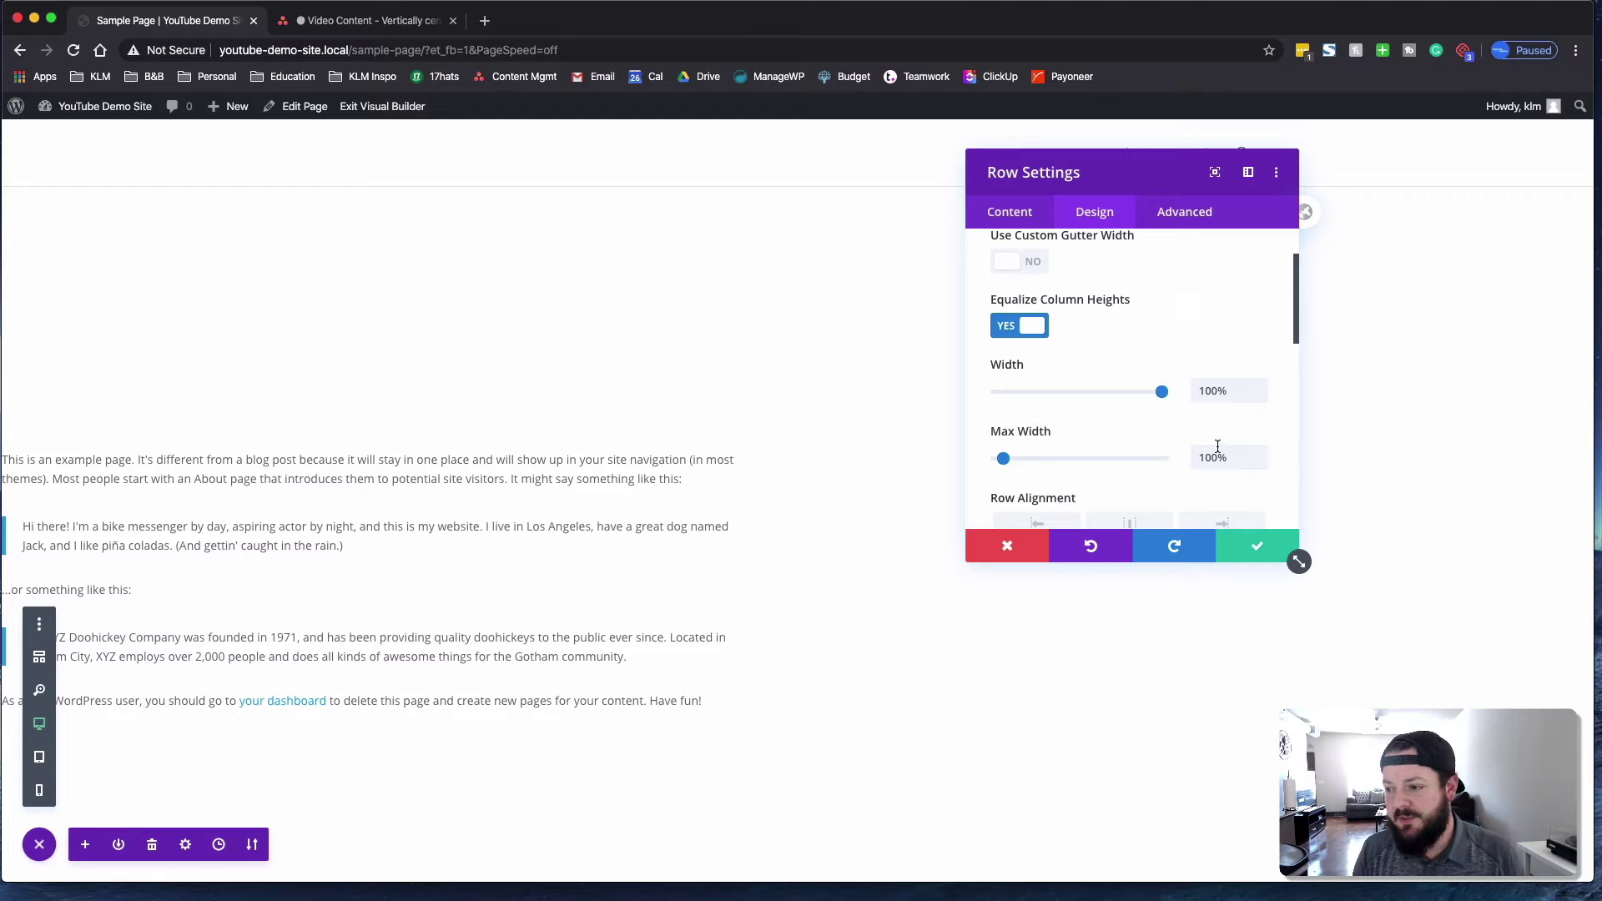
scroll(1183, 456, "down", 1)
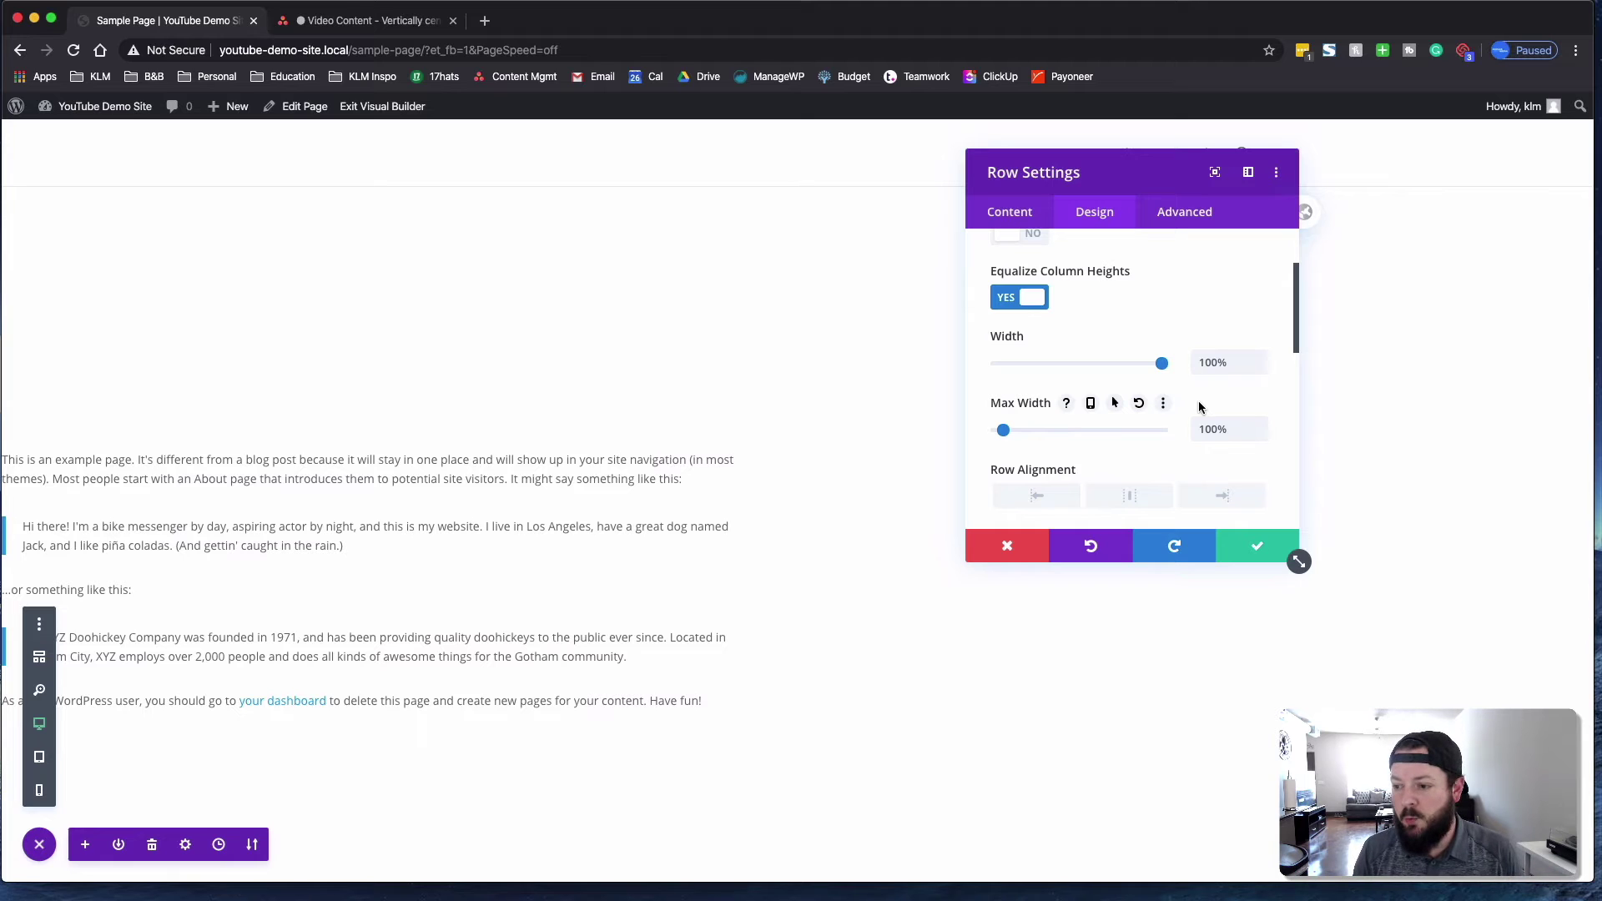
Save and close Row Settings
left_click(1258, 550)
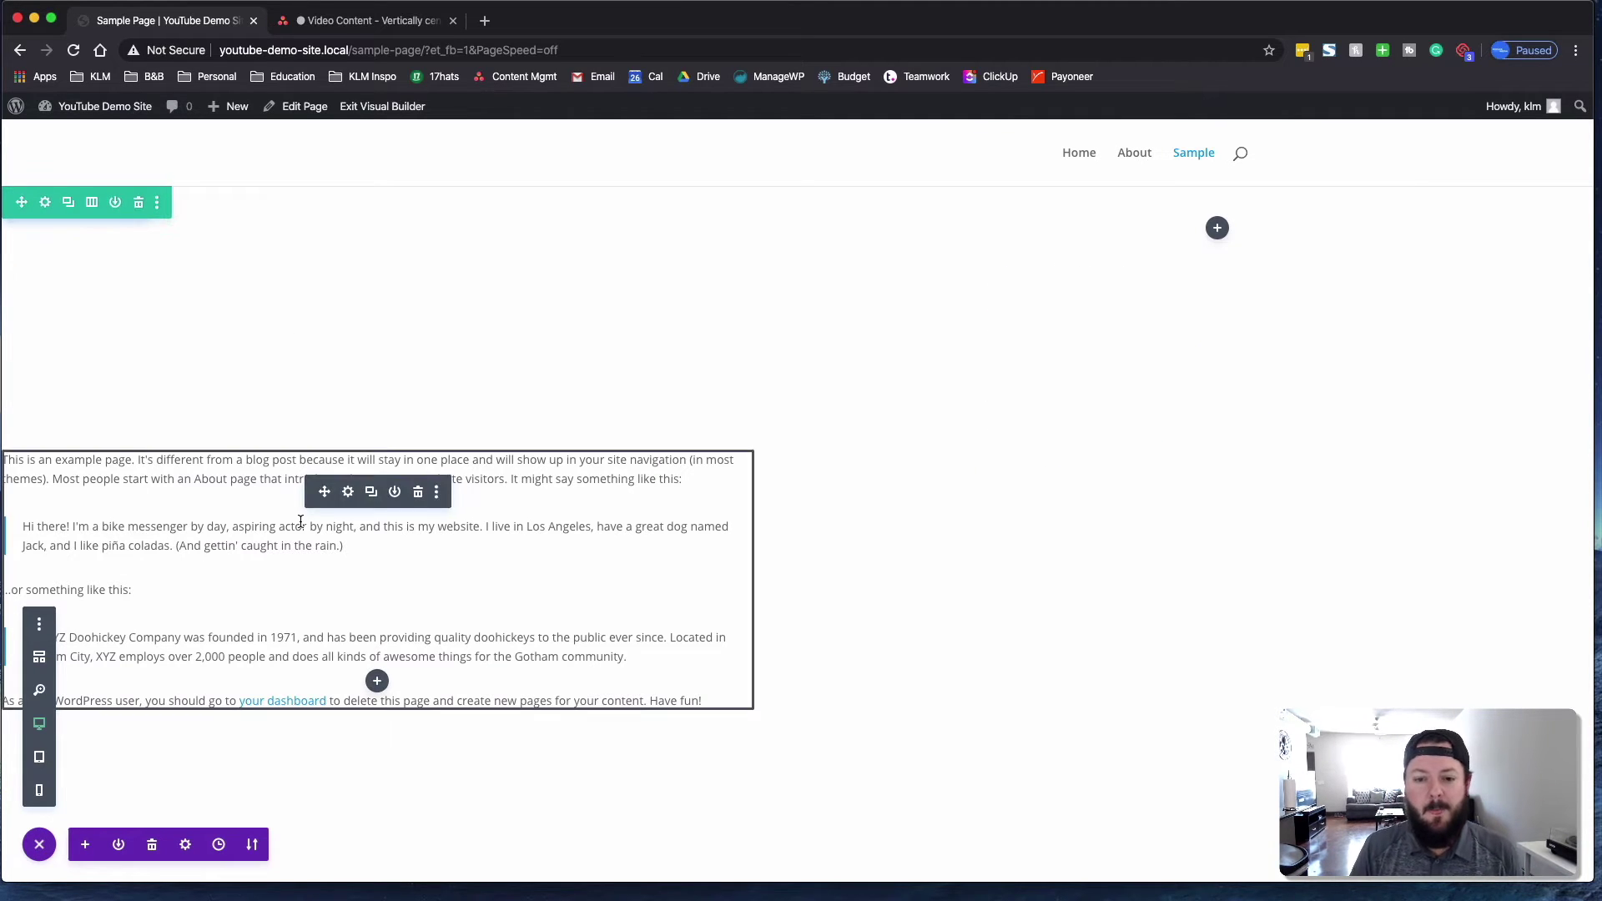
scroll(300, 517, "down", 2)
left_click_drag(207, 365, 206, 439)
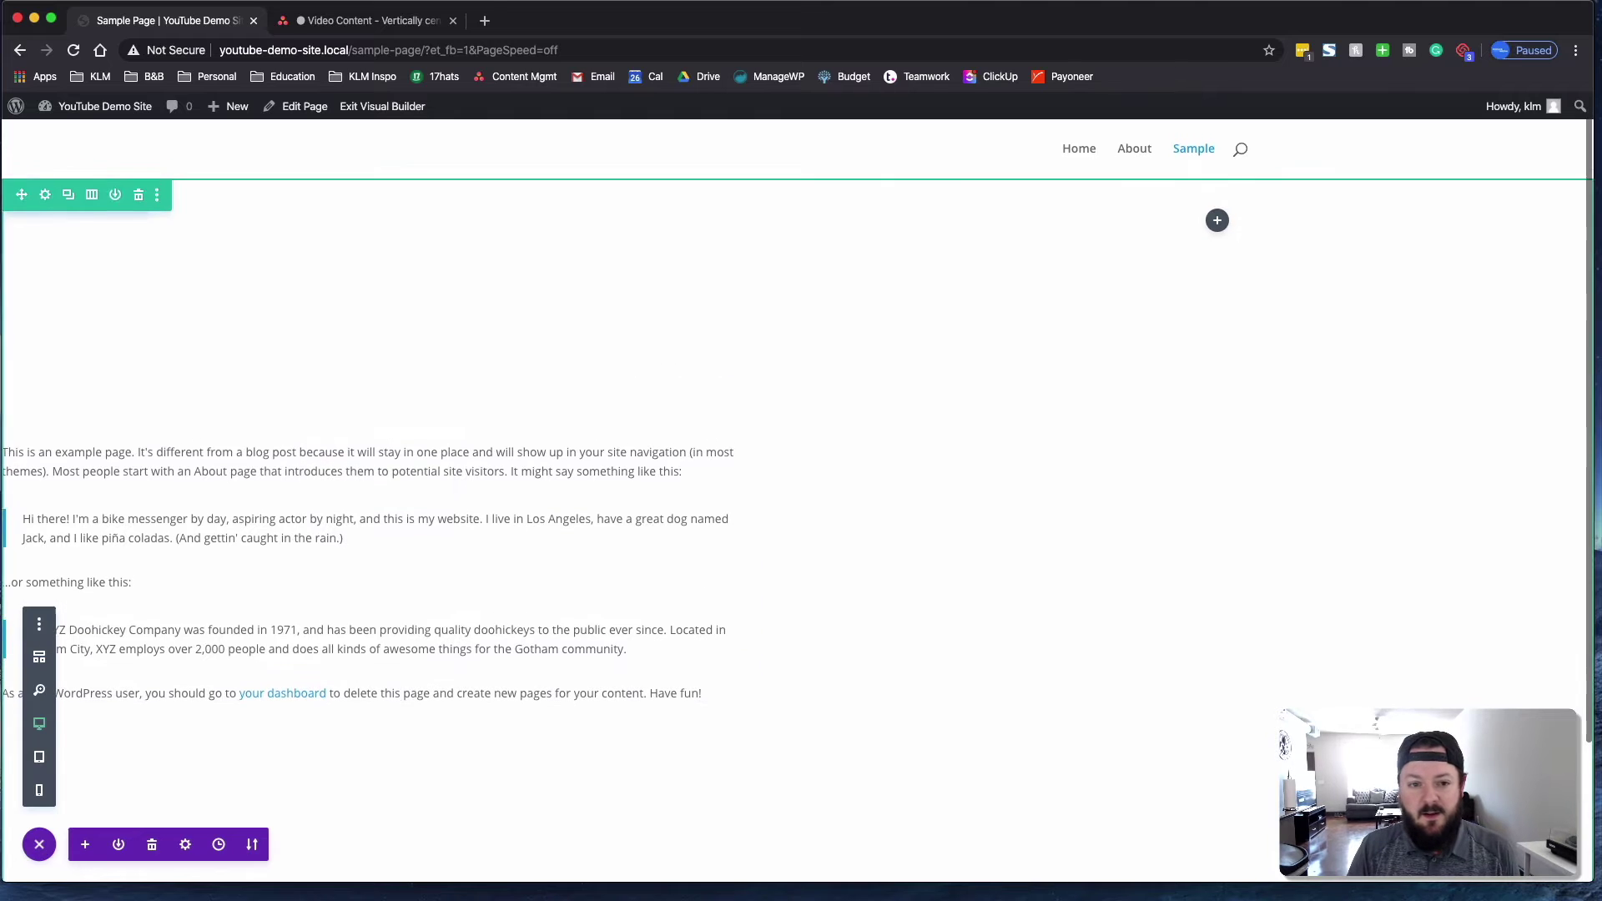
Review the first column's Main Element flex CSS, then return to Row Settings
left_click(47, 210)
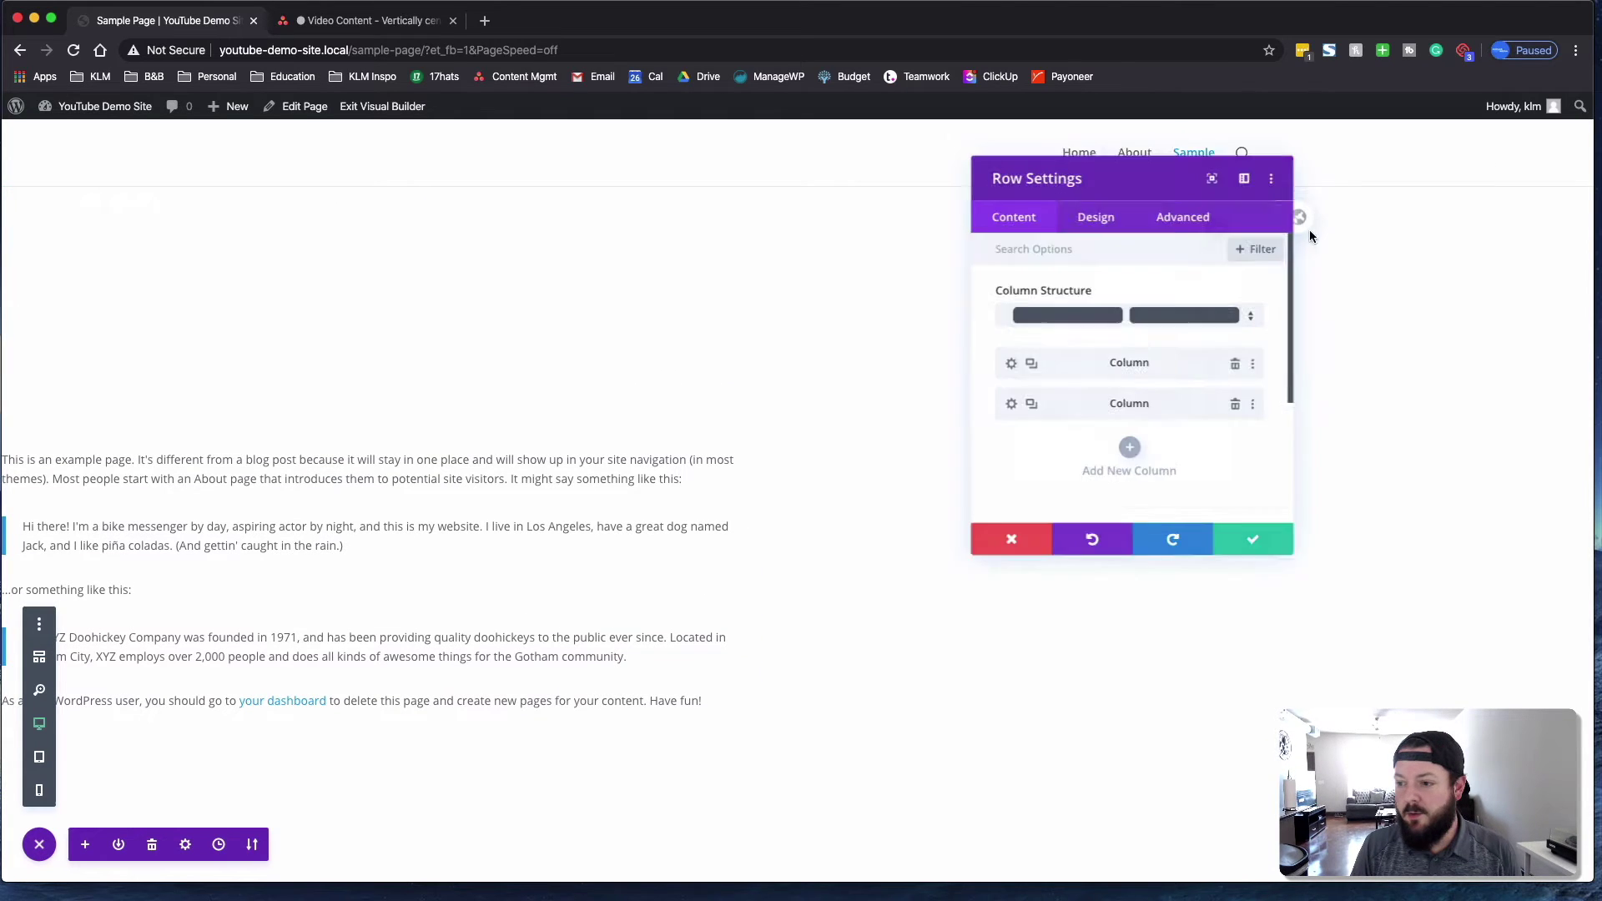
left_click(1008, 367)
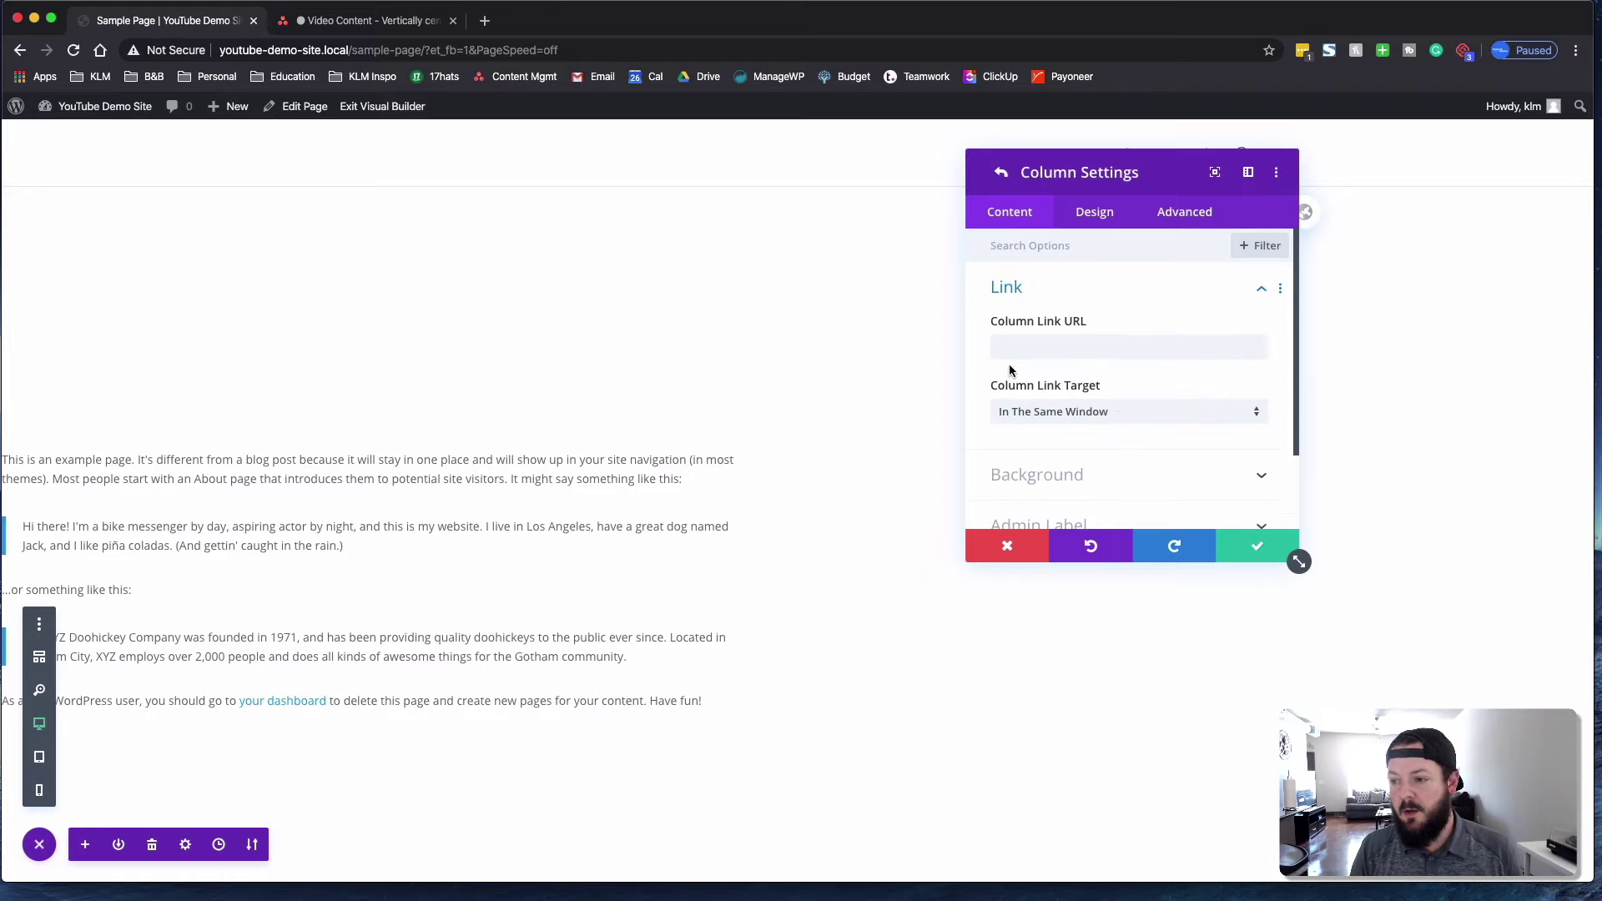
left_click(1186, 218)
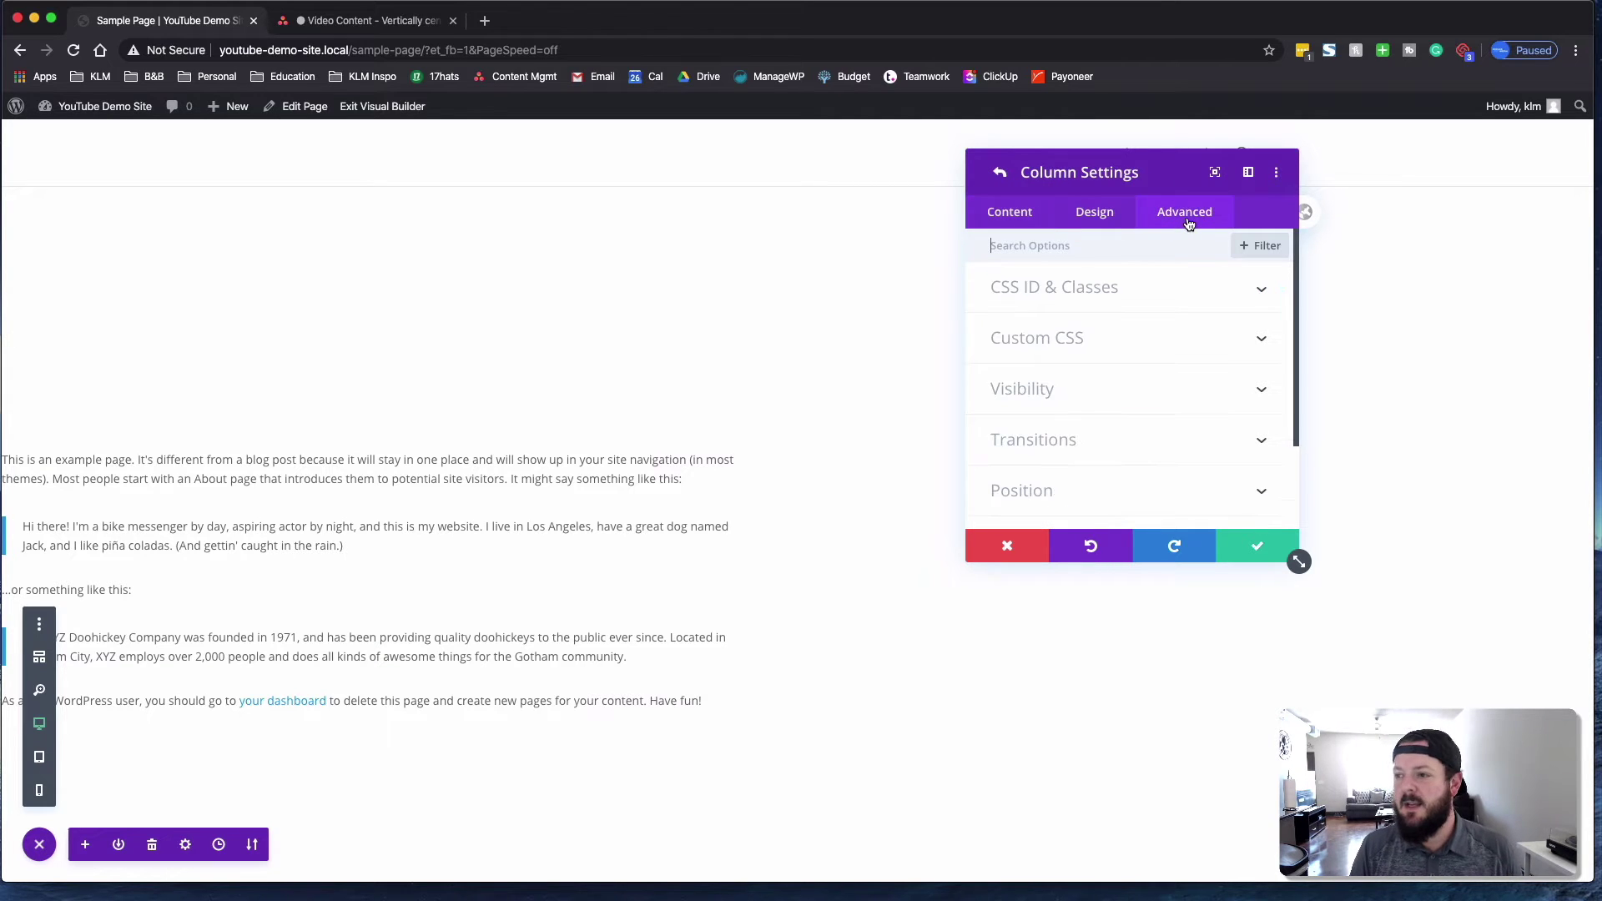
left_click(1062, 340)
scroll(1087, 422, "down", 2)
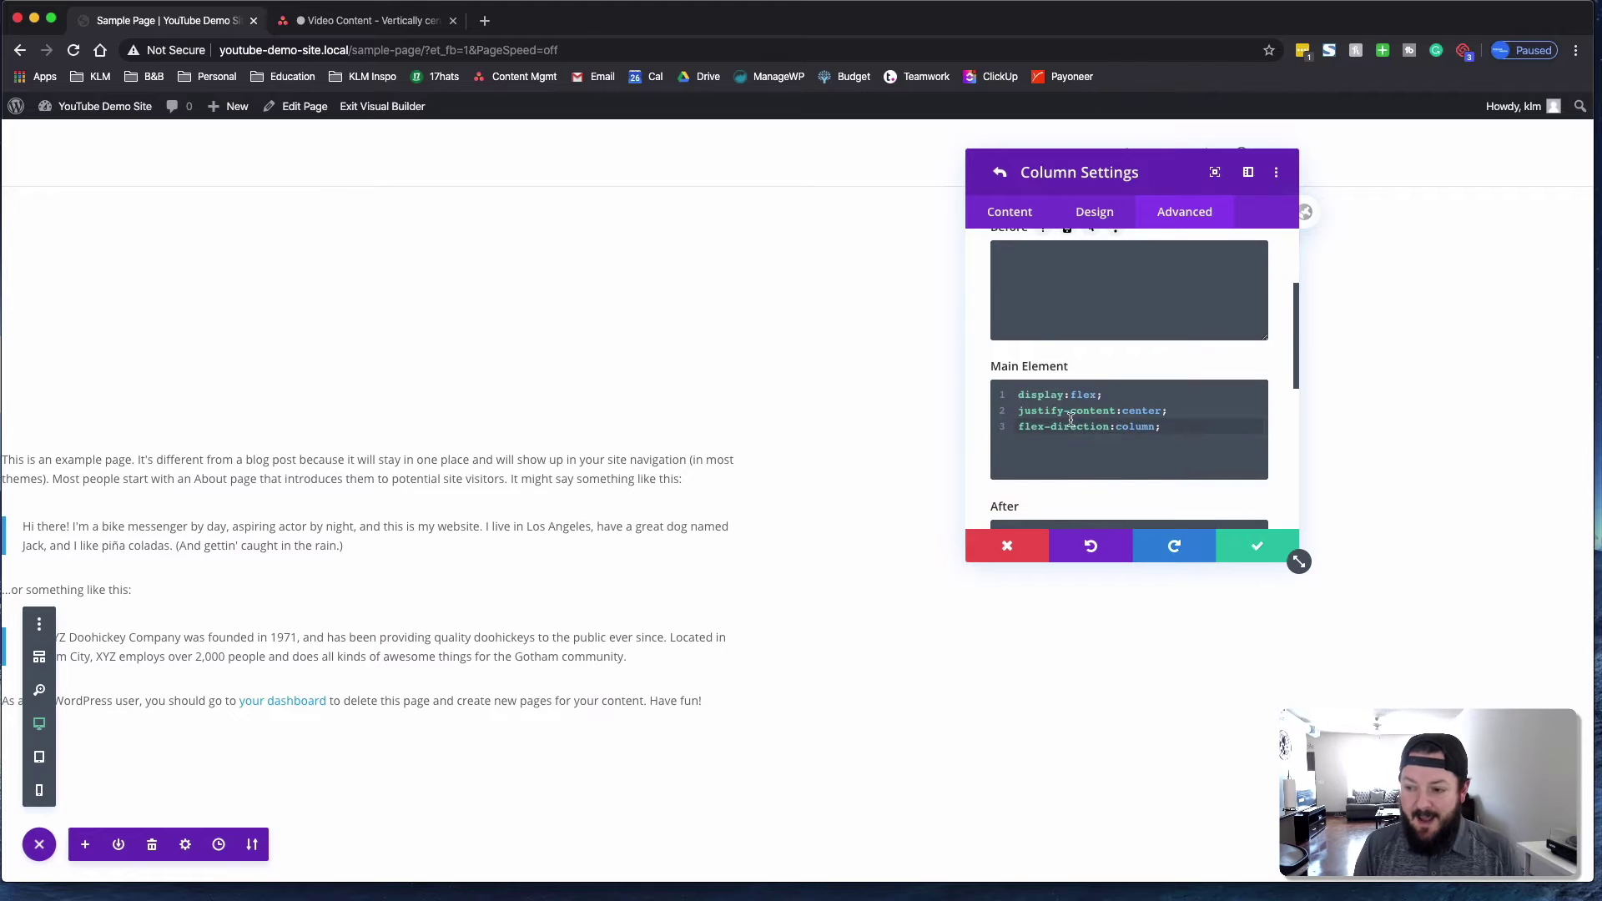
left_click_drag(1158, 428, 998, 397)
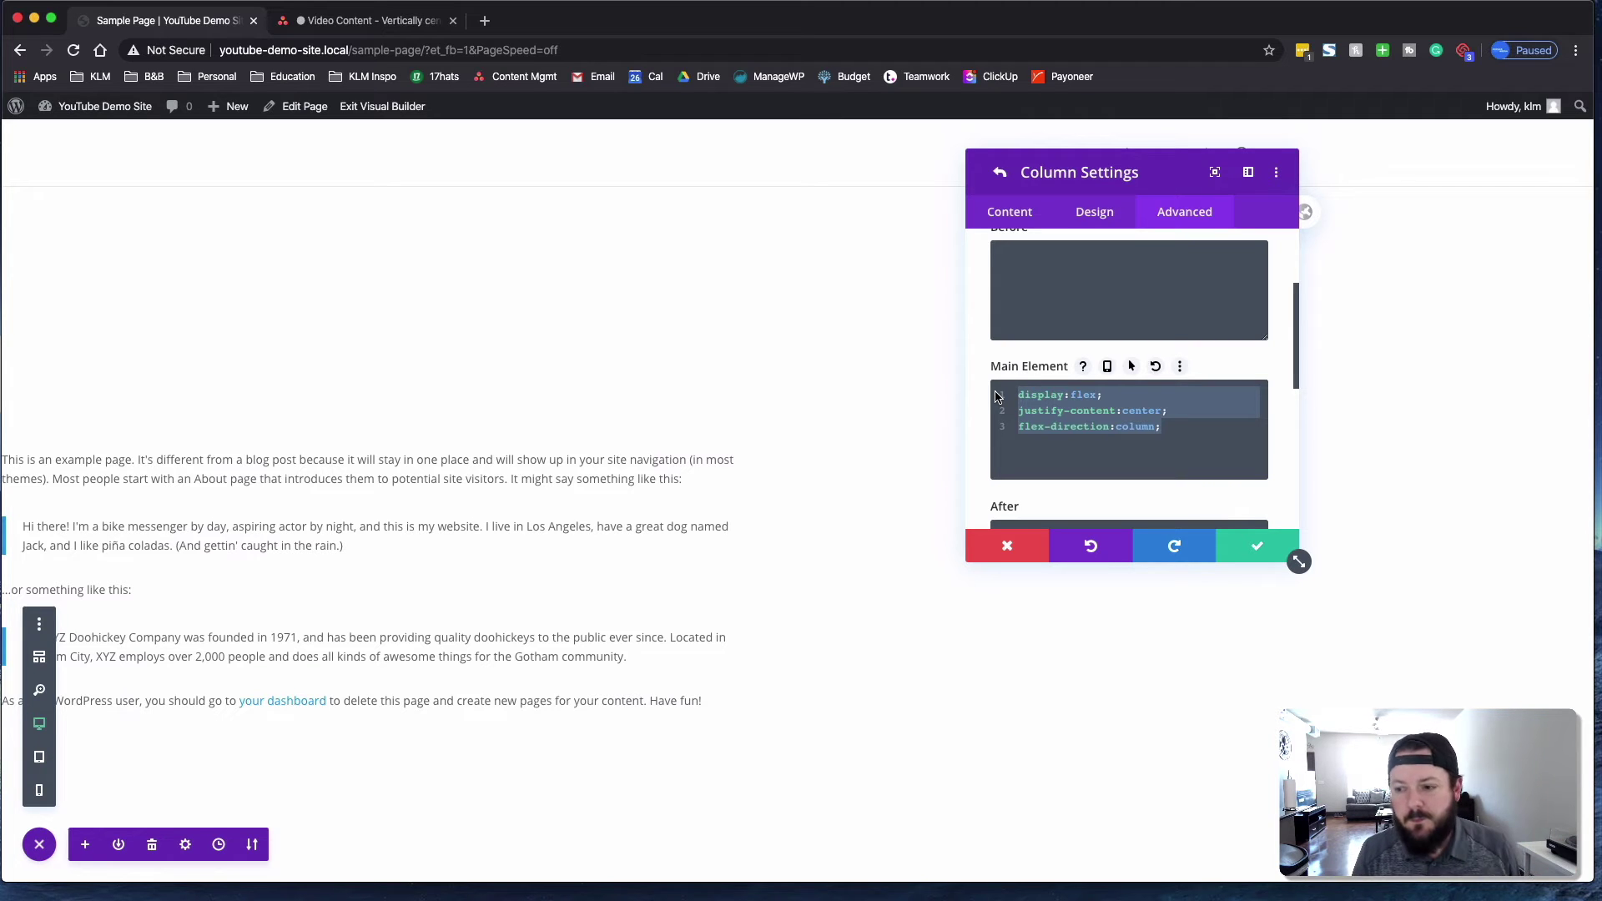
left_click(1243, 549)
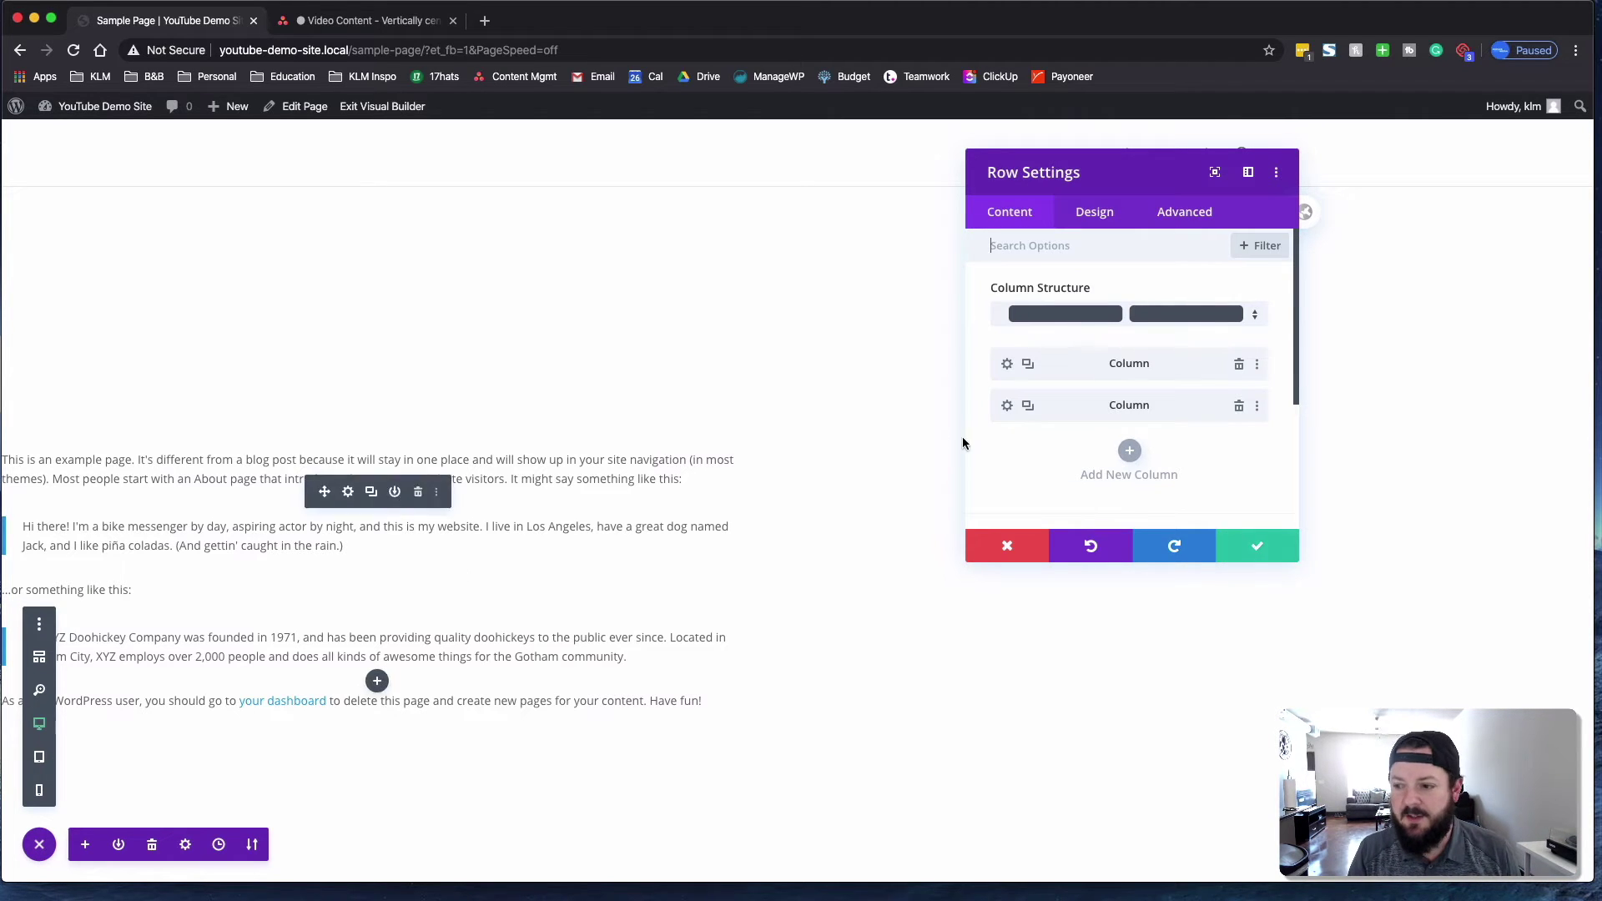
Close the row settings, duplicate the text module, then delete the extra copy
left_click(1007, 546)
scroll(400, 500, "down", 3)
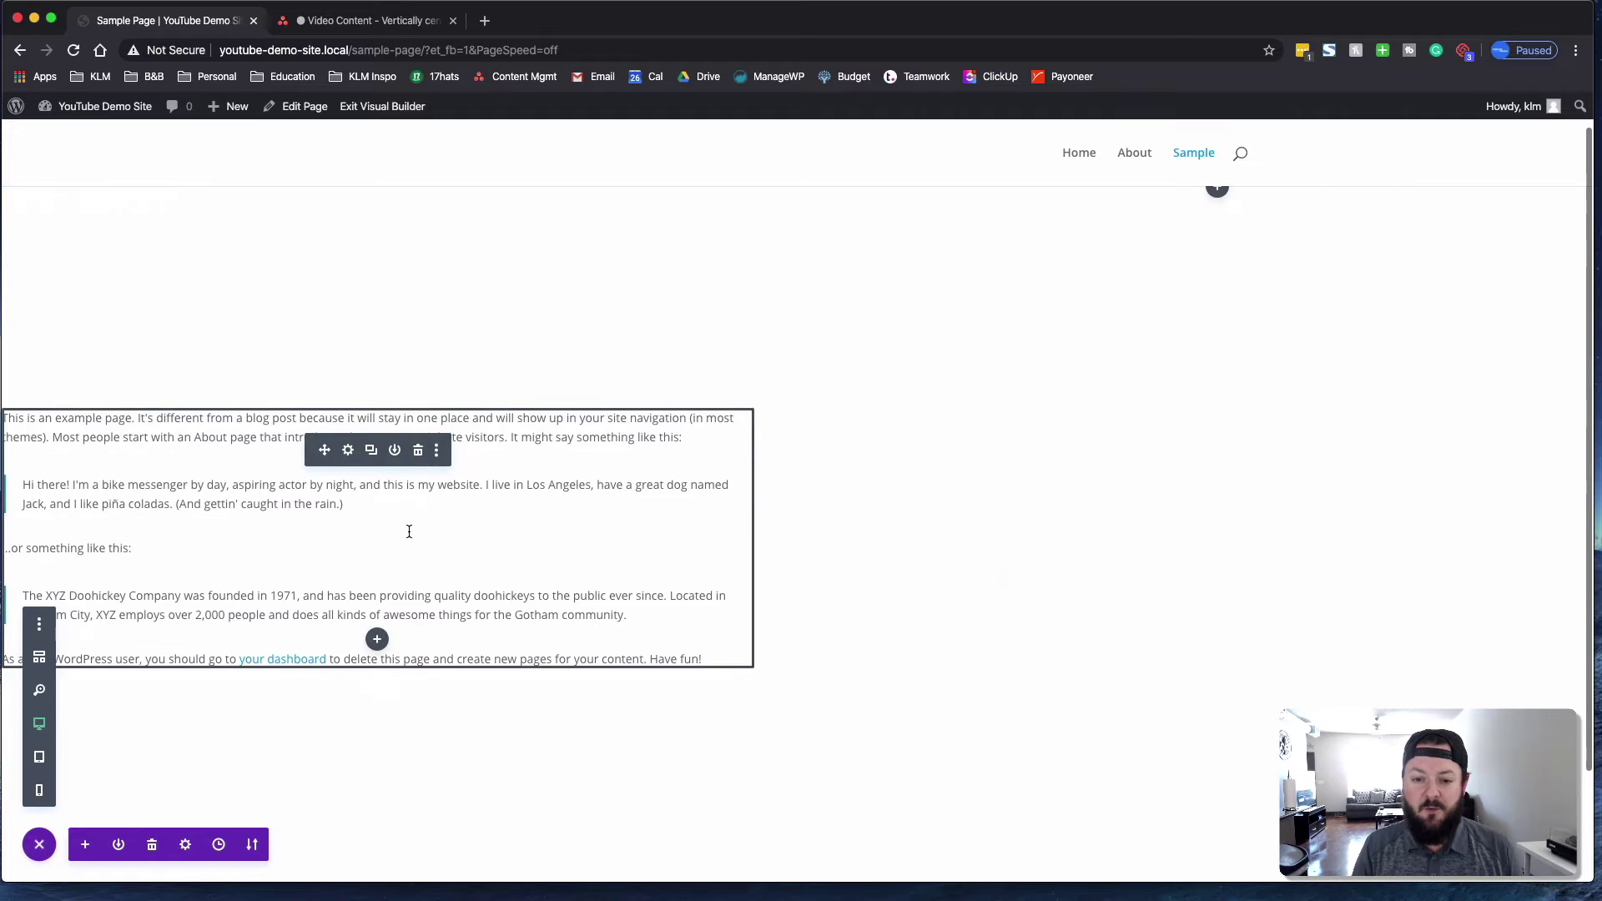
left_click(373, 344)
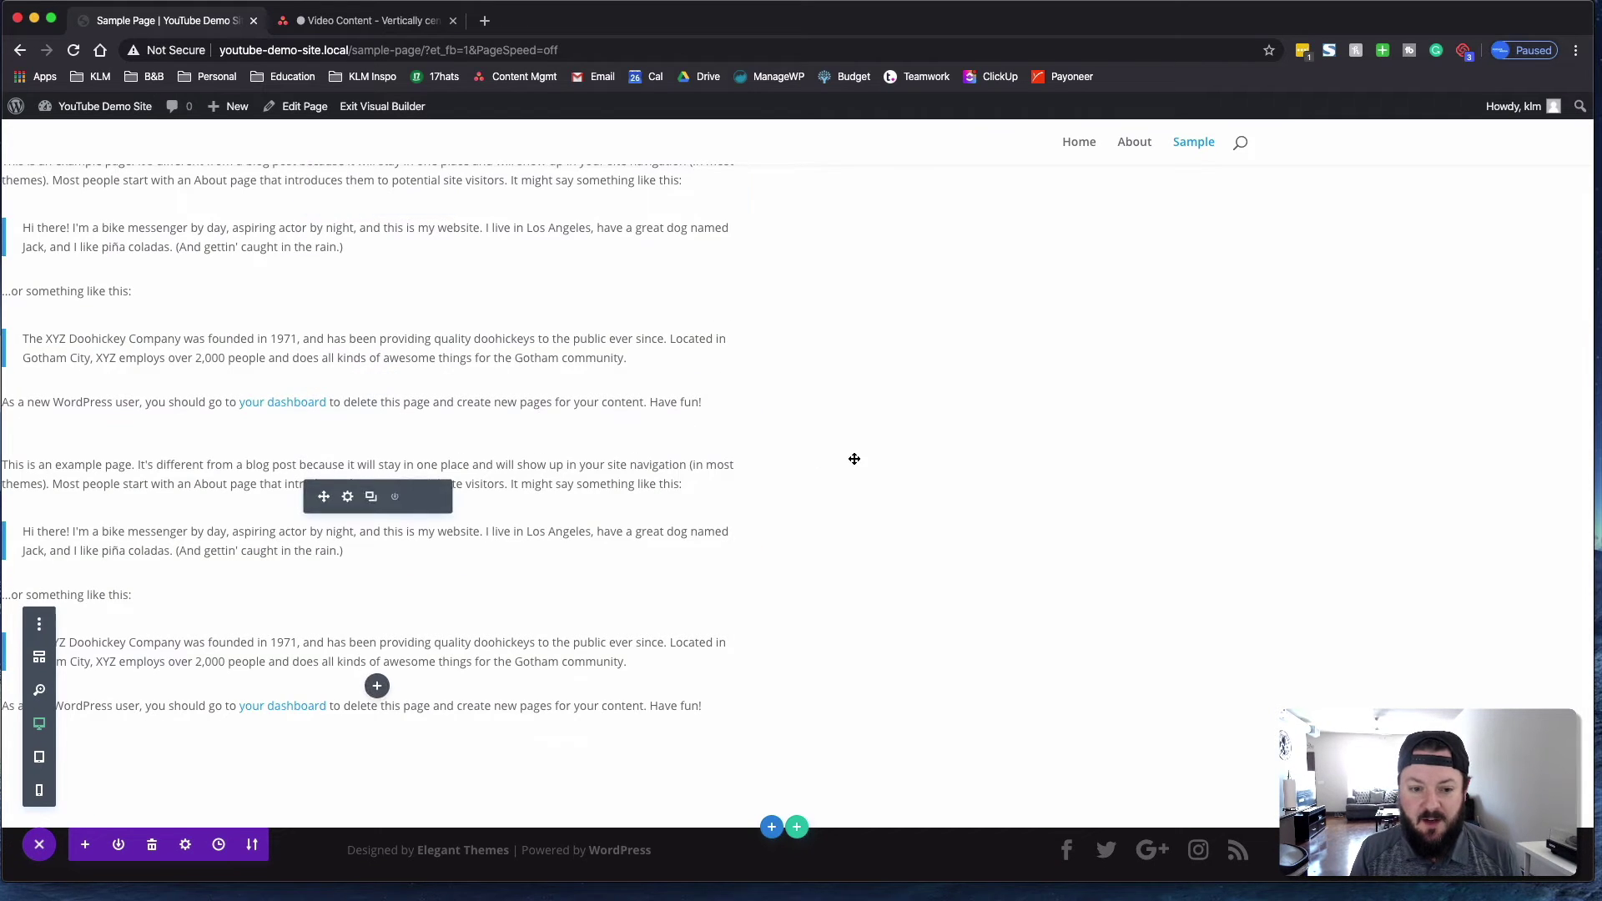
scroll(851, 458, "up", 3)
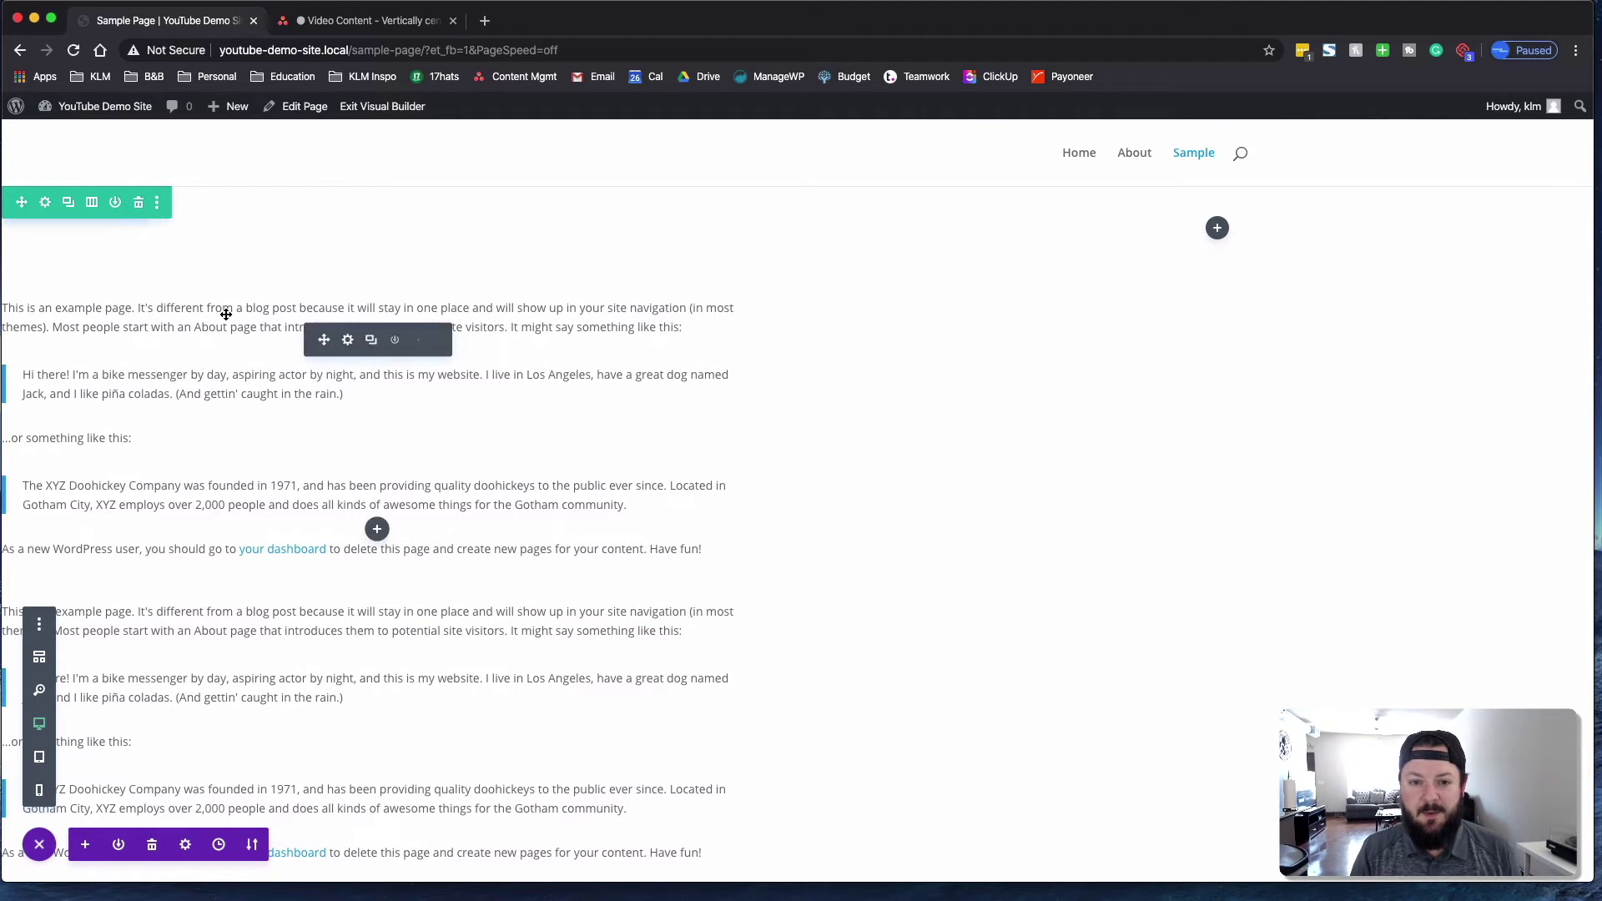
scroll(300, 547, "down", 4)
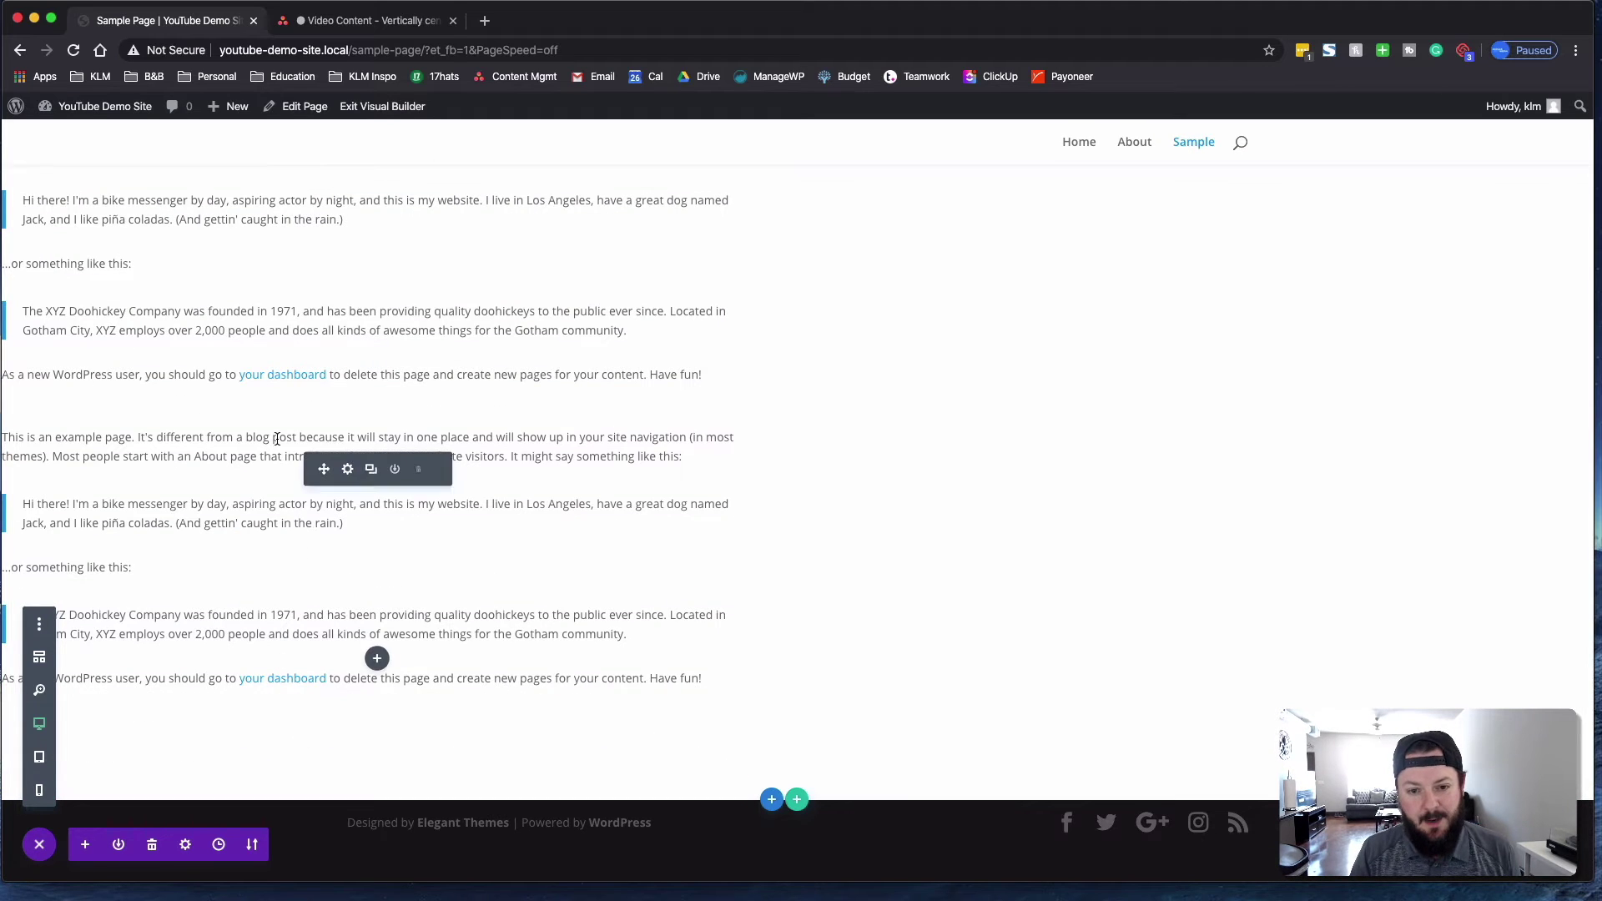
scroll(397, 428, "up", 3)
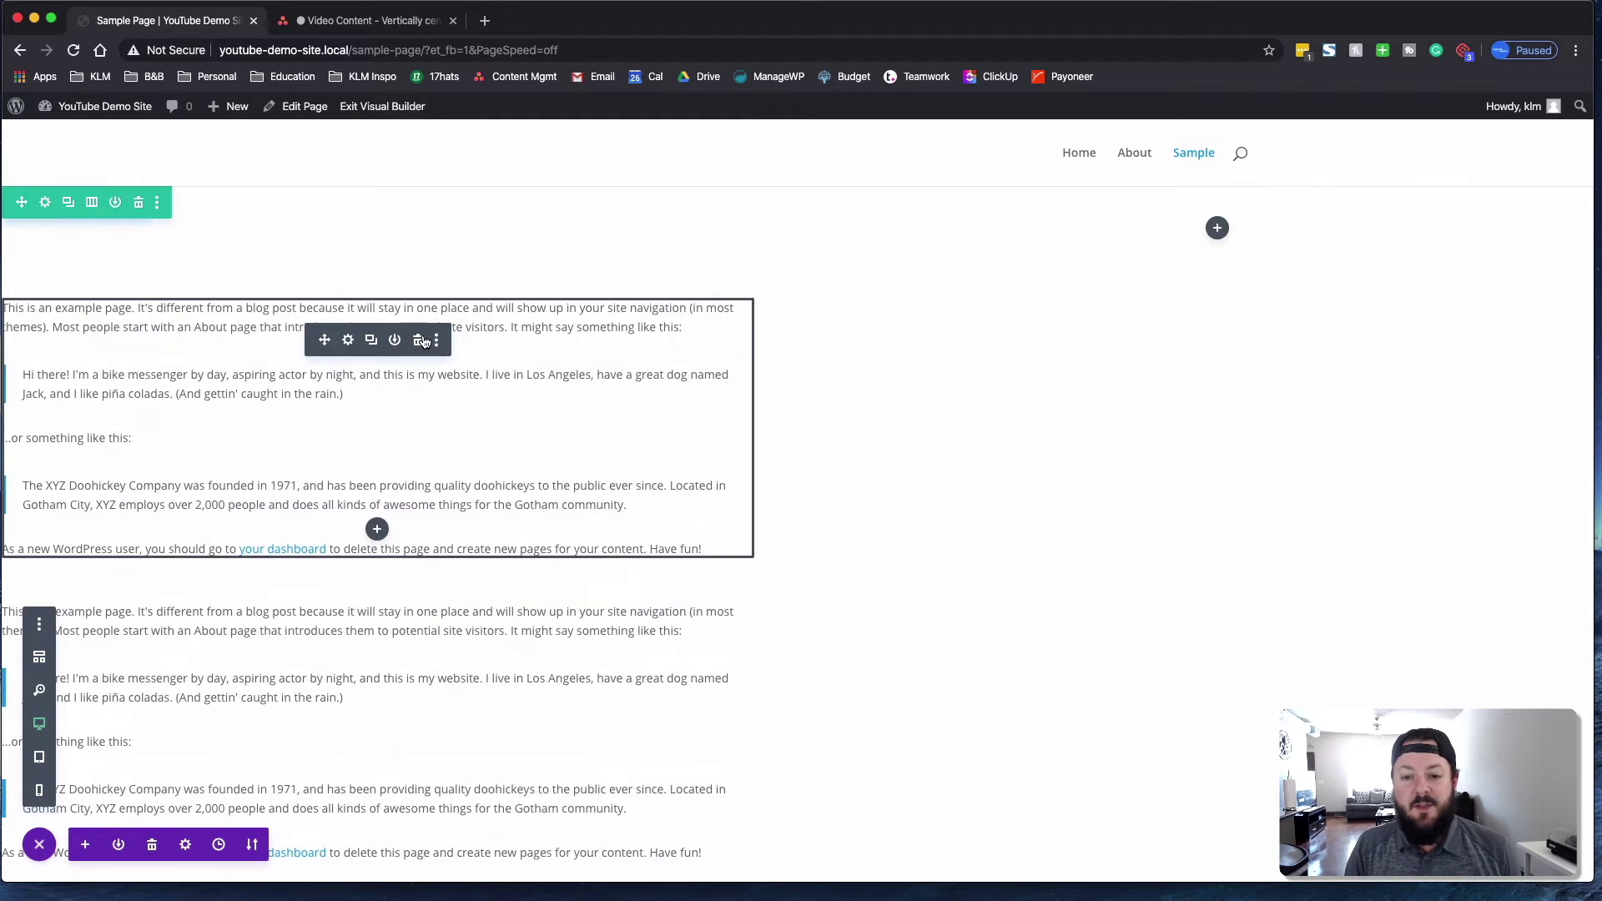
left_click(426, 342)
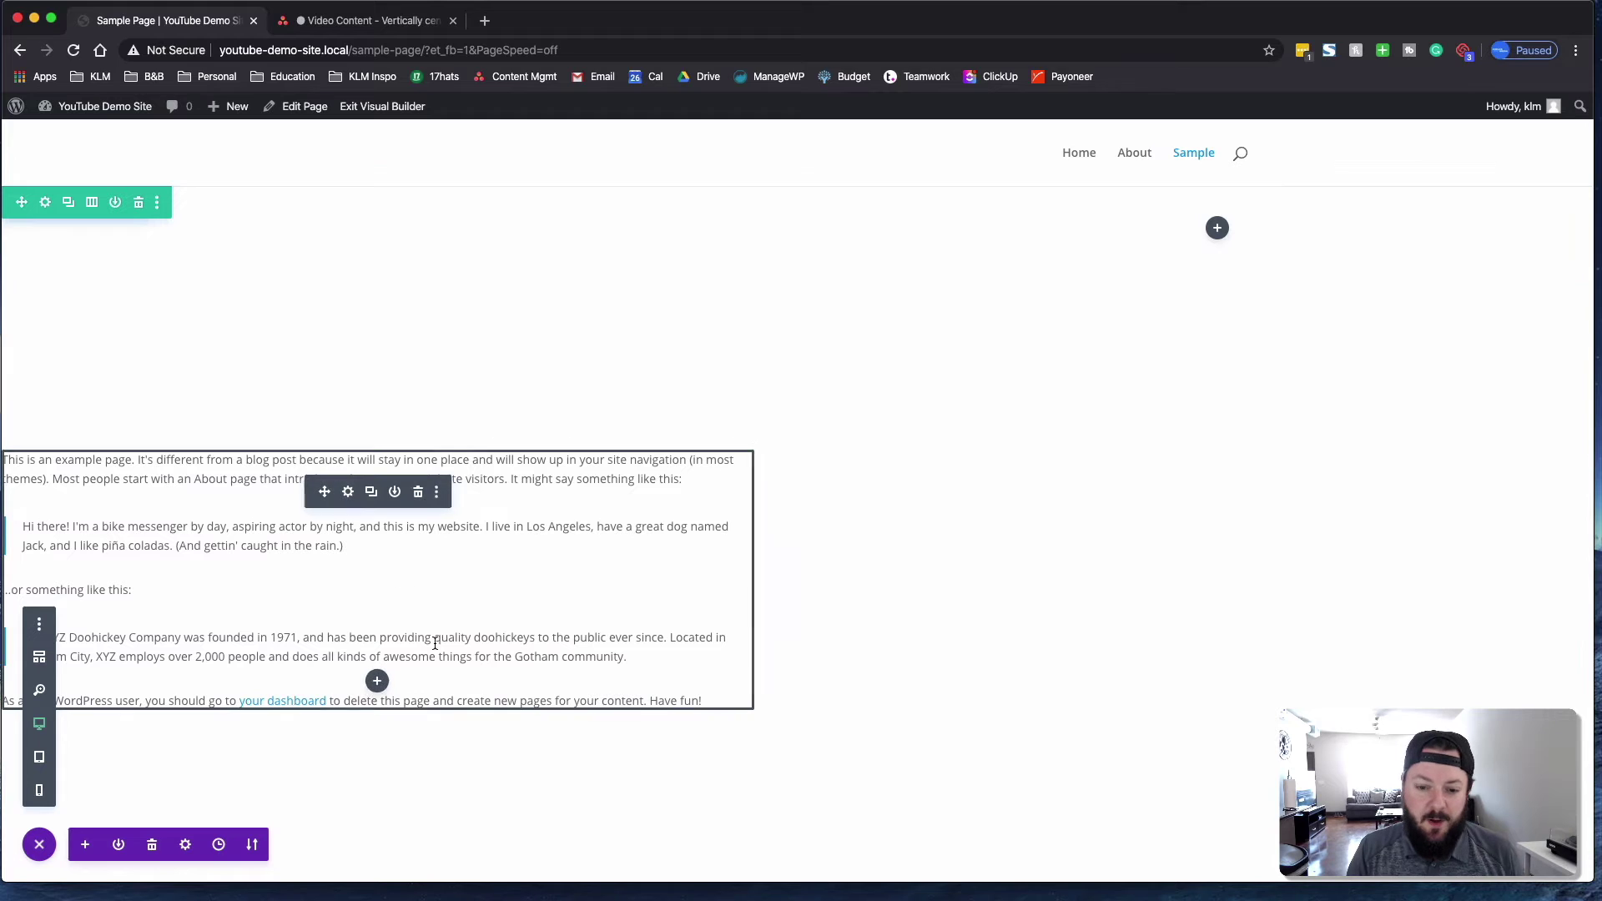
Add a test Image module below the text, then close its settings and delete it
left_click(377, 682)
type("image")
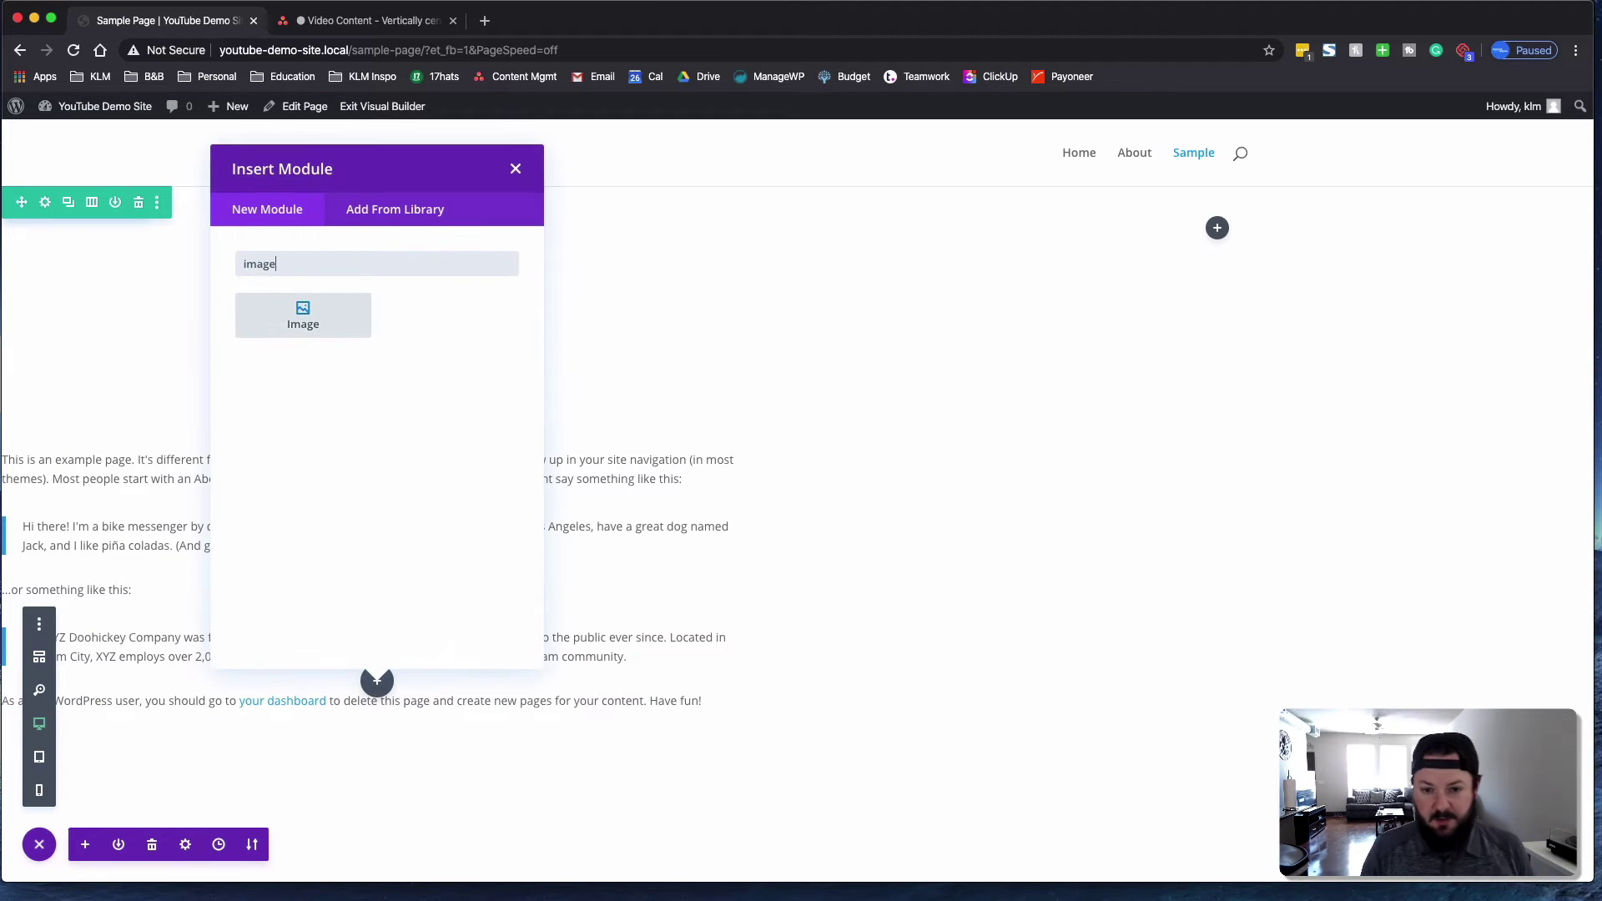
left_click(309, 321)
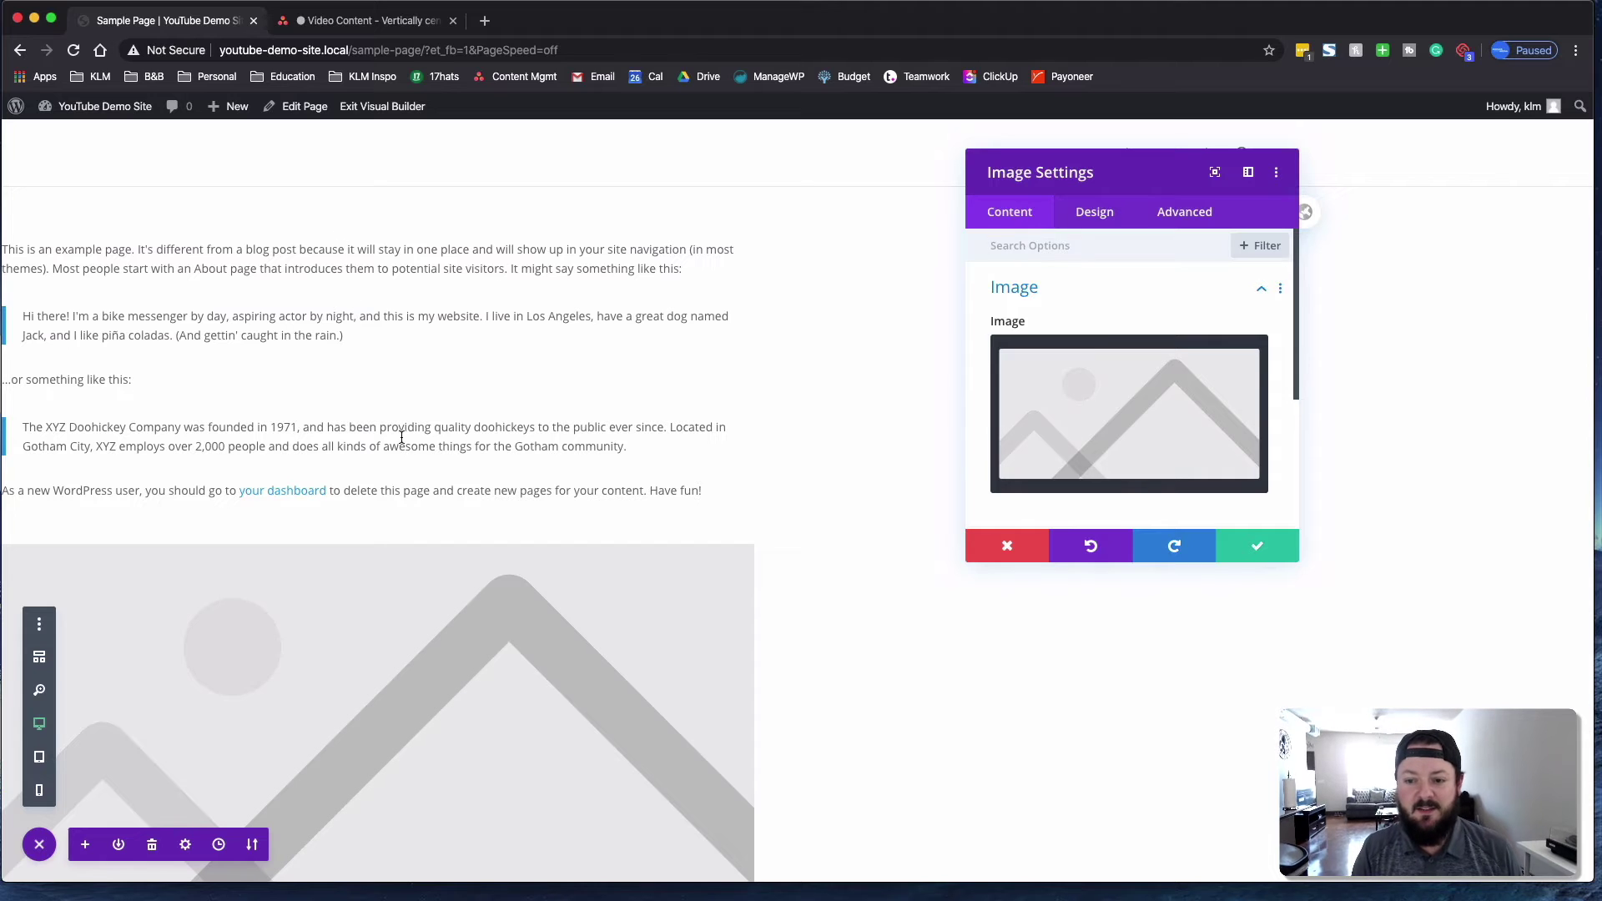
scroll(402, 437, "down", 3)
scroll(365, 415, "up", 3)
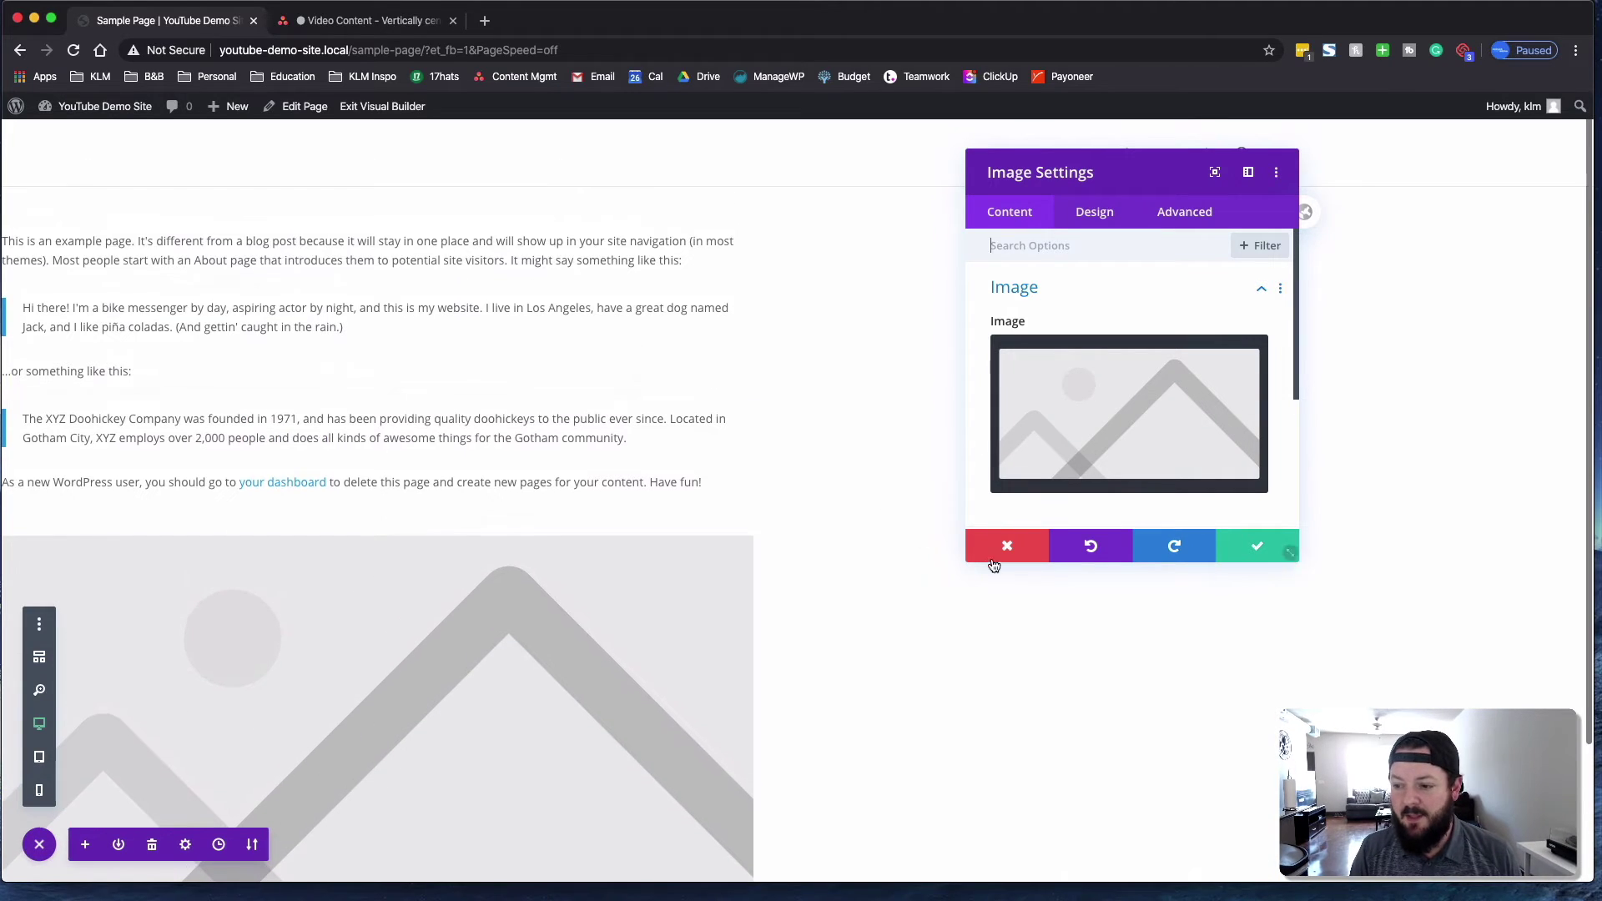
left_click(998, 554)
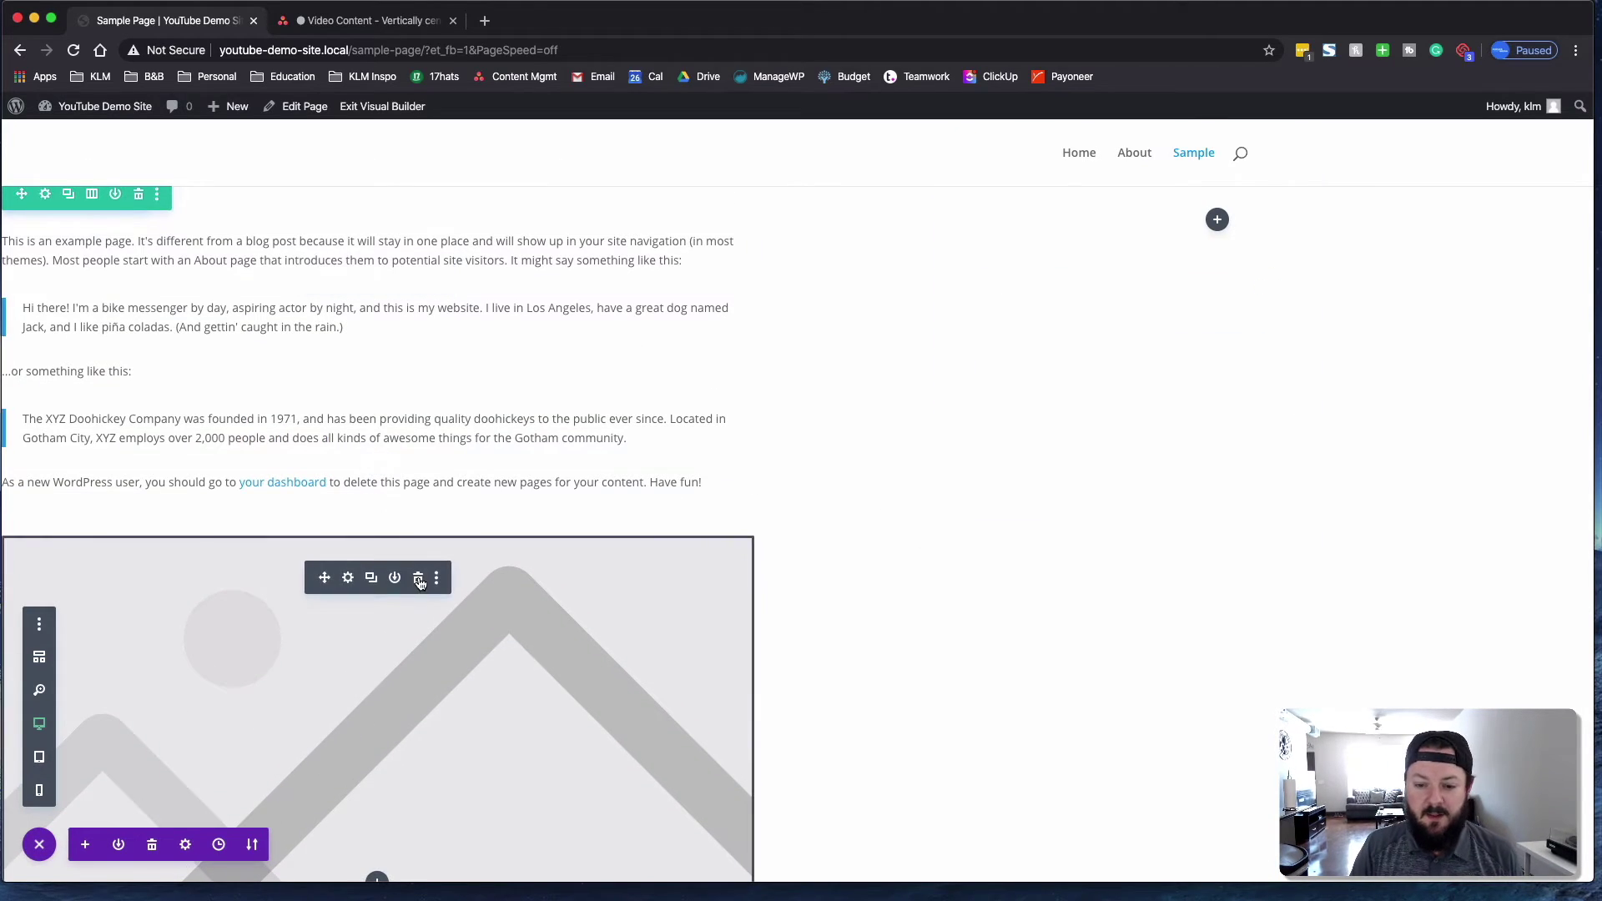
left_click(420, 582)
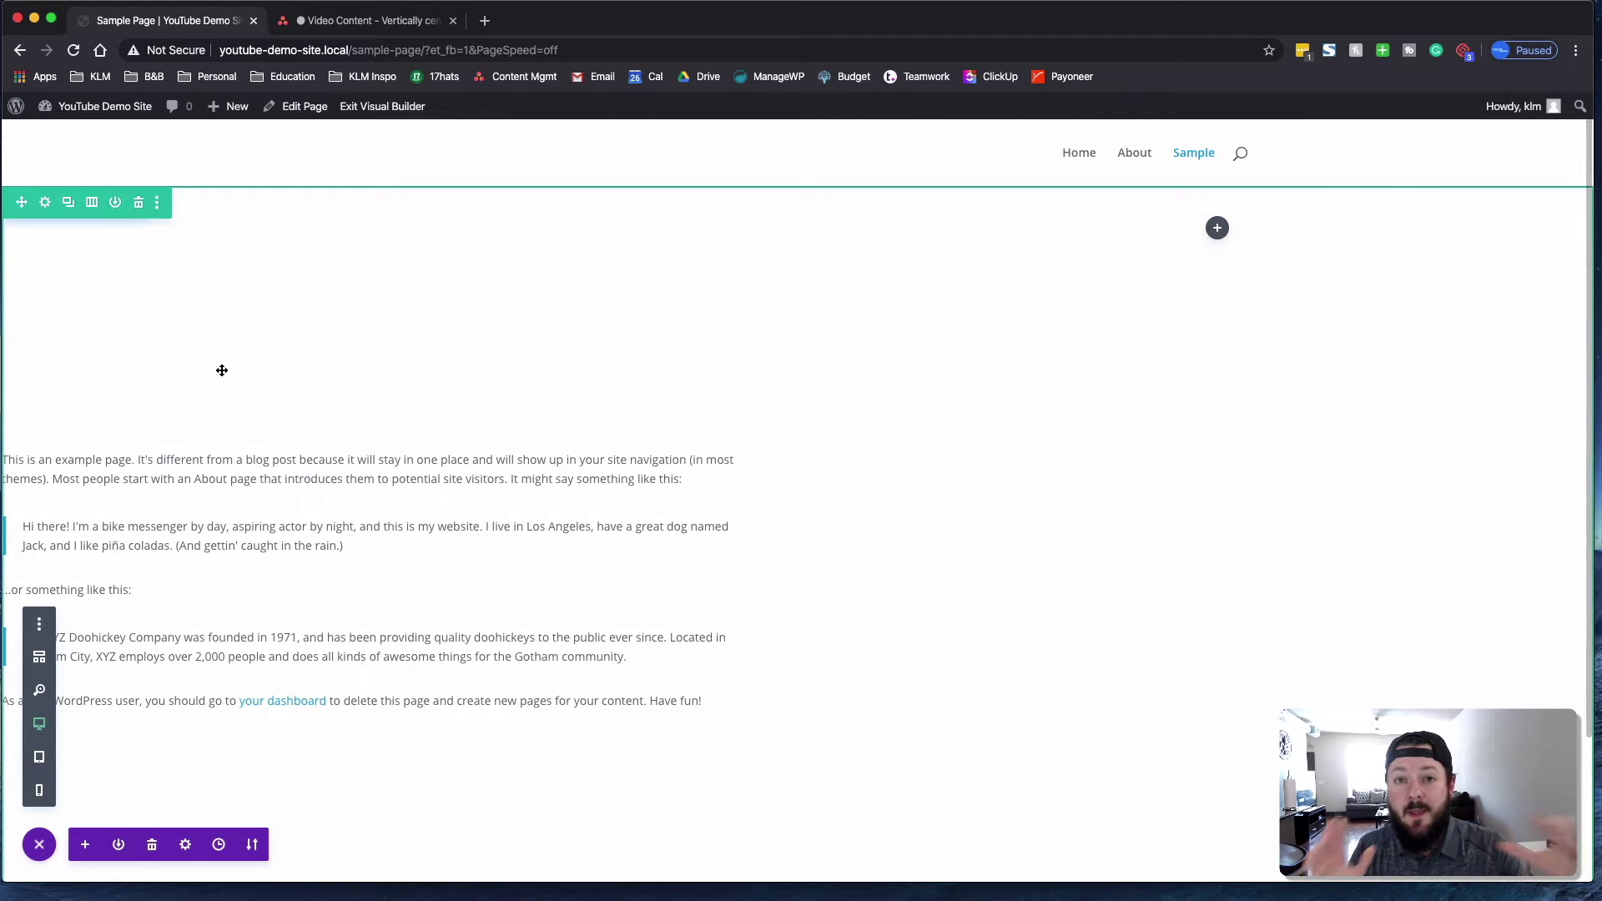
Give the first column linked left and right padding of 2% and save it
left_click(46, 202)
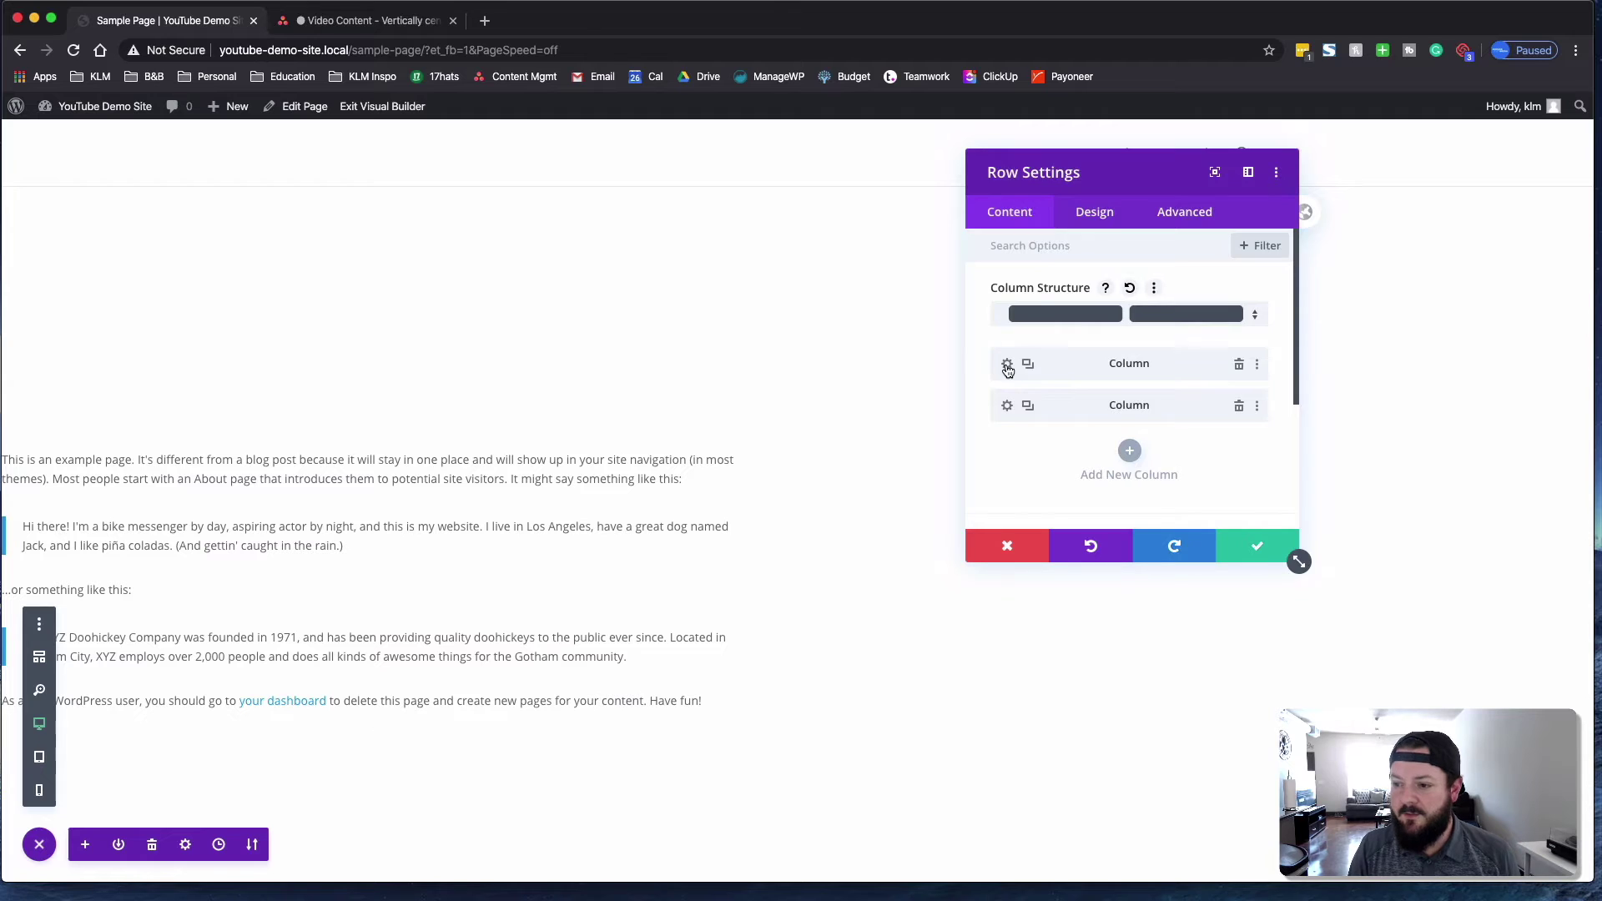
left_click(1007, 364)
left_click(1093, 212)
left_click(1107, 292)
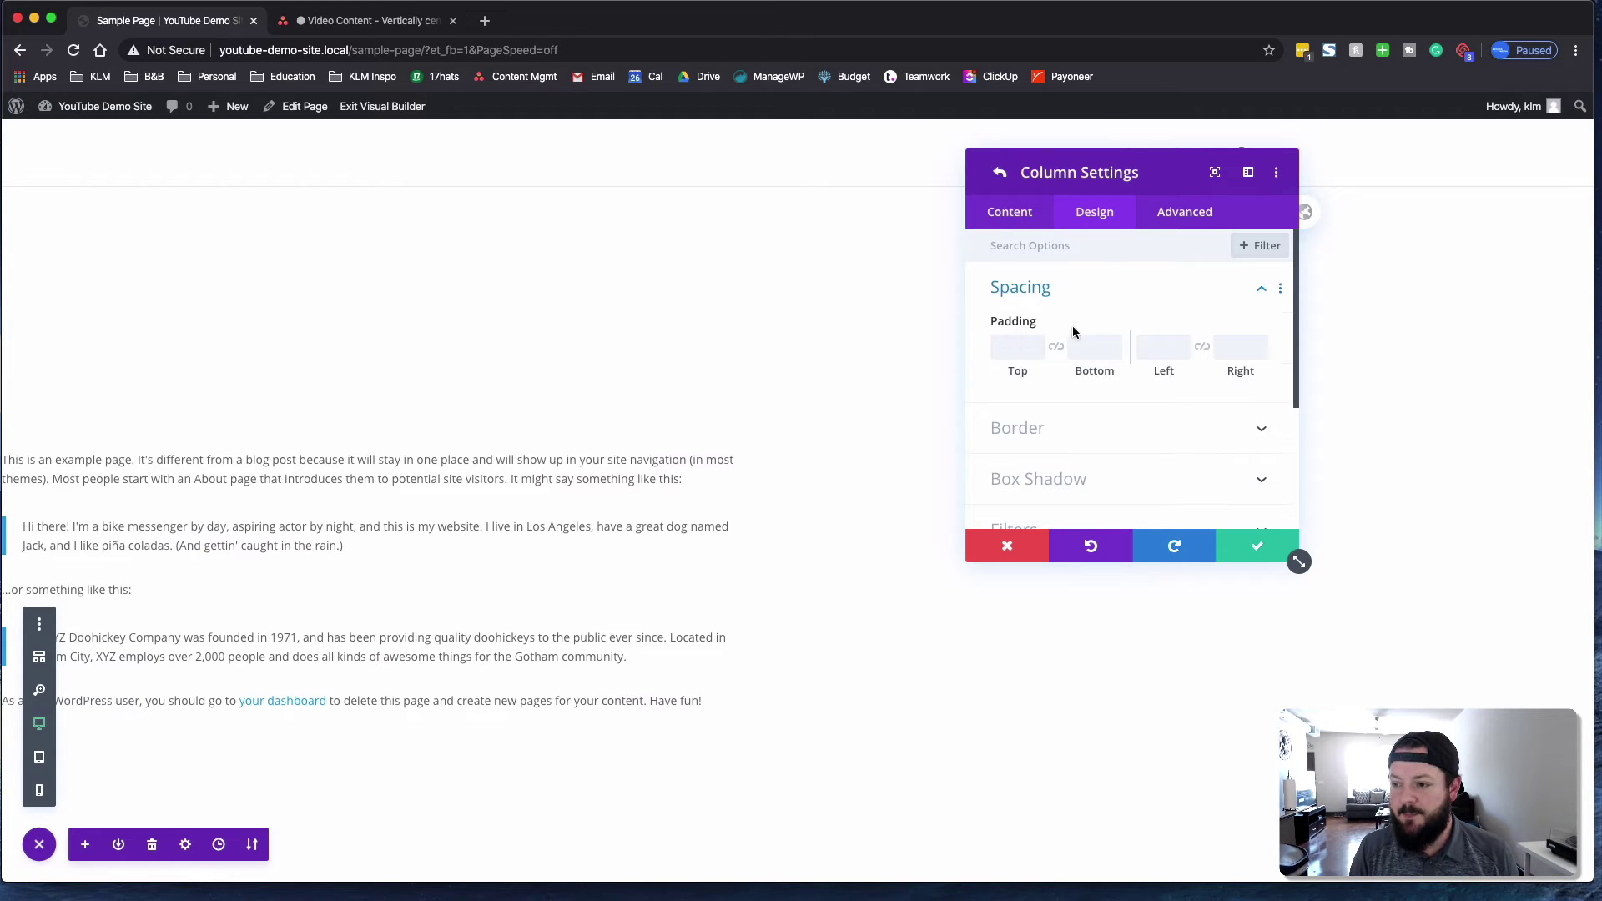
left_click(1202, 348)
left_click(1164, 350)
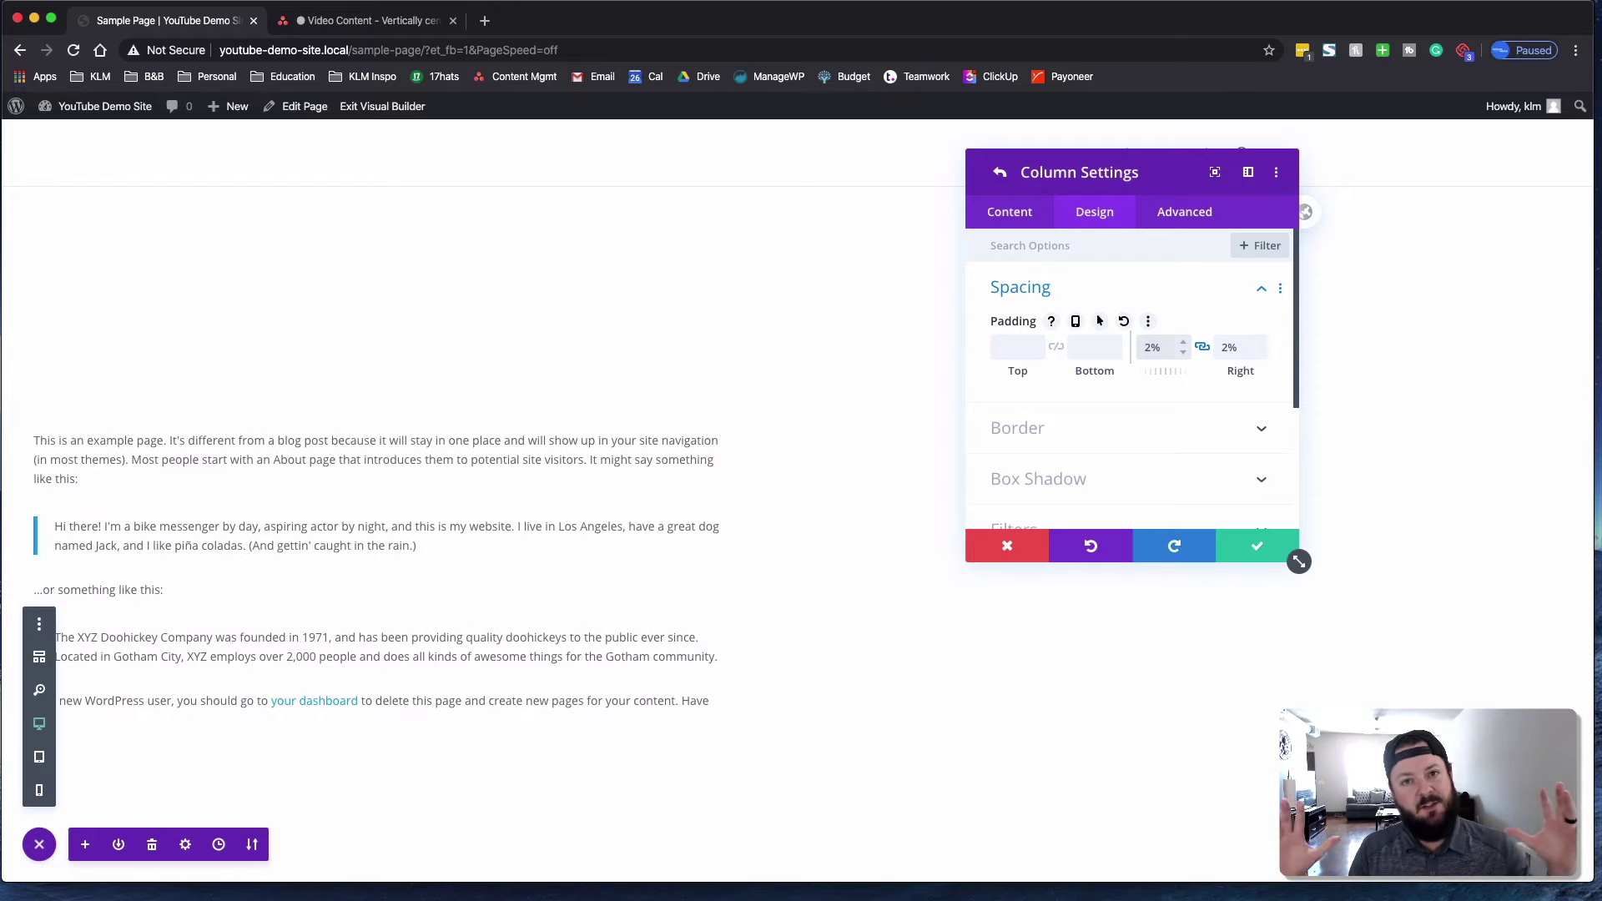
scroll(1100, 322, "down", 2)
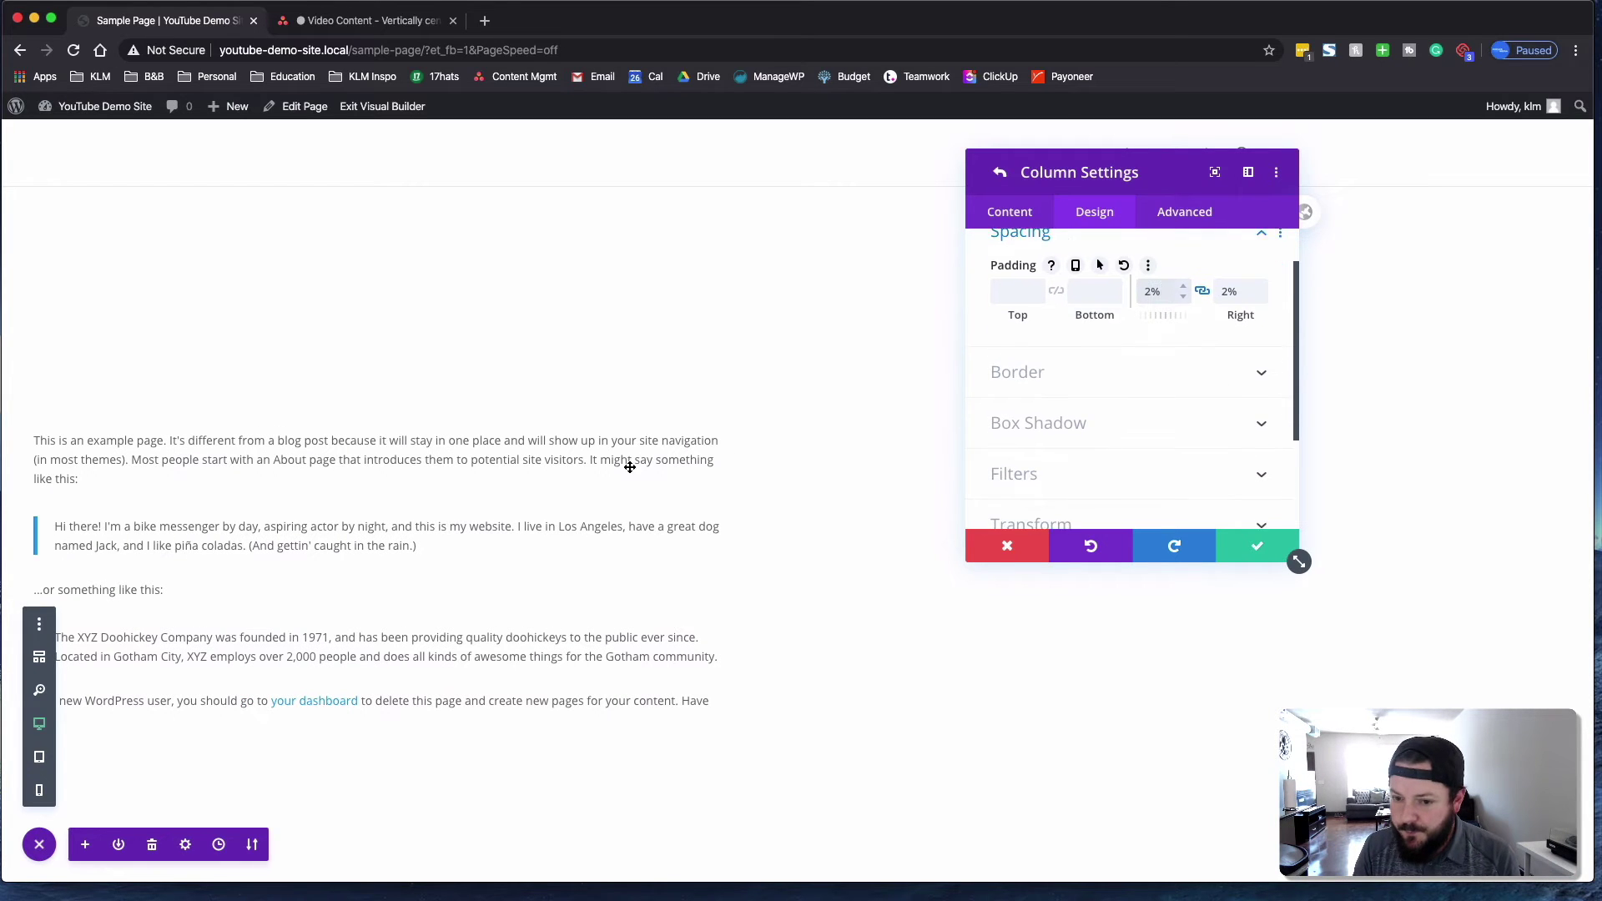
left_click(1293, 557)
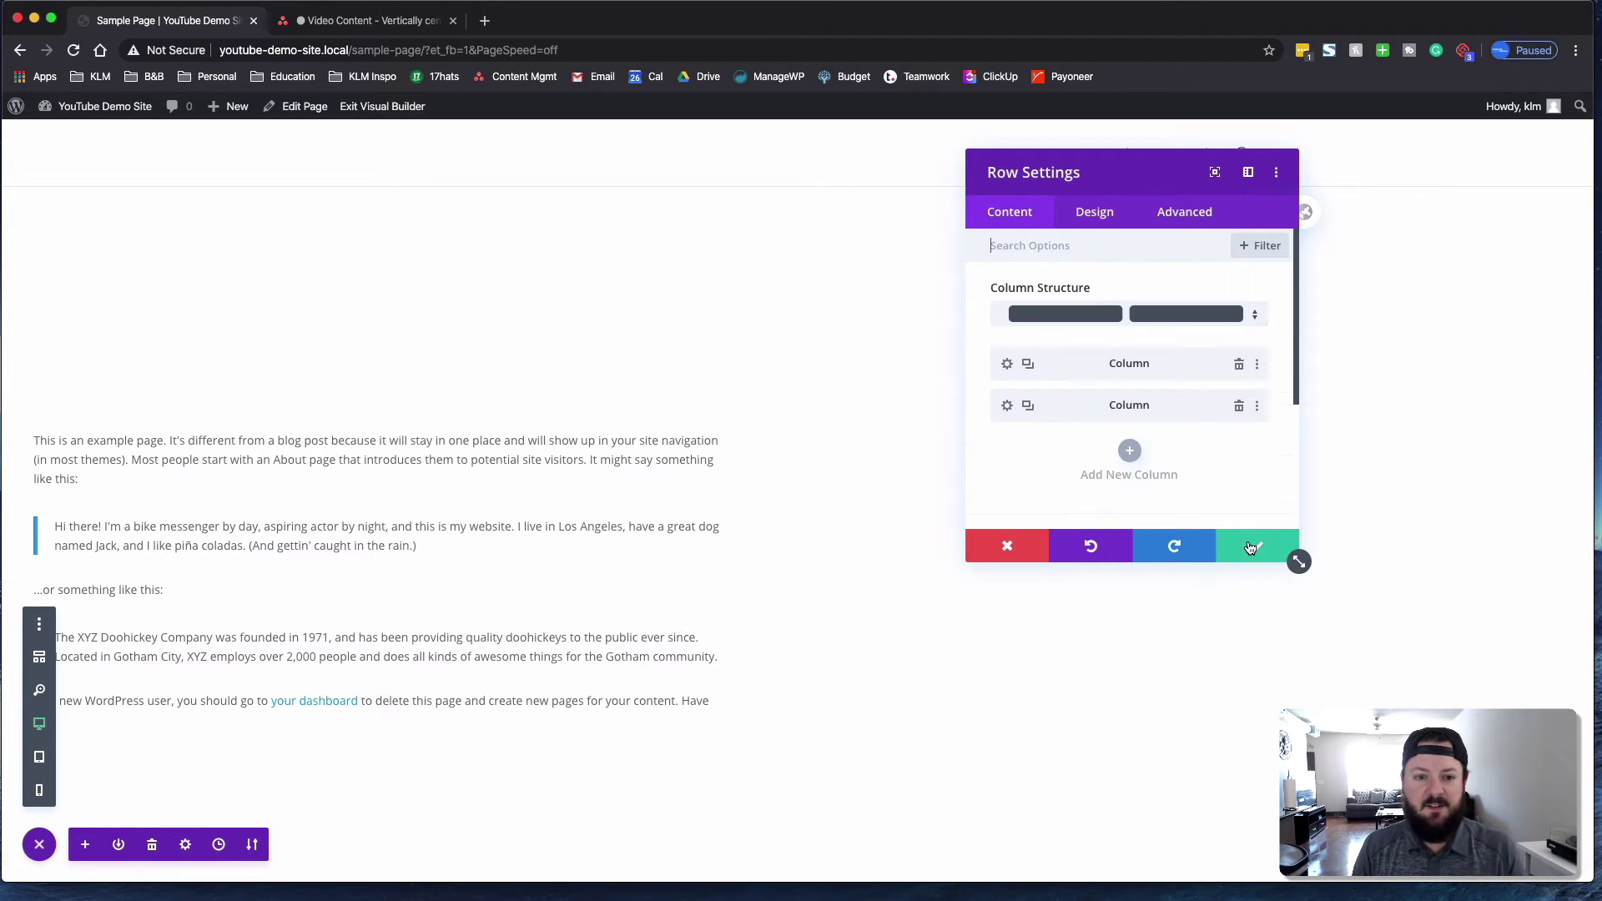
Set the Gaming photo from the Media Library as the second column's background image and save
left_click(1293, 557)
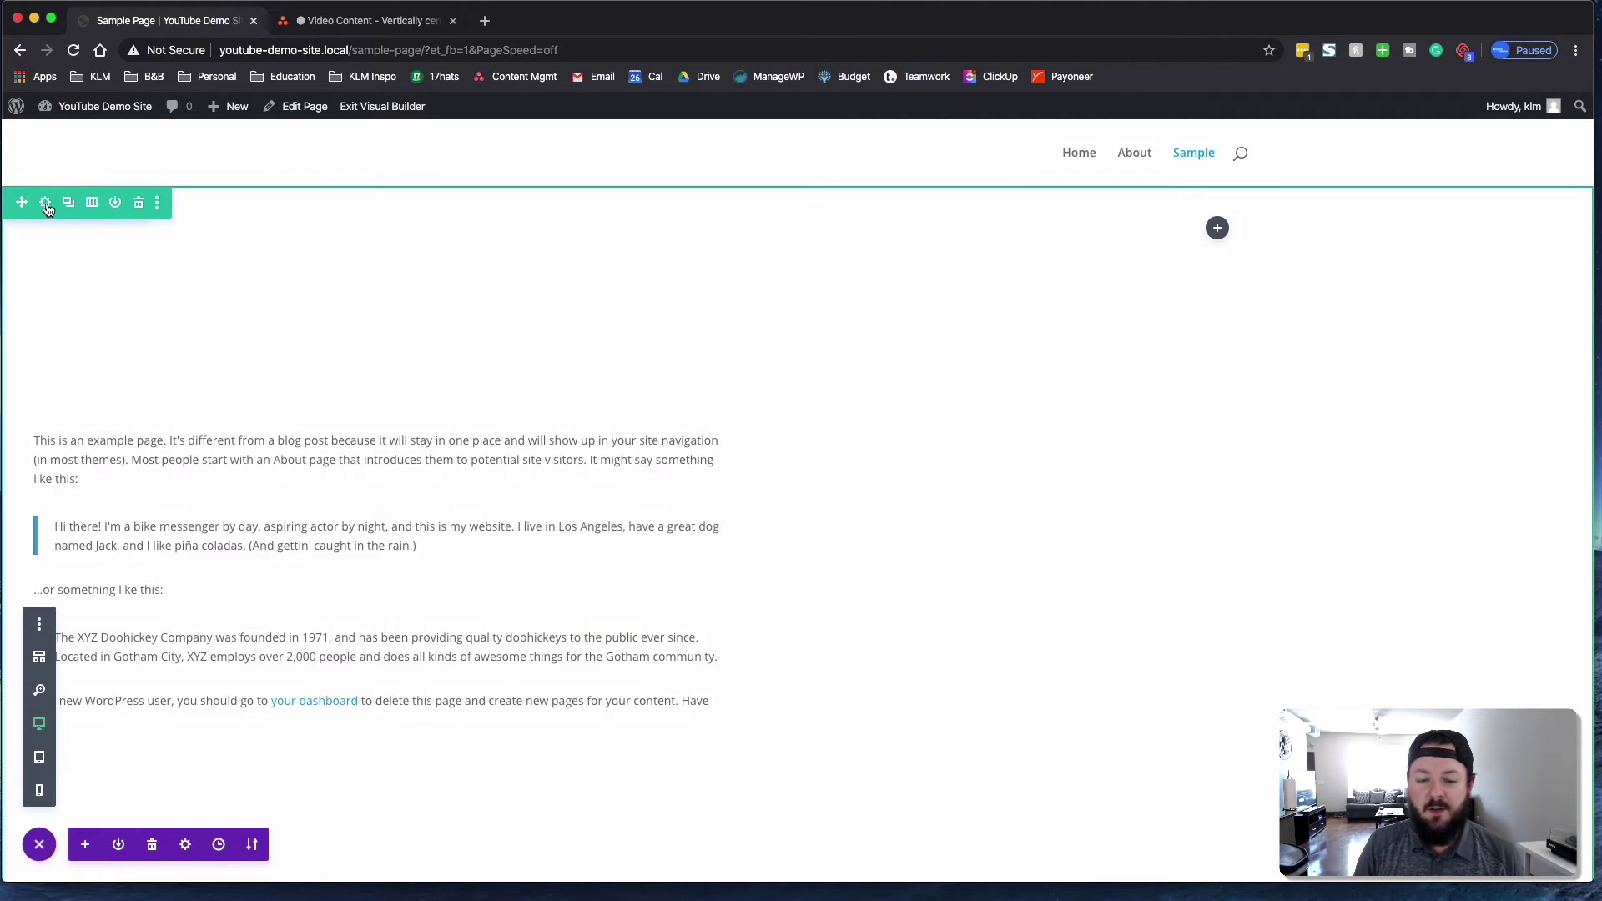
left_click(46, 204)
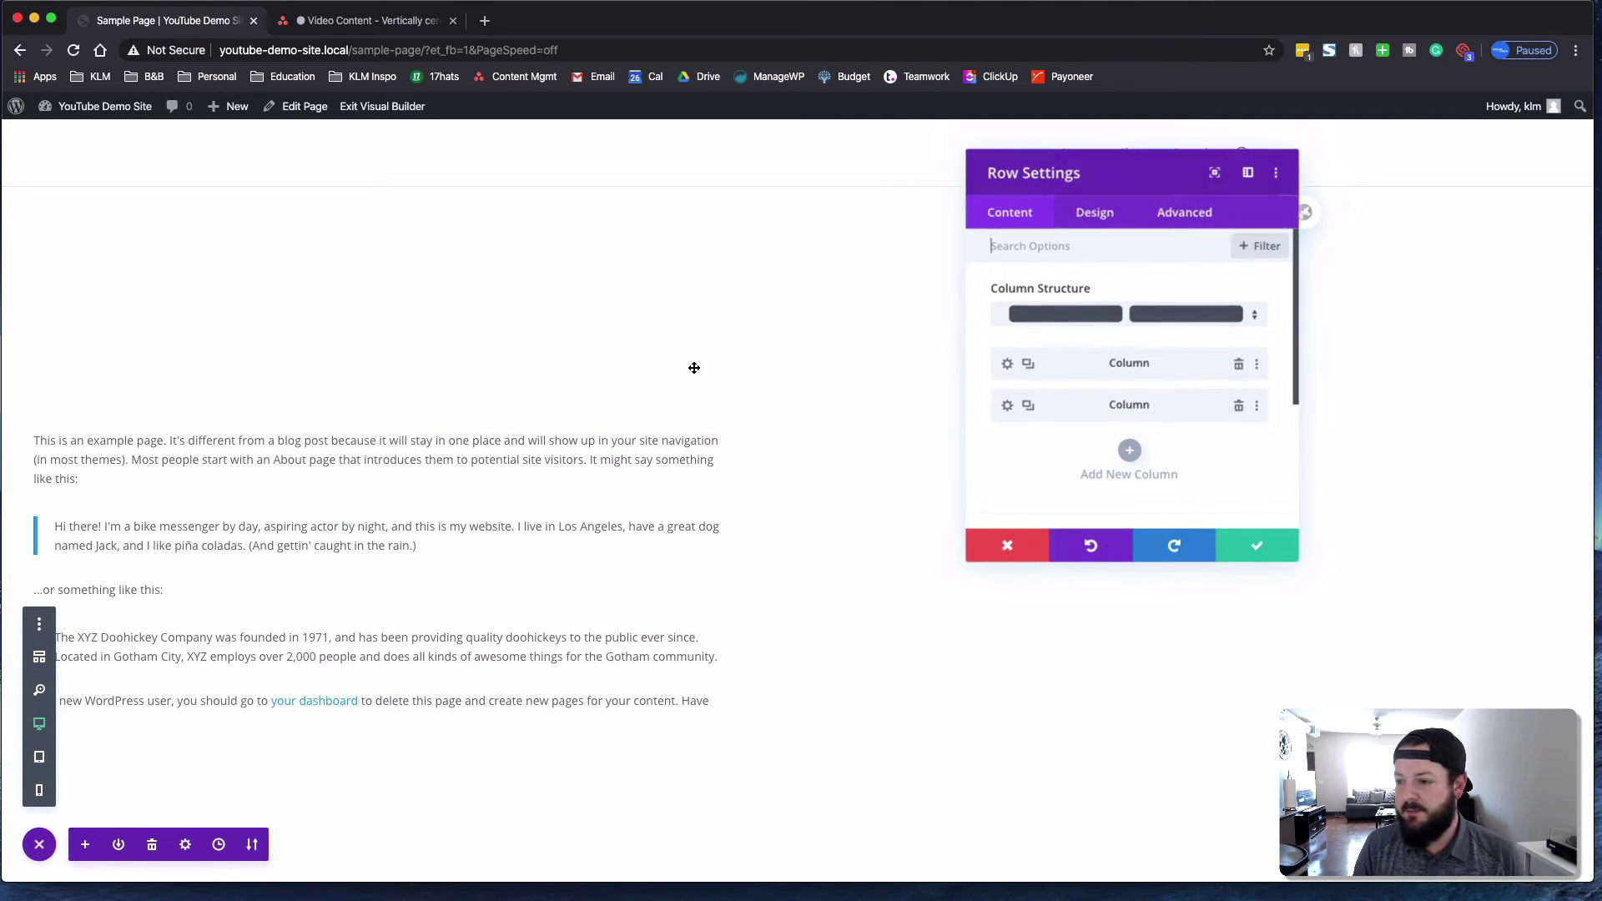
left_click(1007, 405)
left_click(1089, 483)
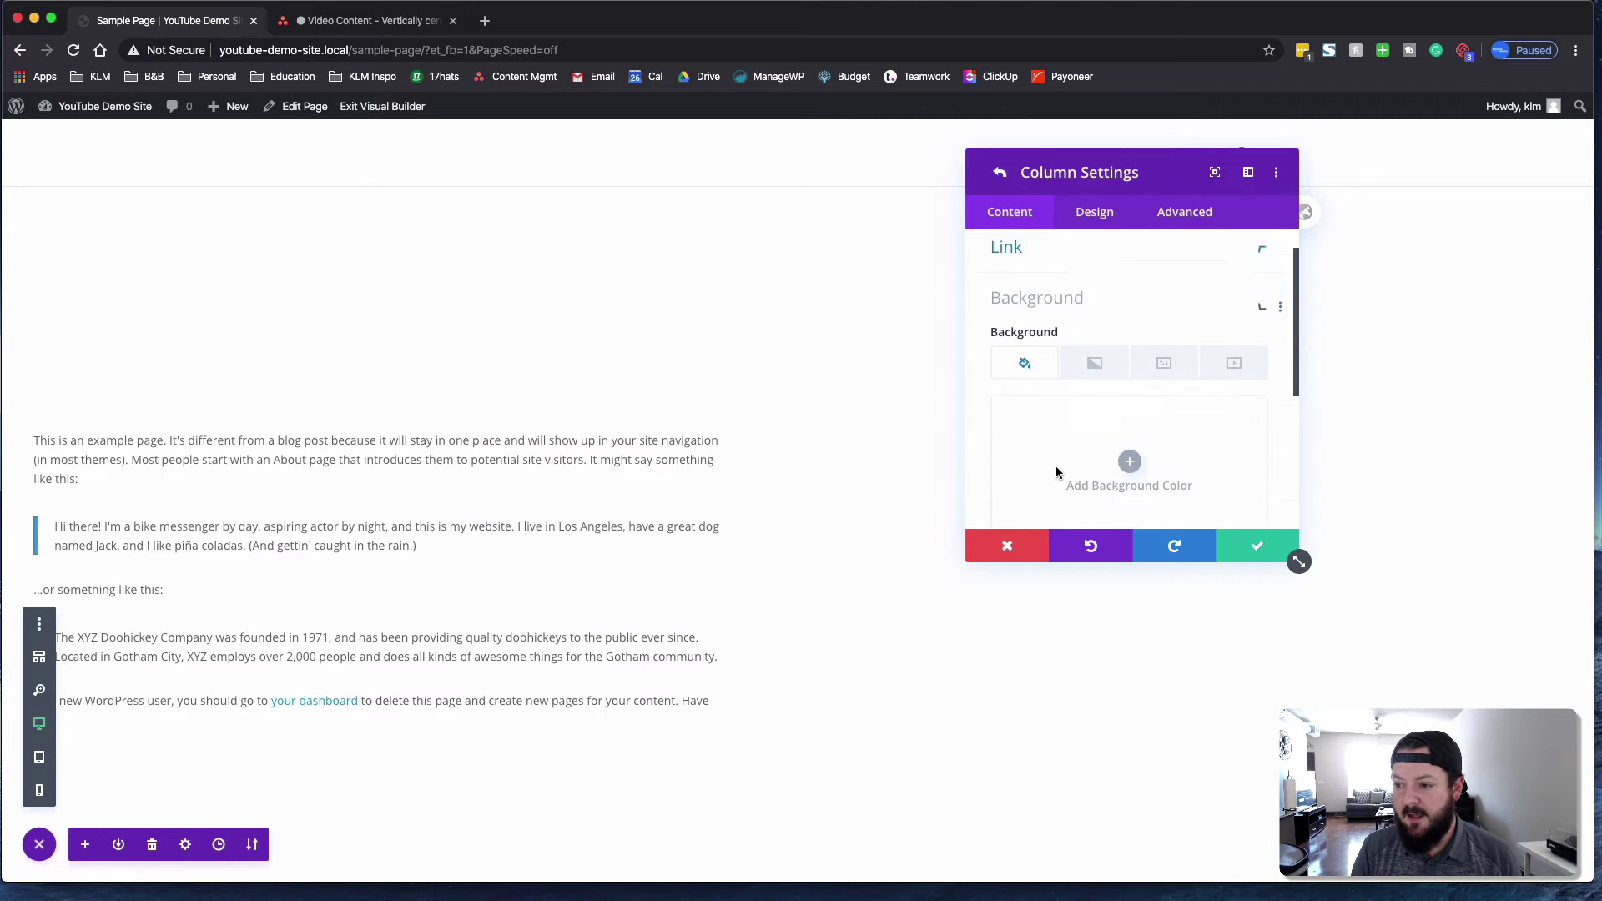
left_click(1129, 417)
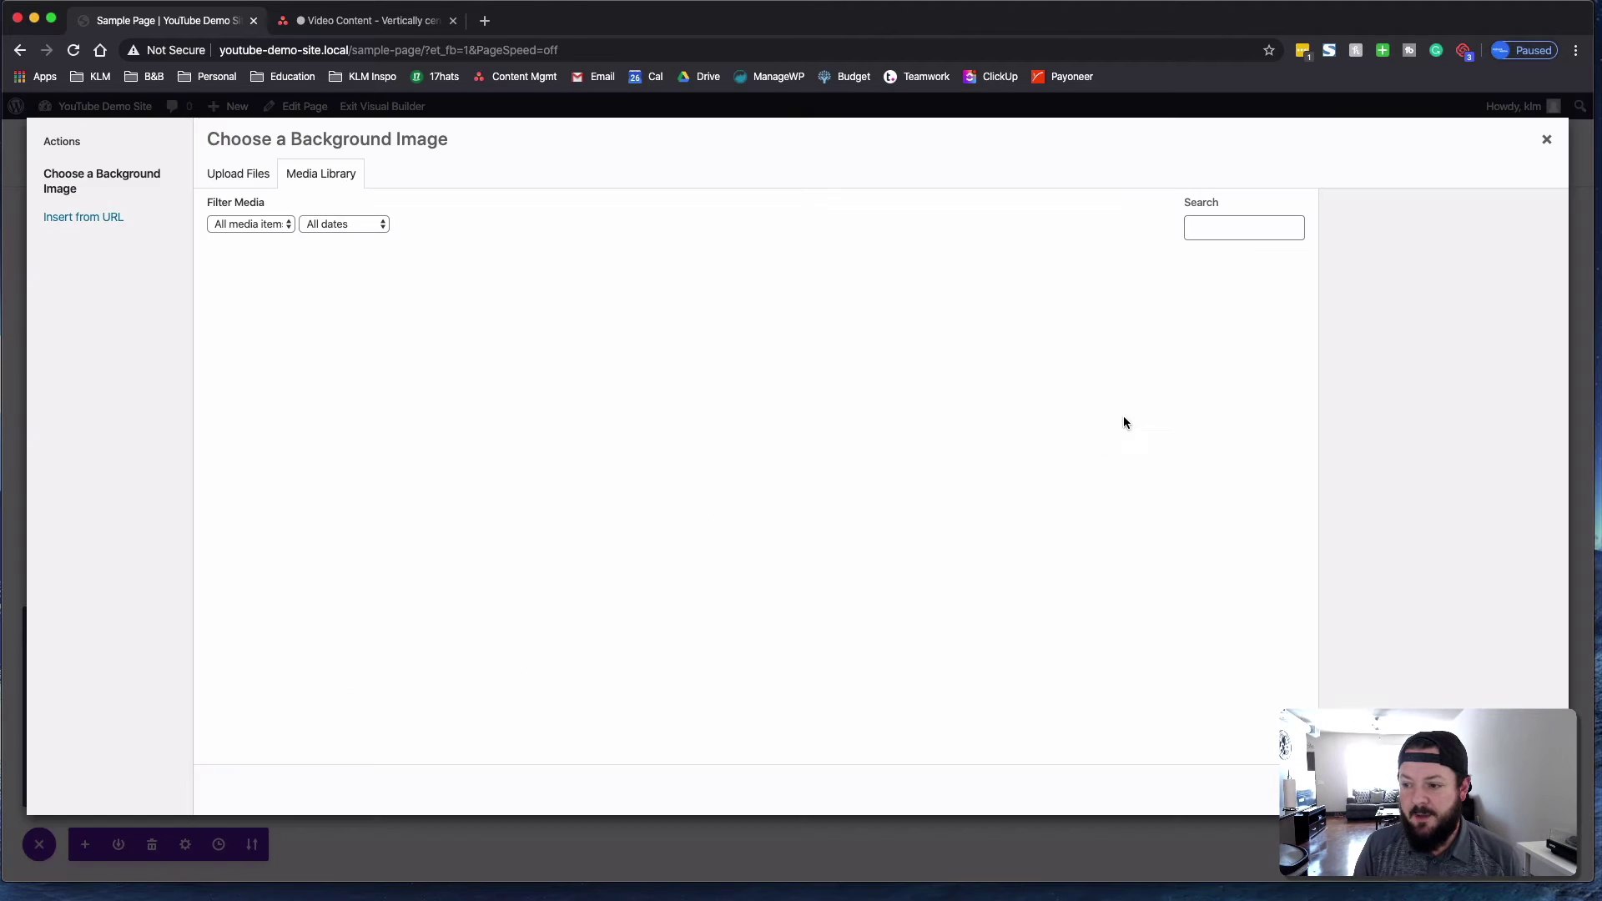
left_click(761, 311)
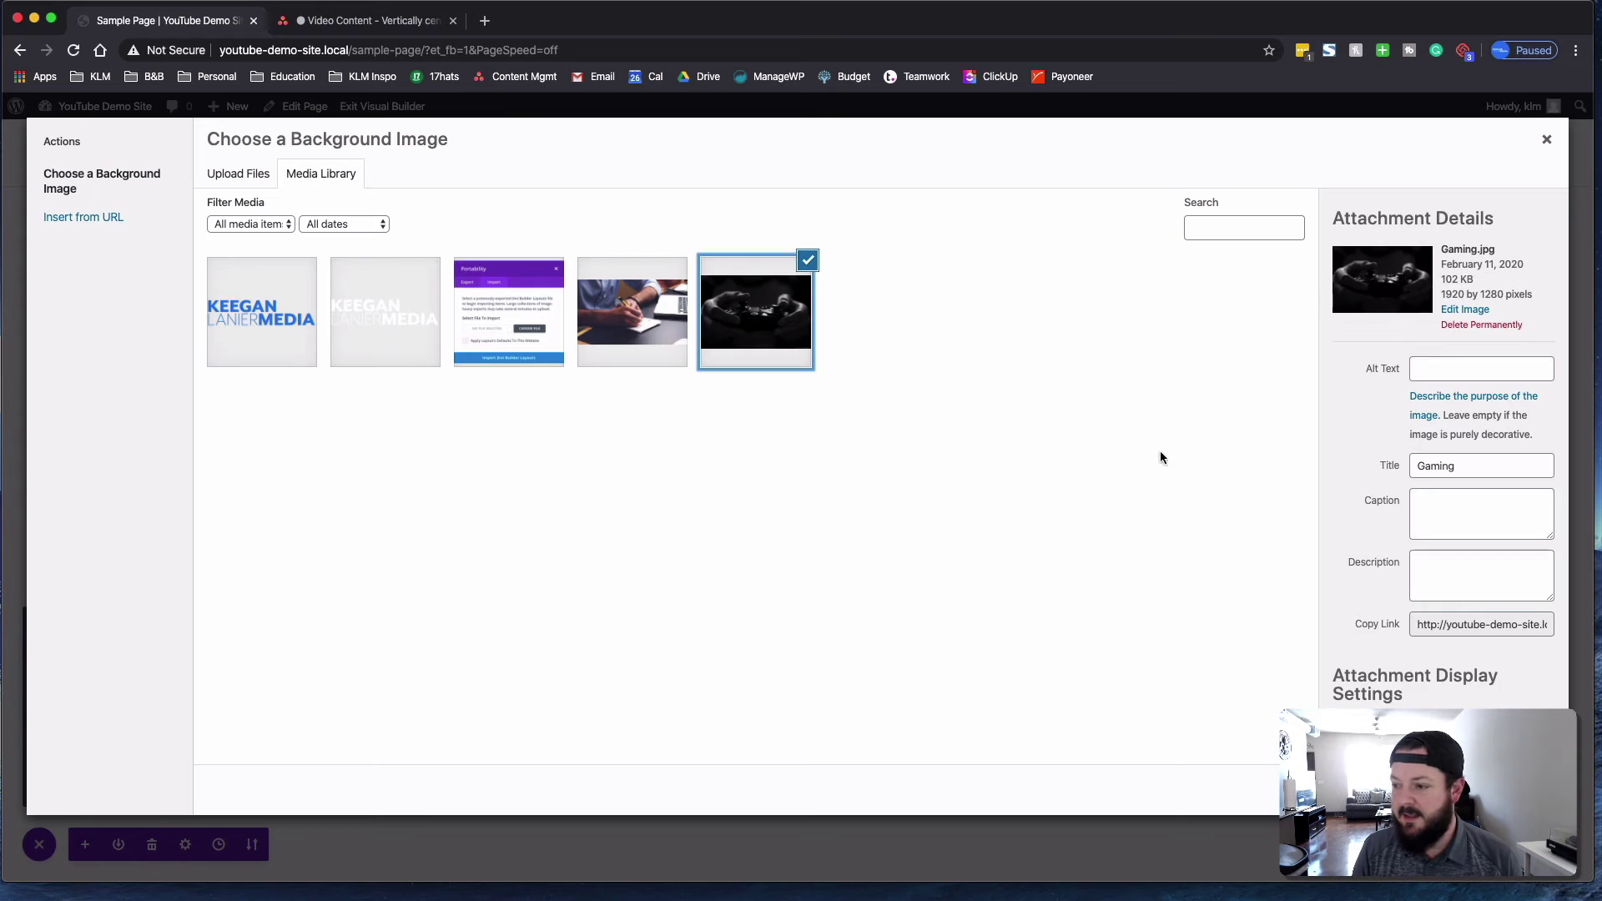
left_click(1494, 789)
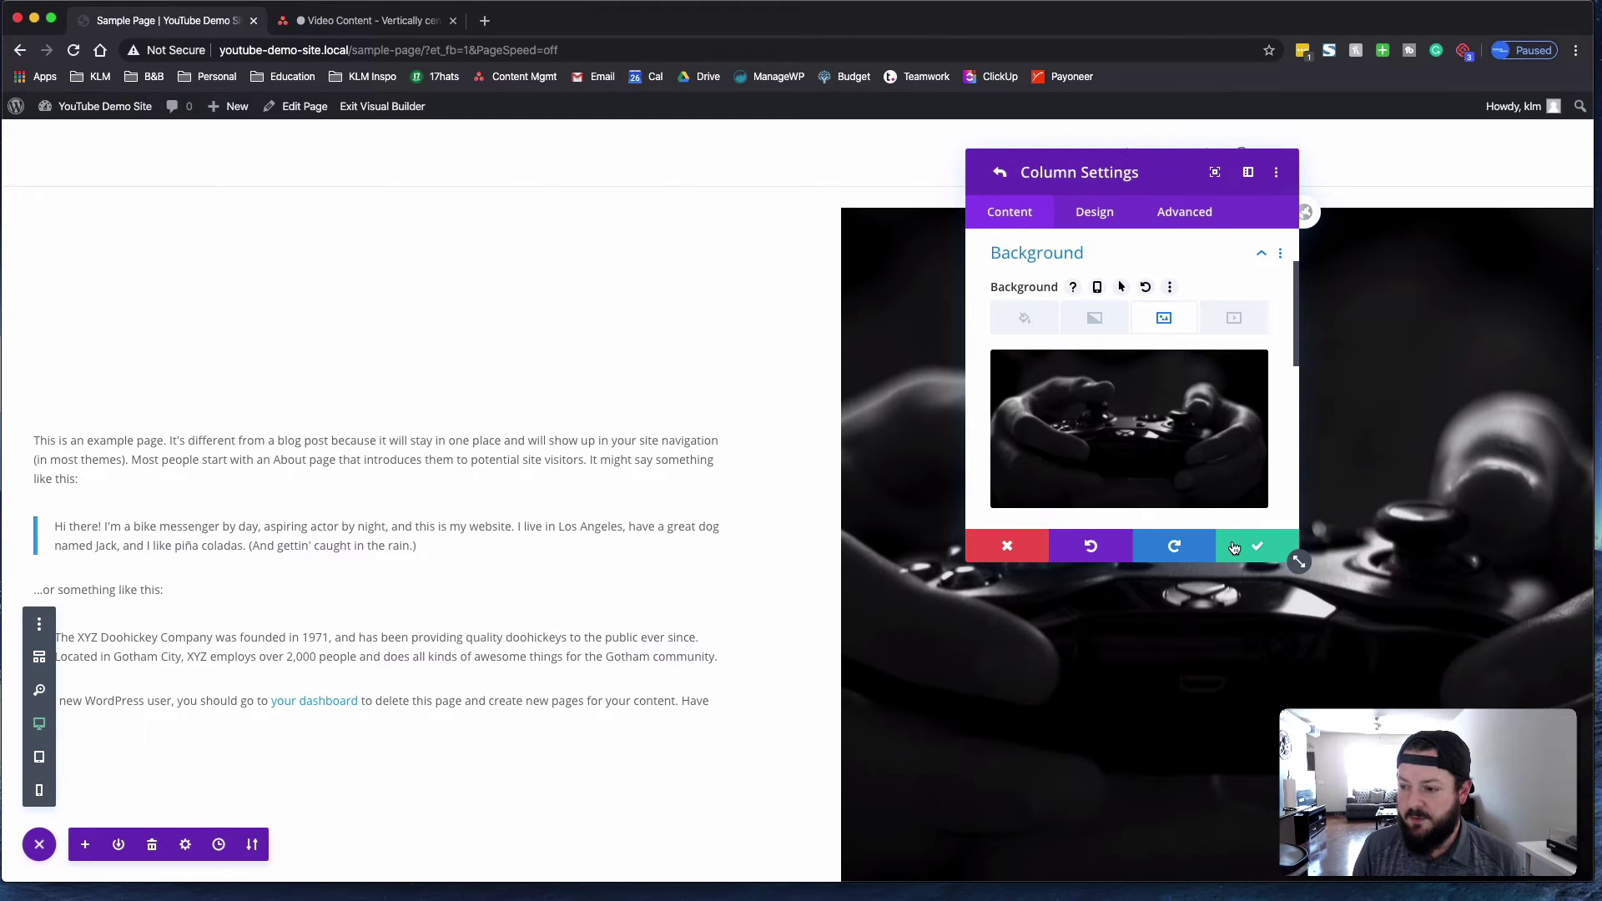
left_click(1235, 547)
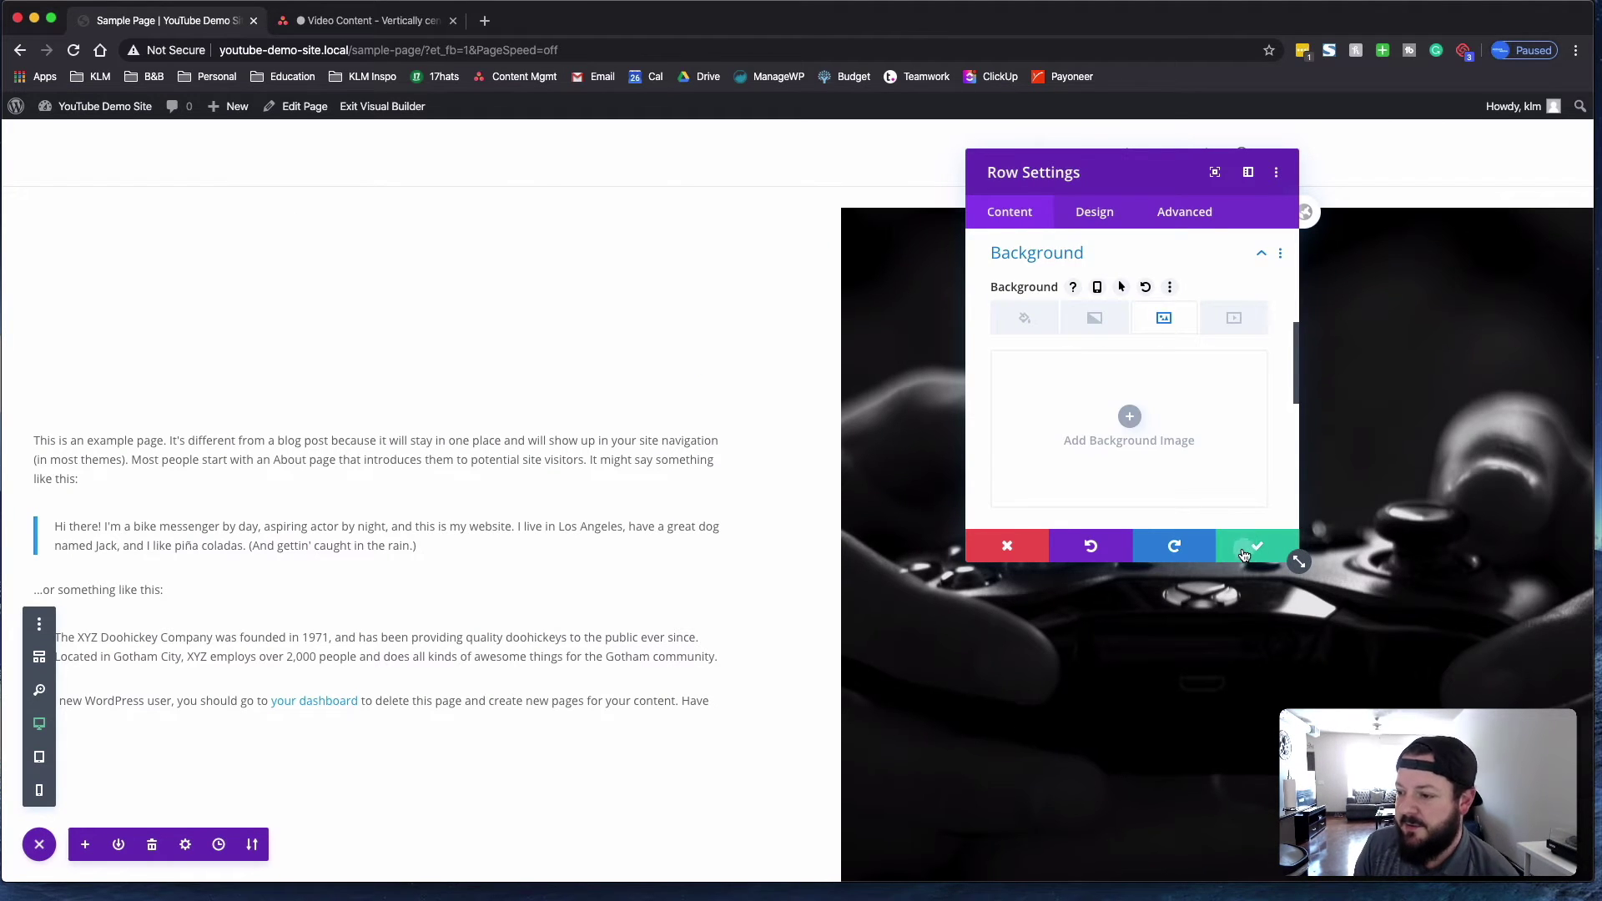
left_click(1244, 555)
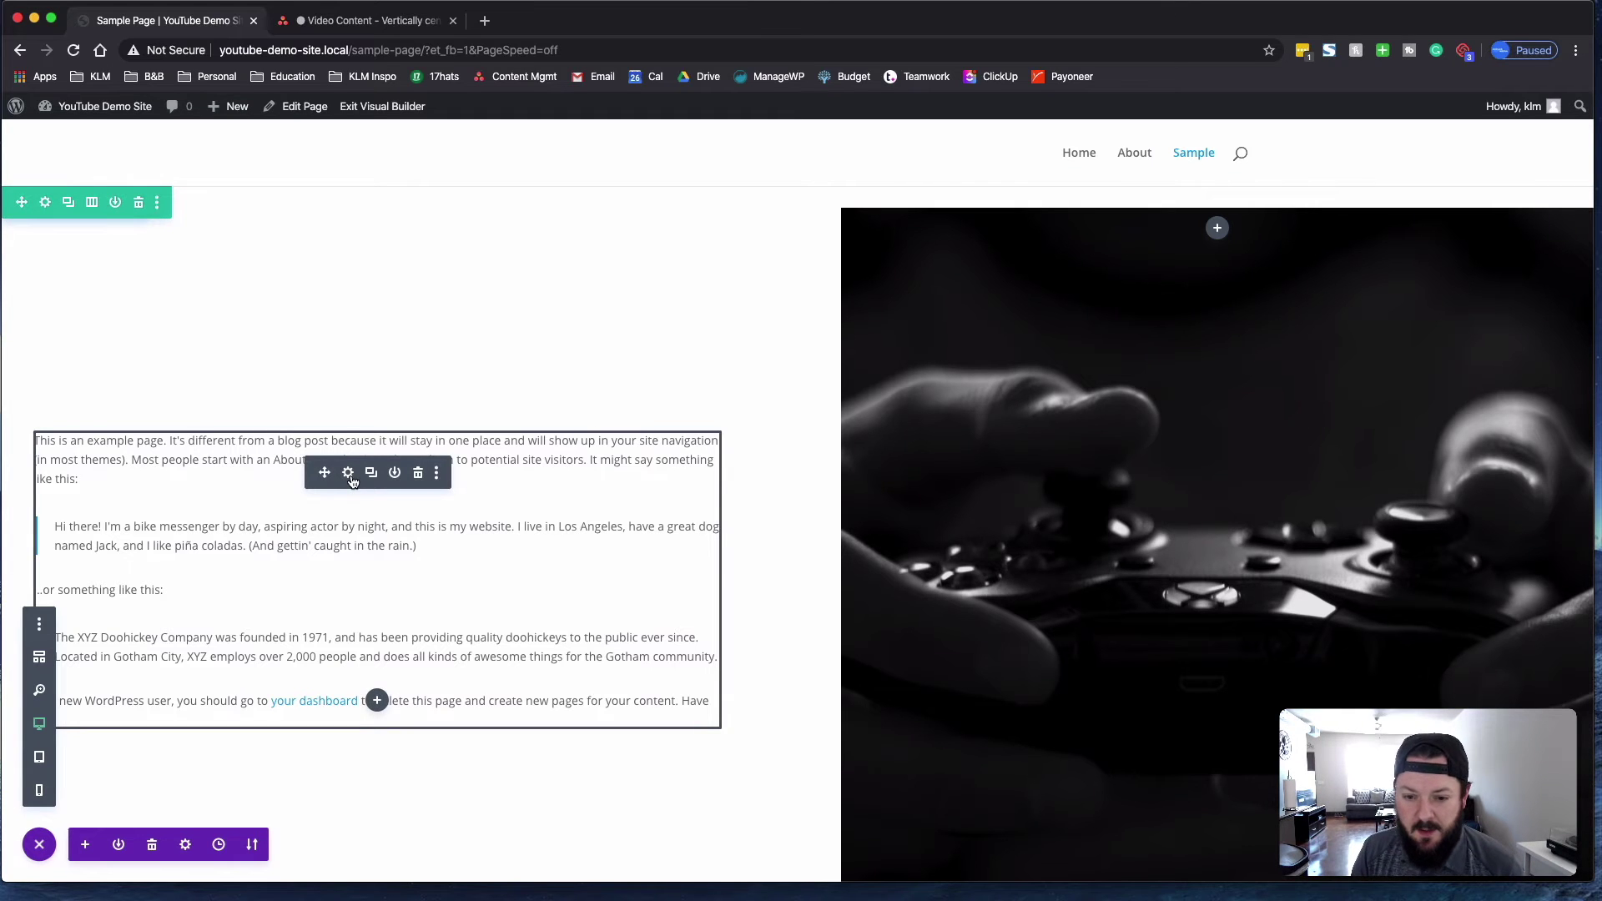
Replace the text module's sample body text with 'Divi Gaming', removing the blockquote formatting
left_click(349, 473)
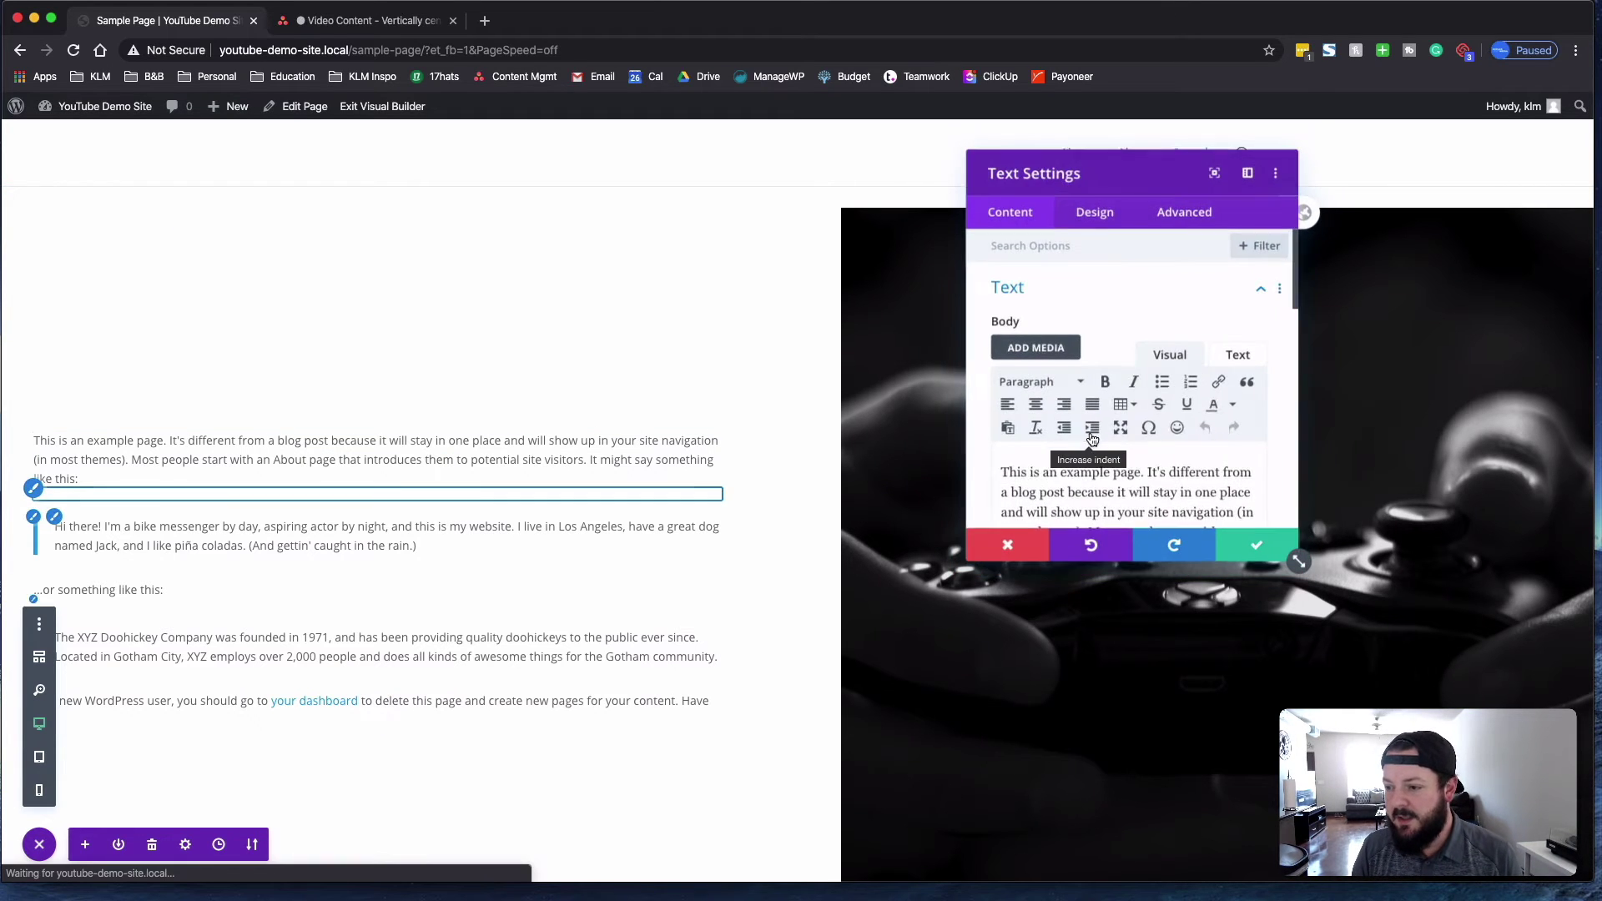
triple_click(1013, 492)
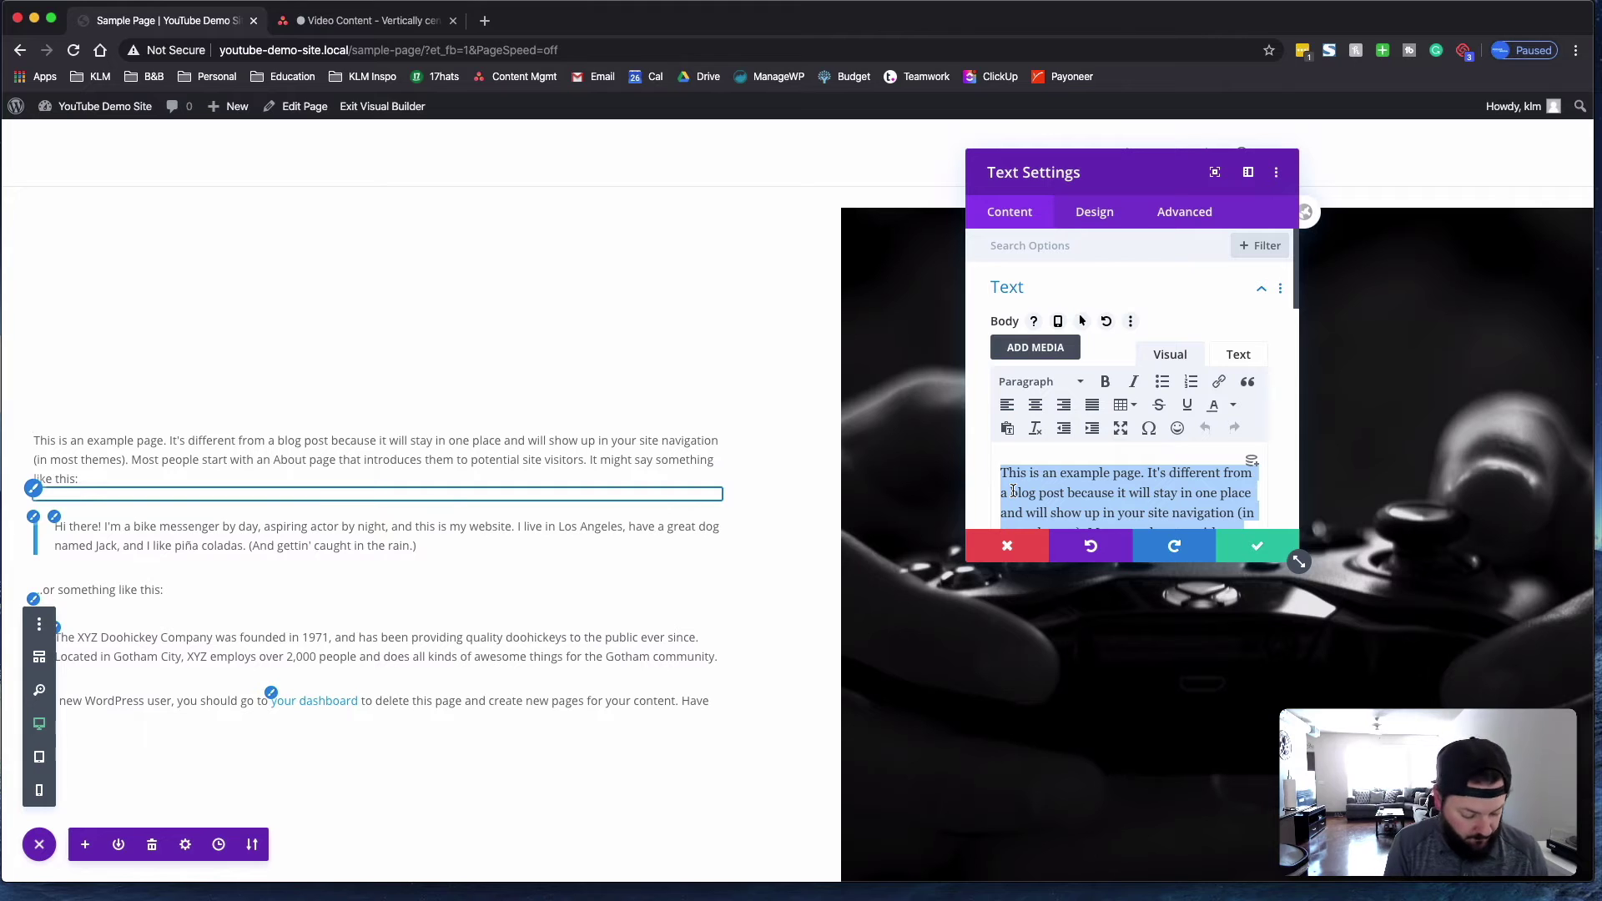
type("DIVI Hi there! I'm a bike")
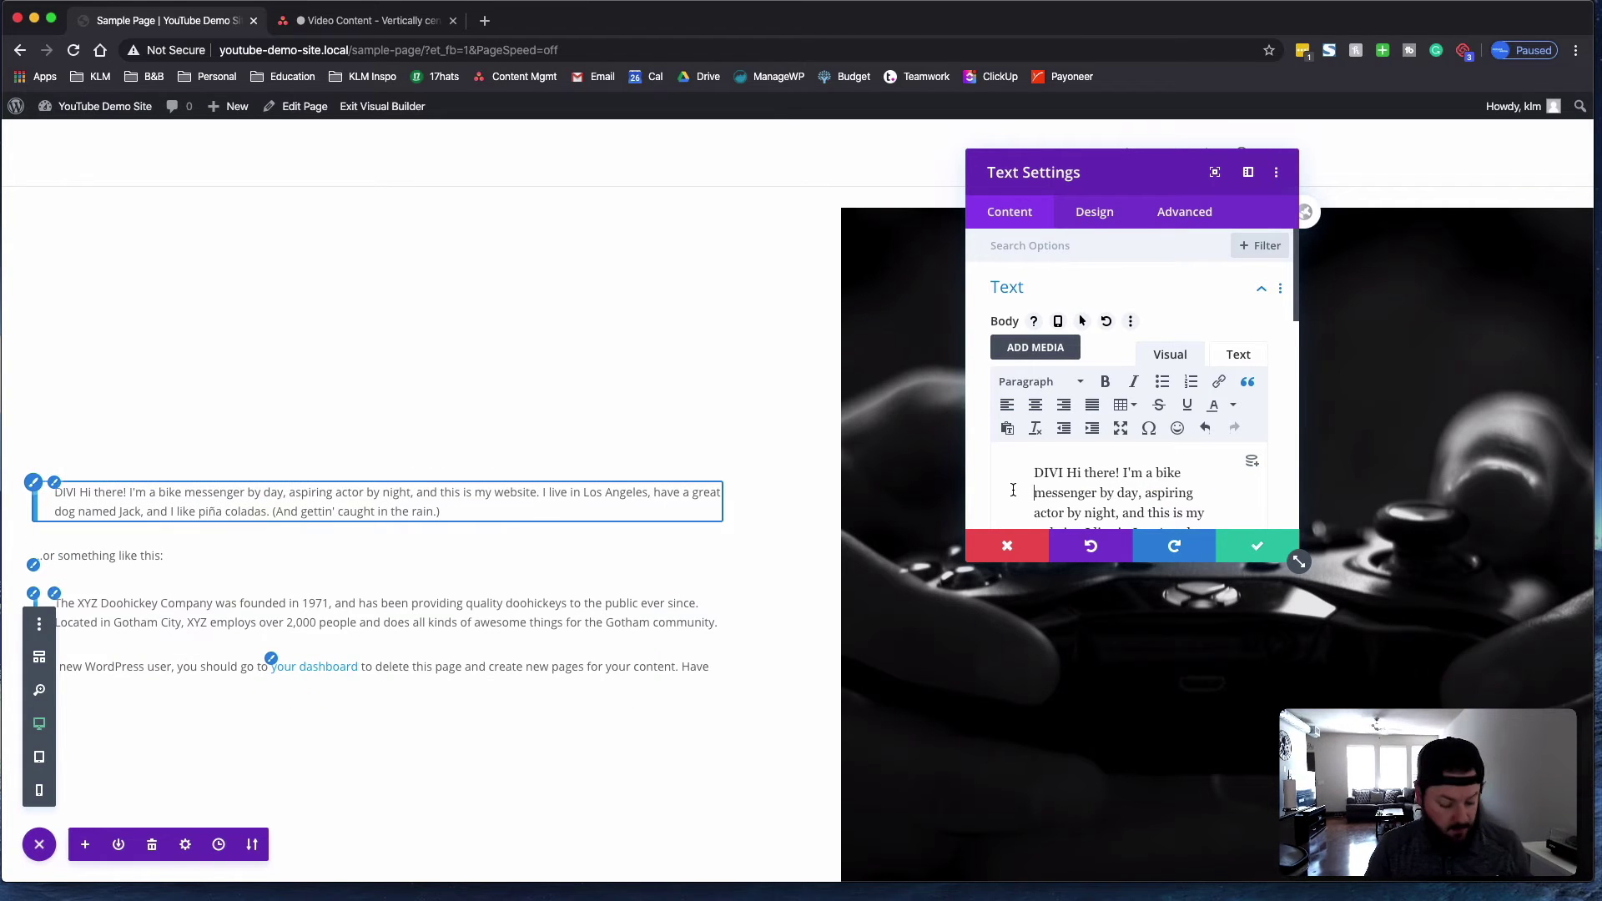
key("super+a")
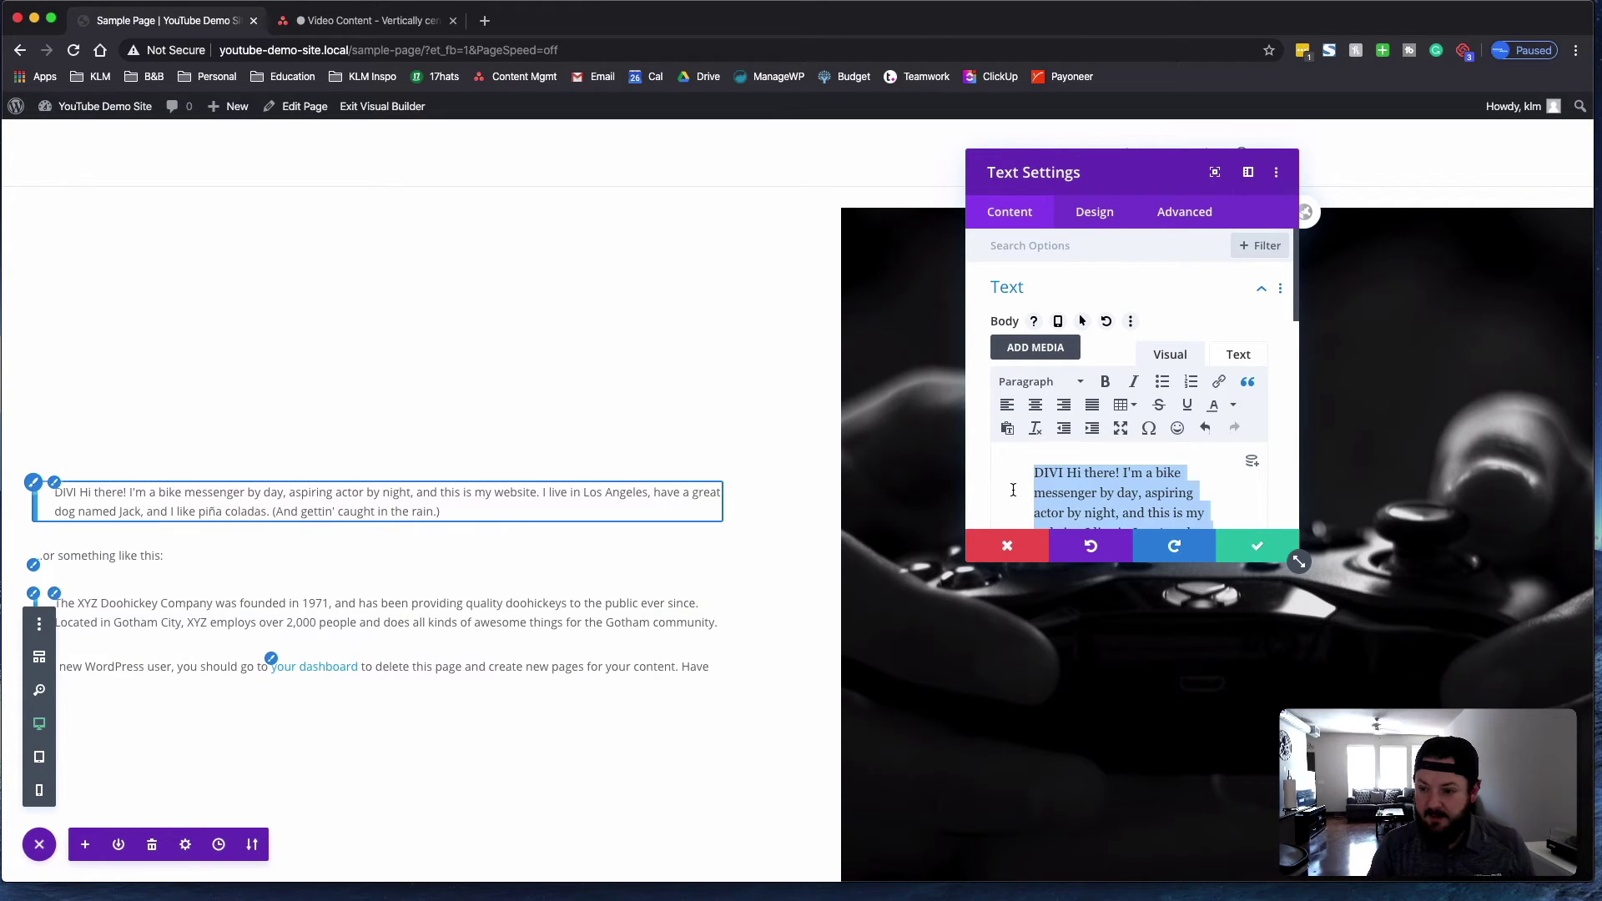
left_click(1248, 381)
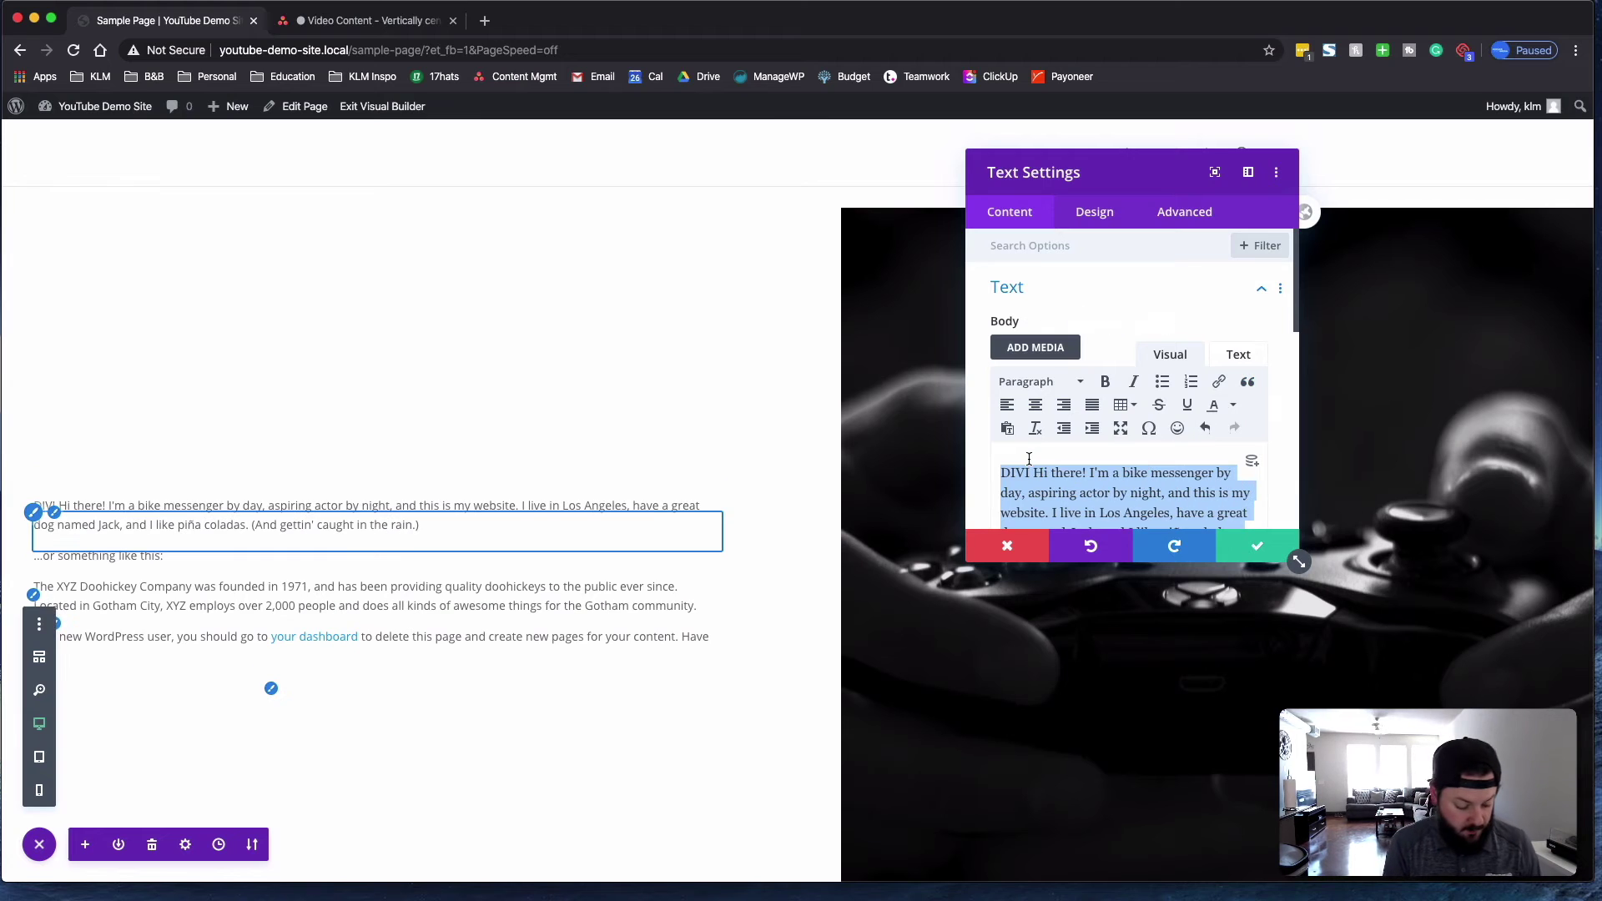
type("Divi Gaming")
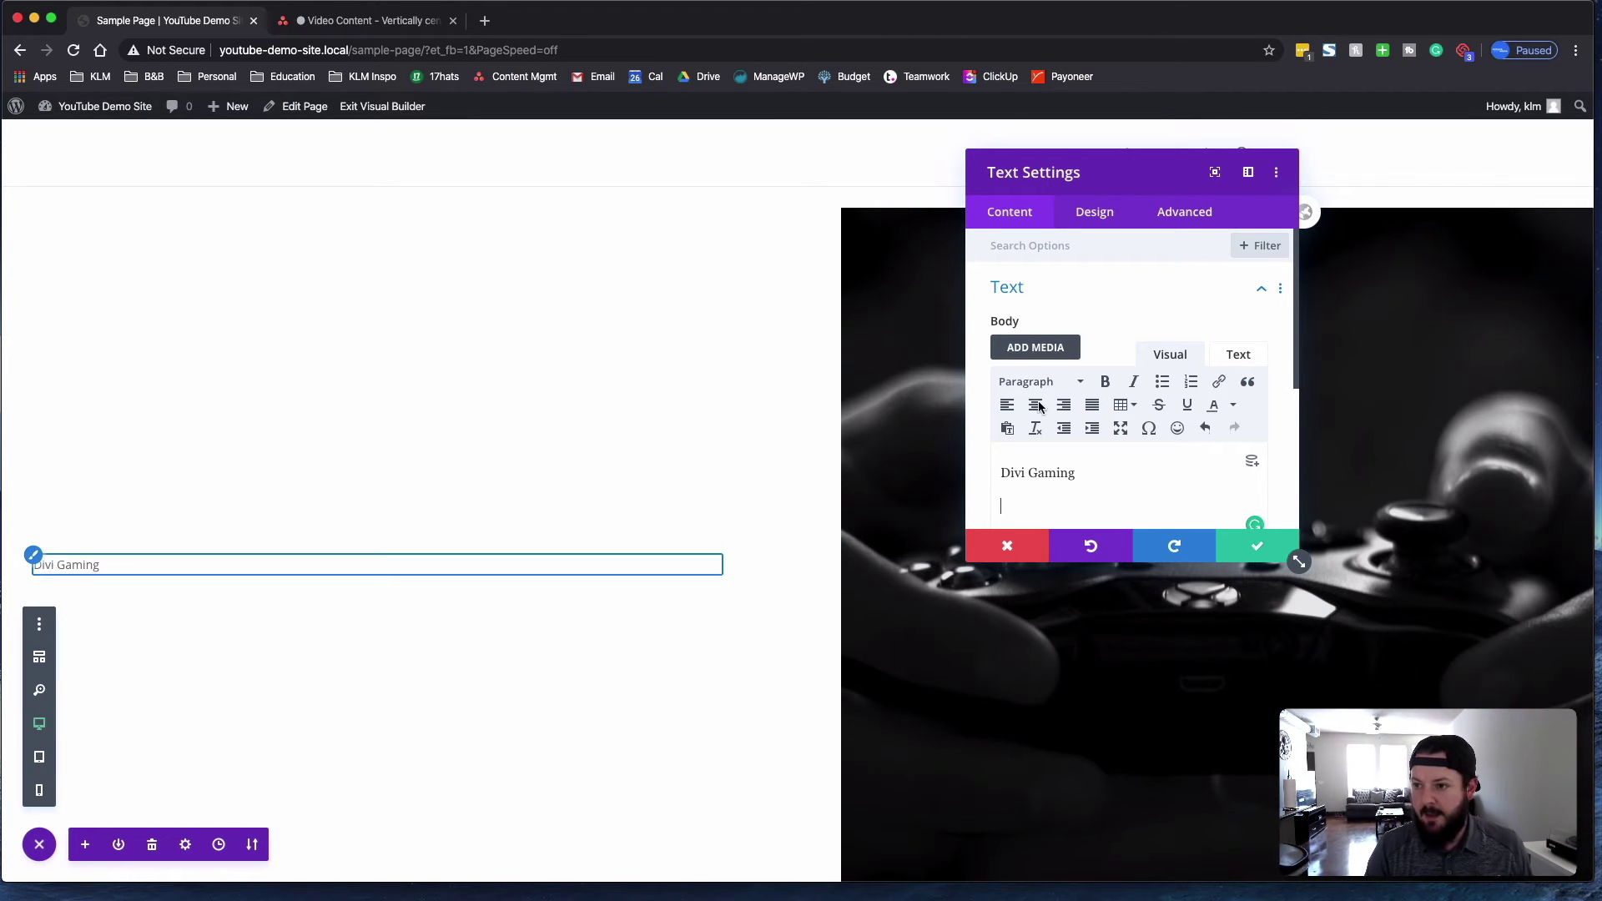
left_click(483, 21)
Search Google for 'lorem ipsum' and copy the two lipsum.com paragraphs under 'Where does it come from?'
type("lorem ")
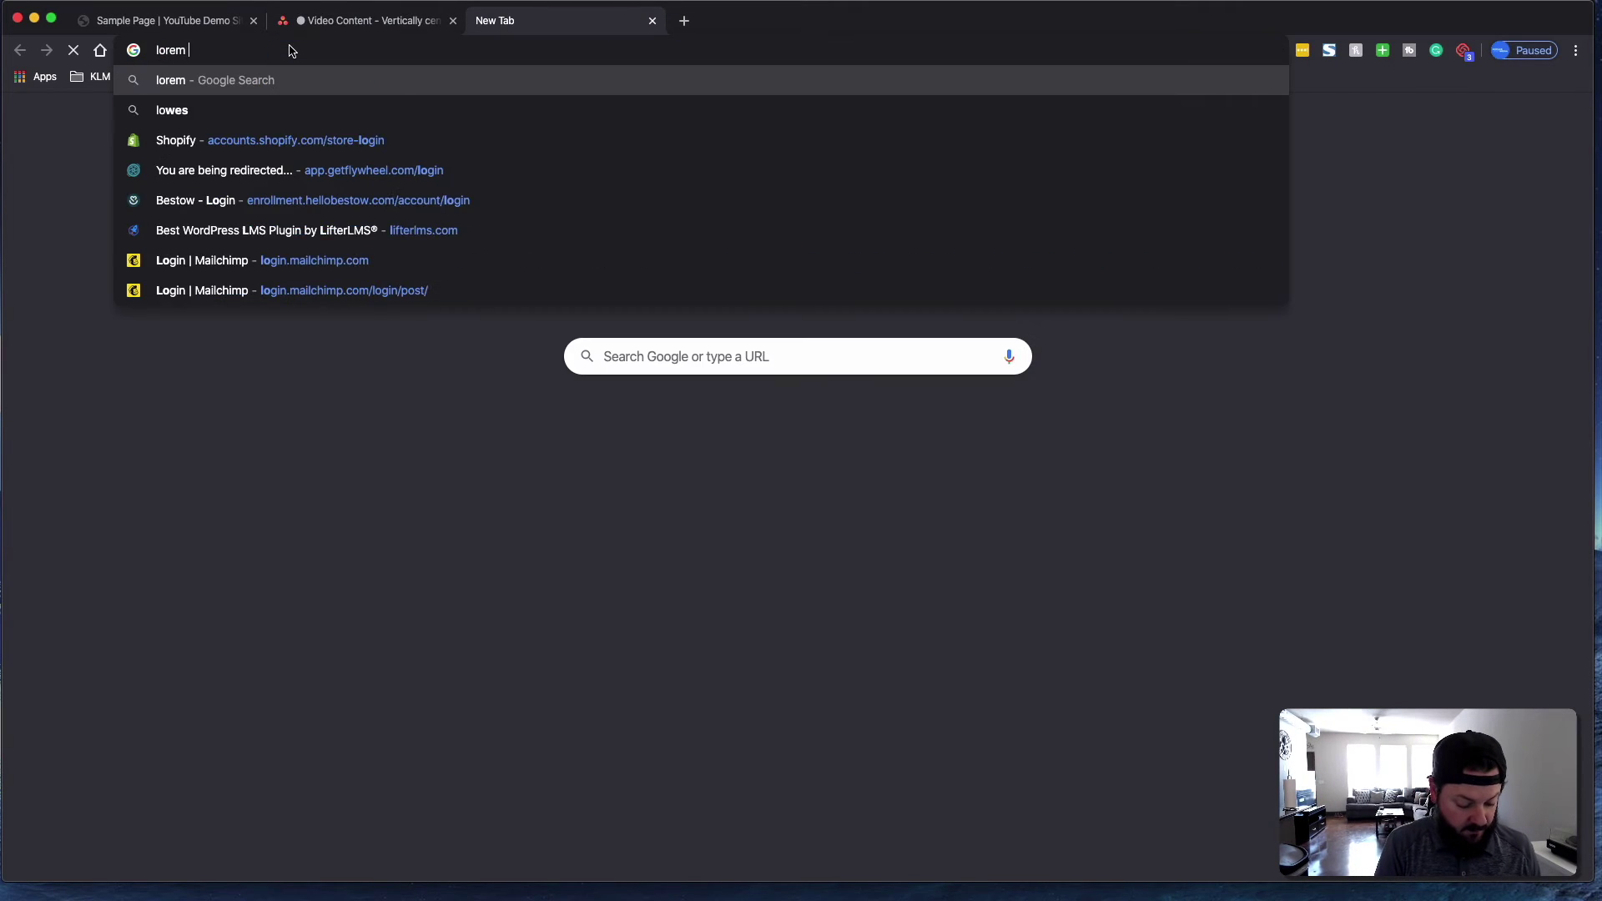
type("ipsum")
key("Return")
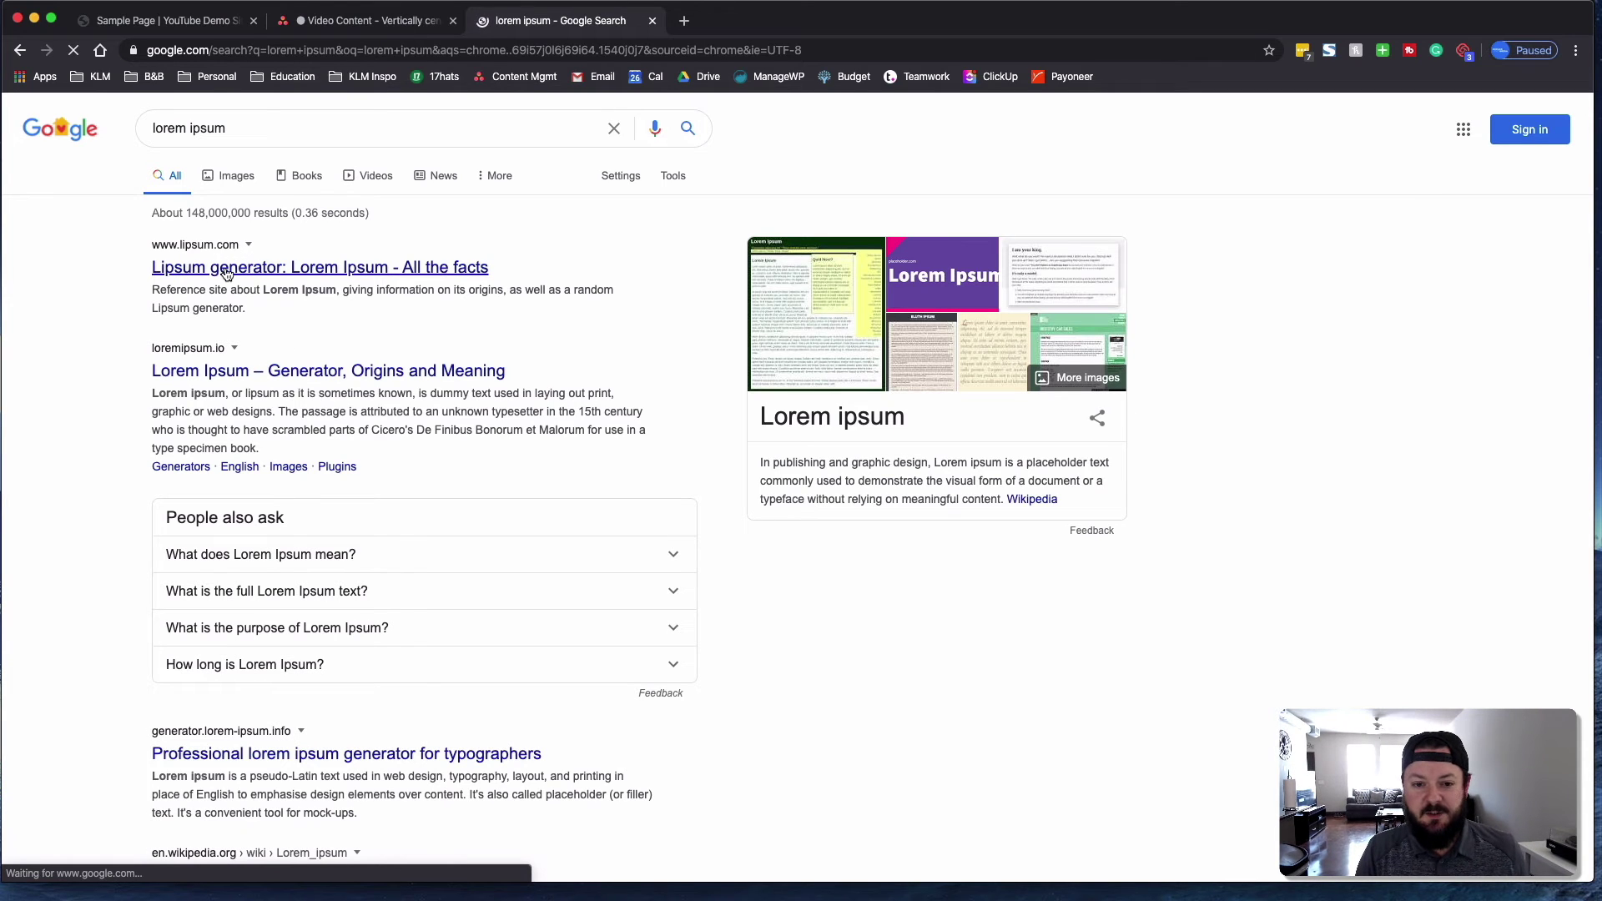
left_click(227, 271)
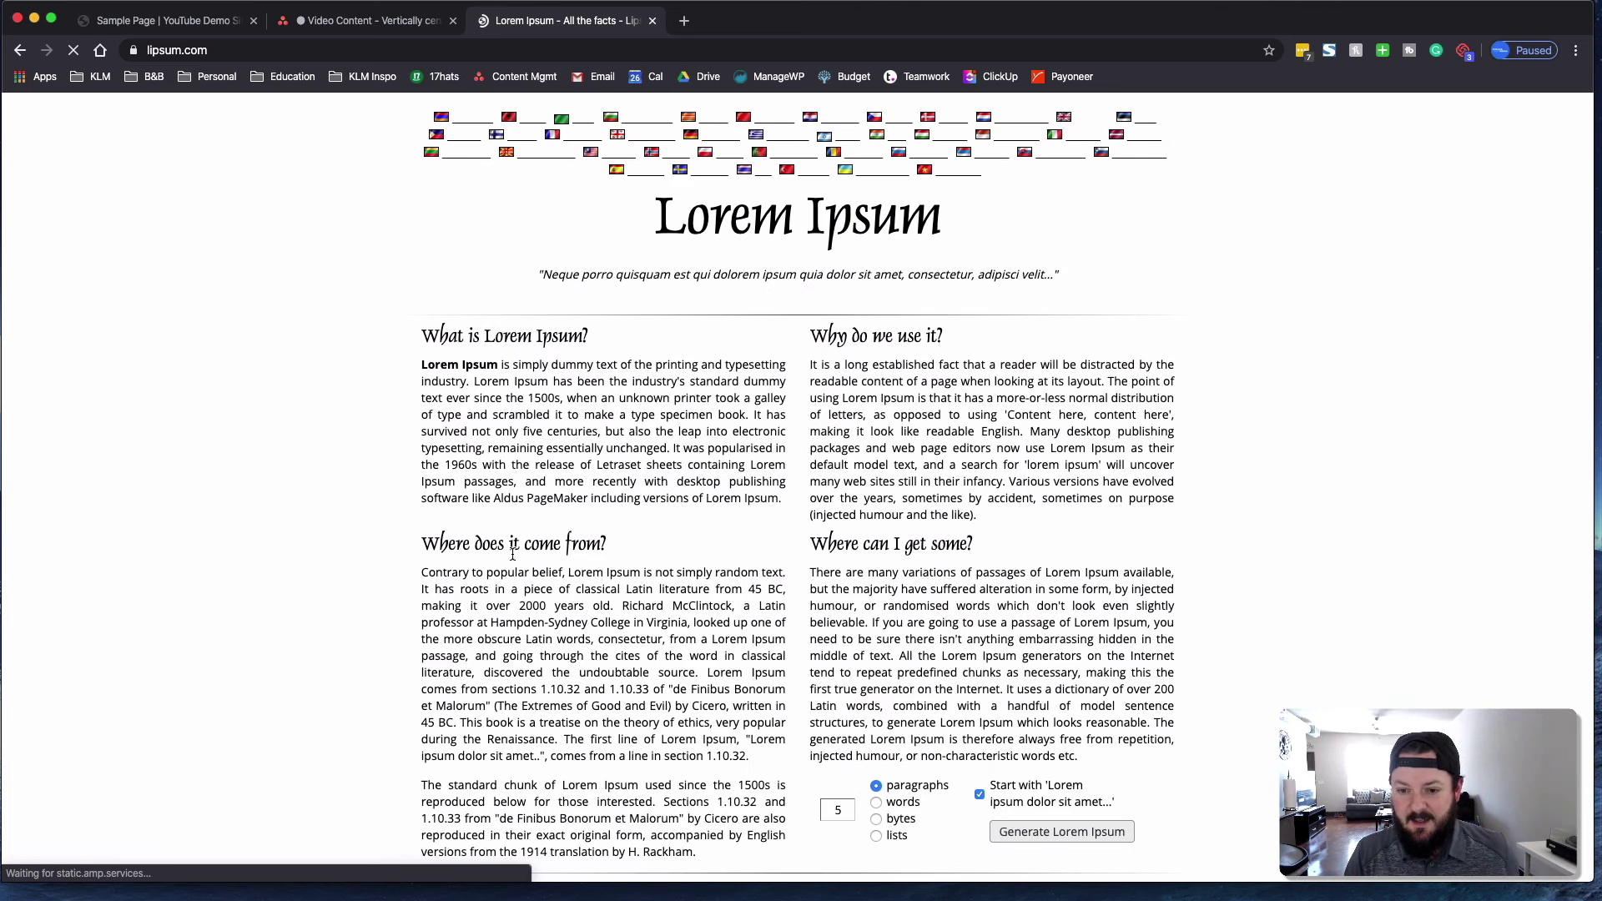
scroll(492, 500, "down", 3)
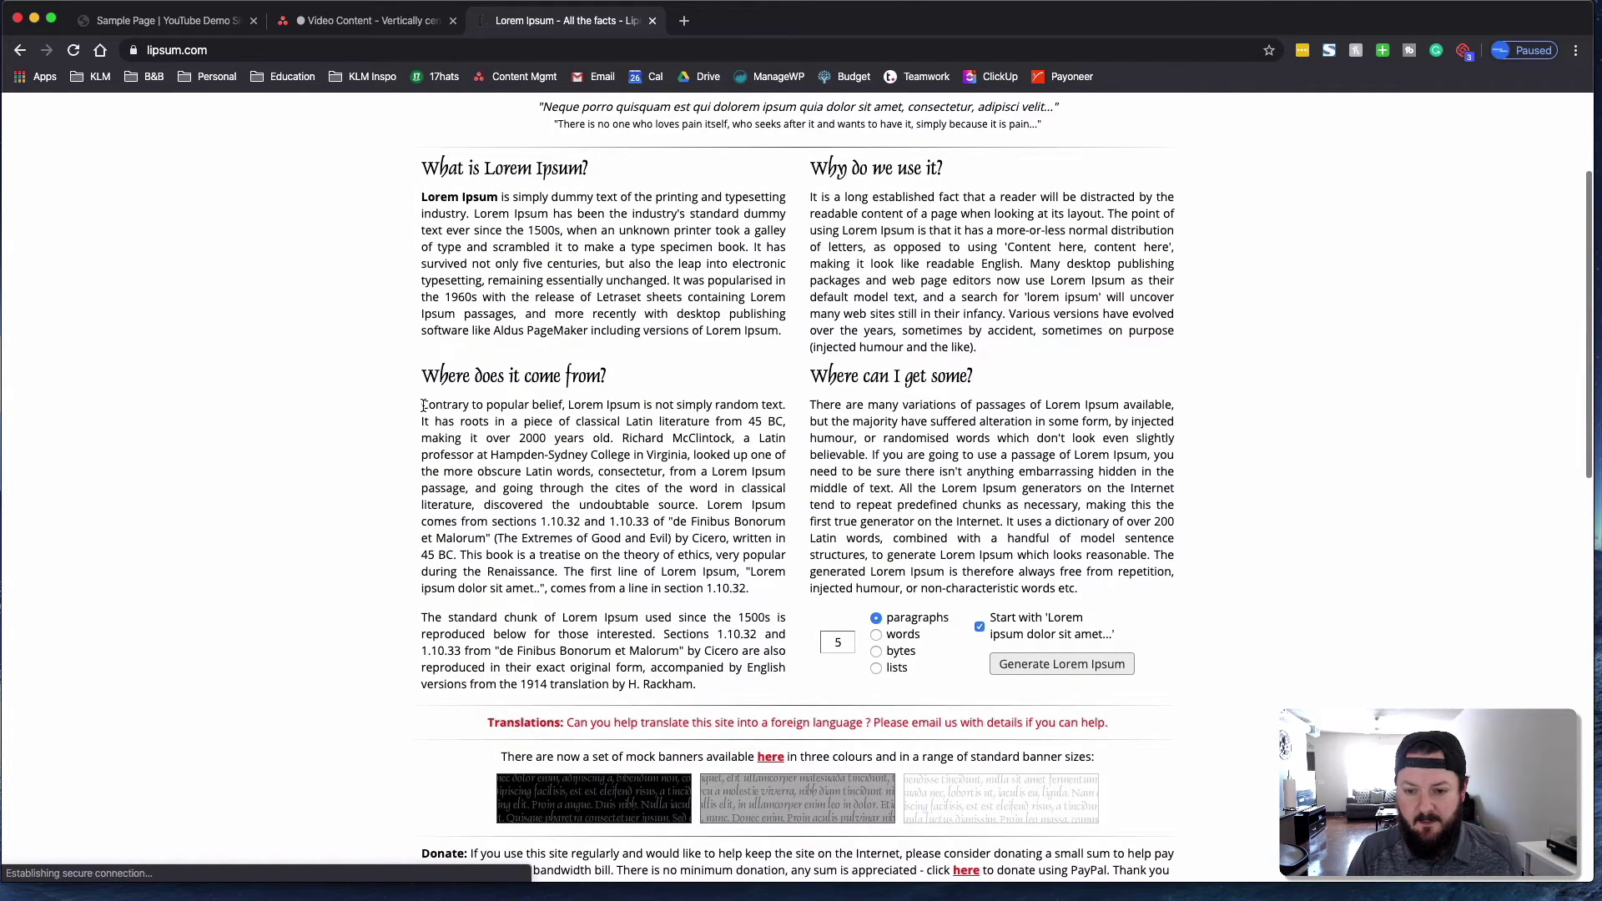
left_click_drag(423, 405, 694, 683)
key("super+c")
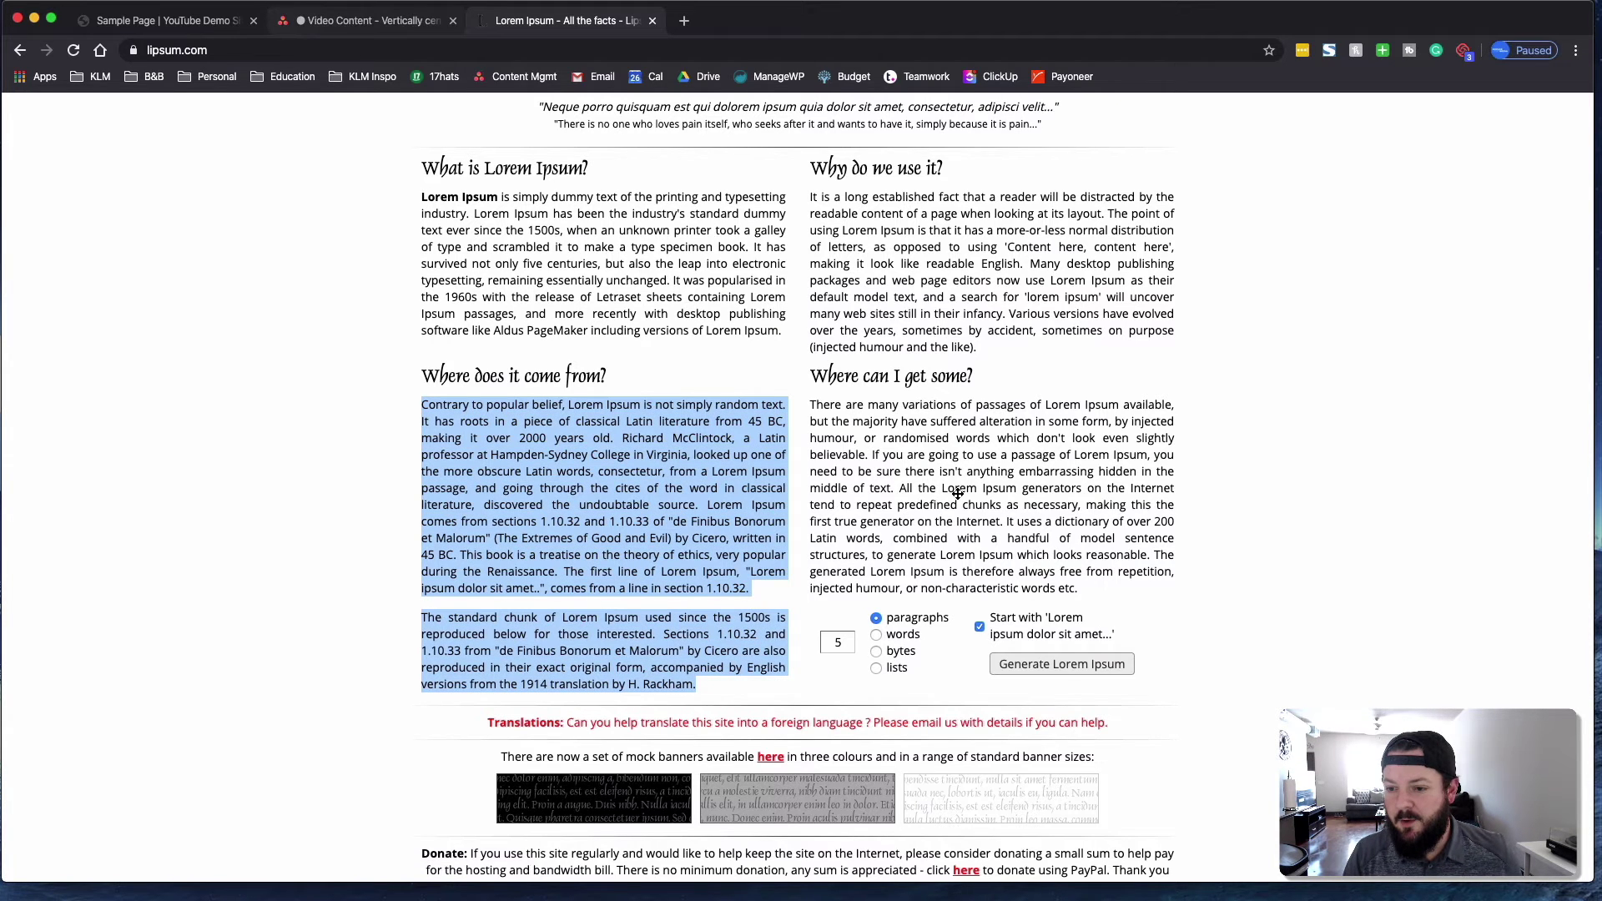
left_click(161, 14)
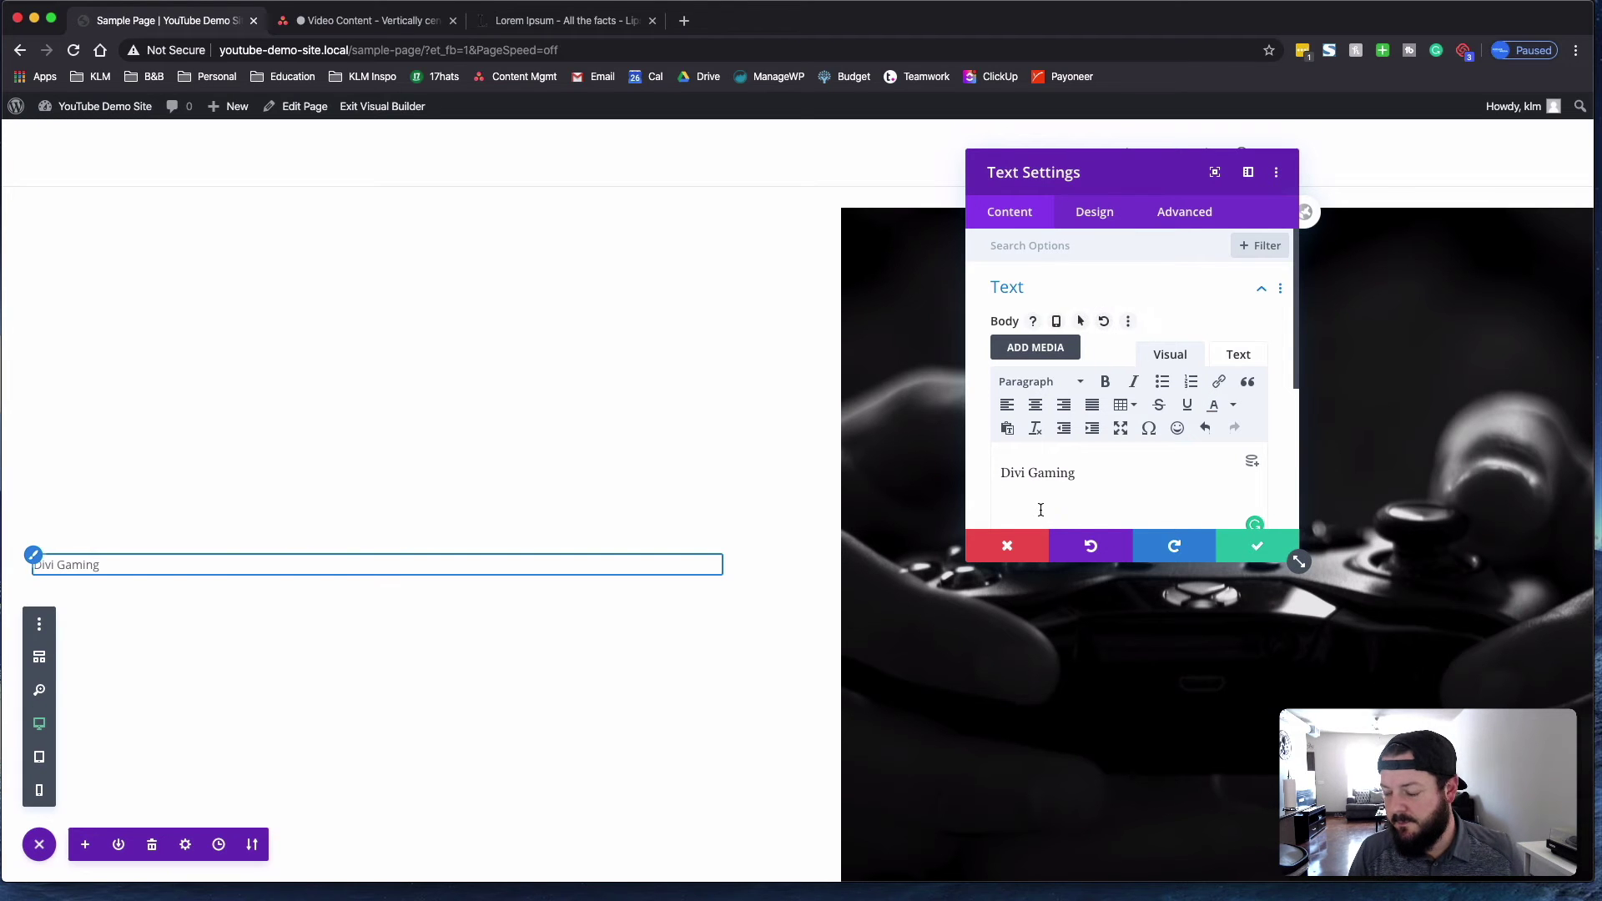
Paste the lorem ipsum paragraphs below 'Divi Gaming' and format that line as Heading 2
key("super+v")
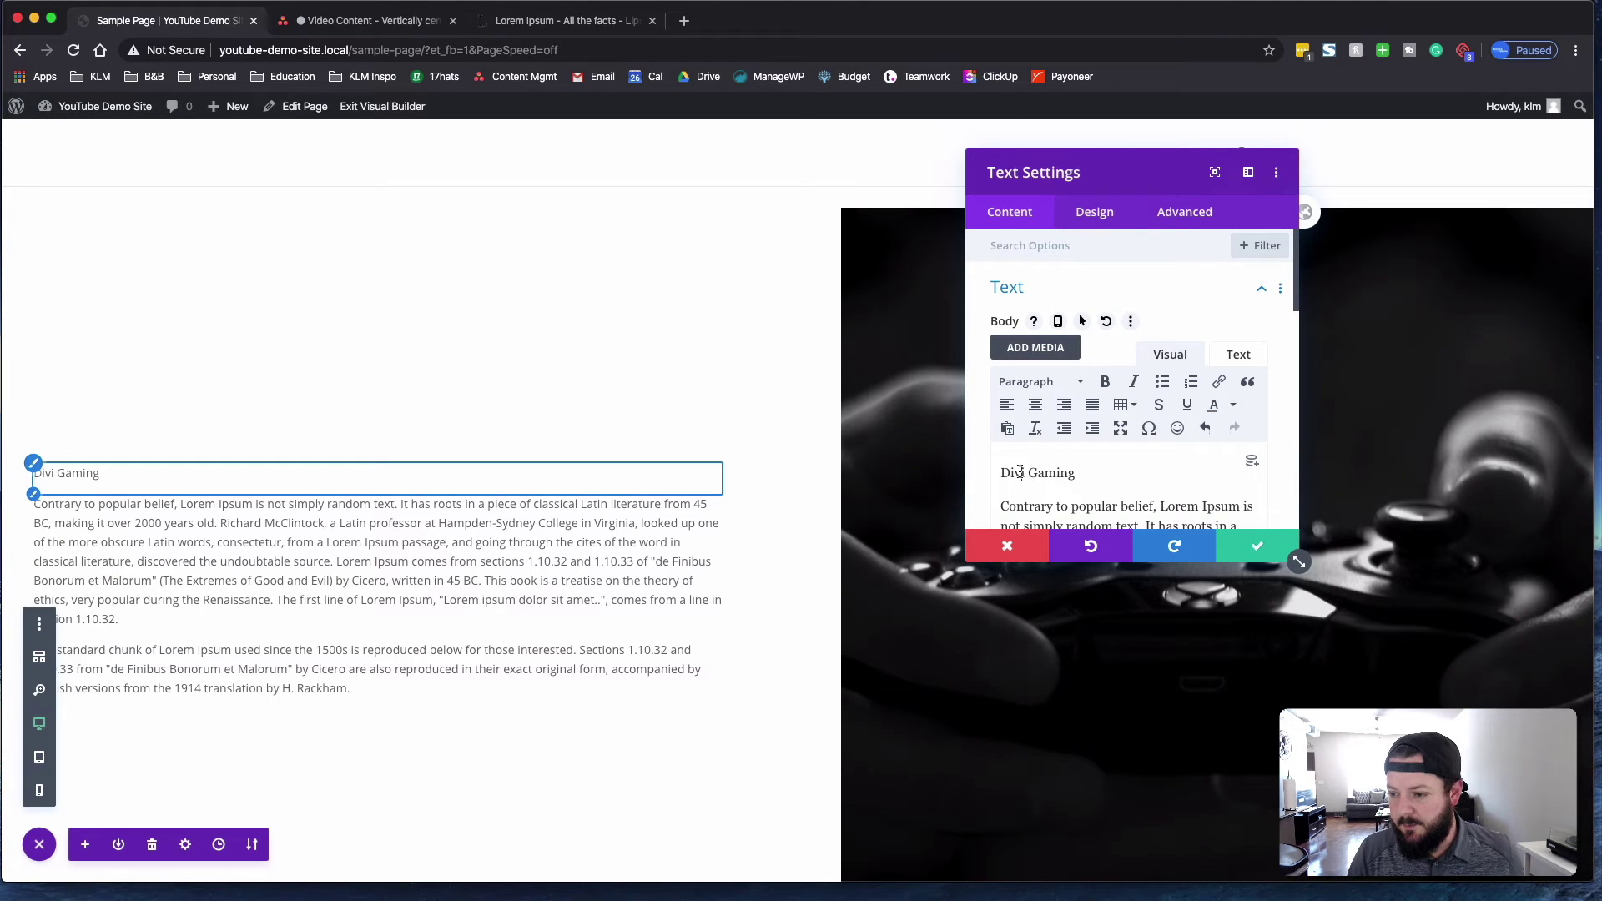
triple_click(1020, 472)
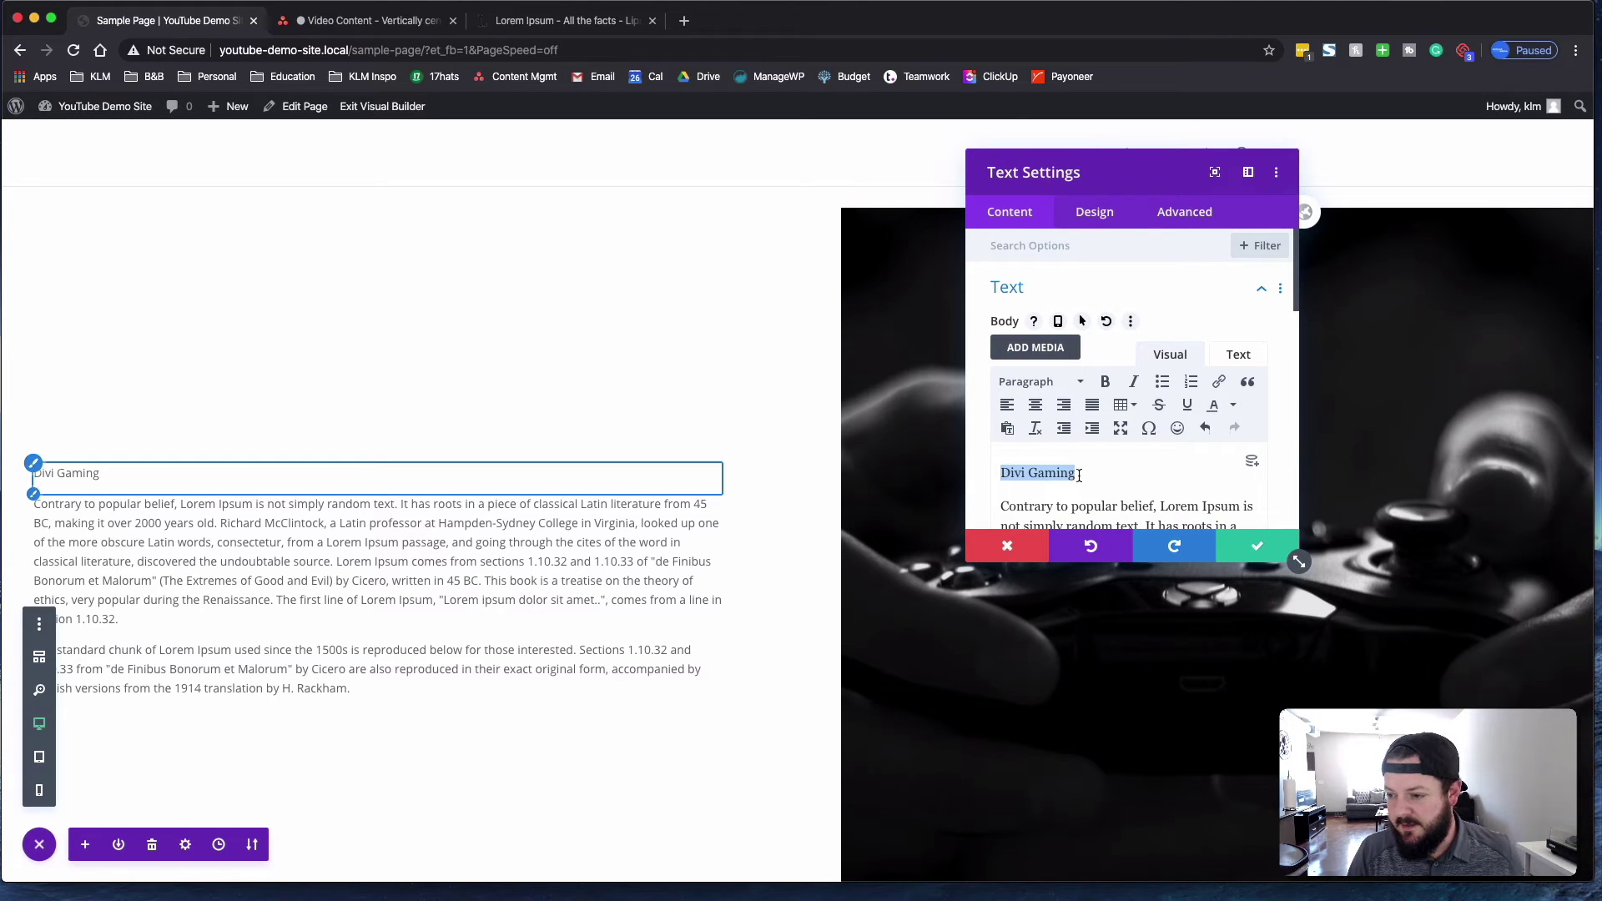
left_click(1064, 383)
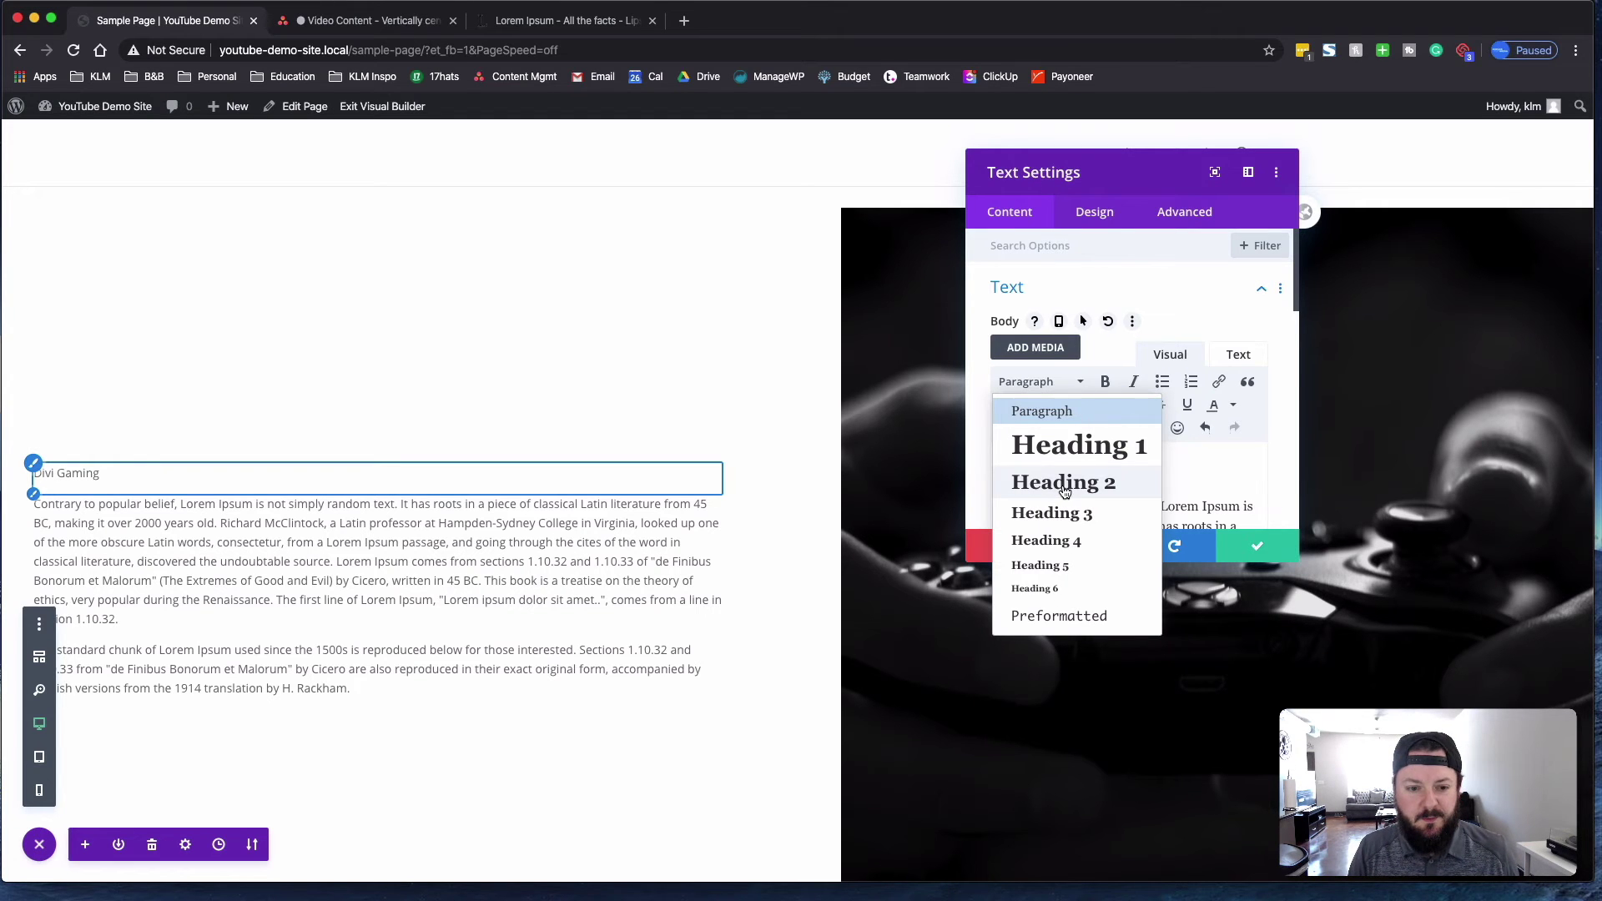
left_click(1065, 491)
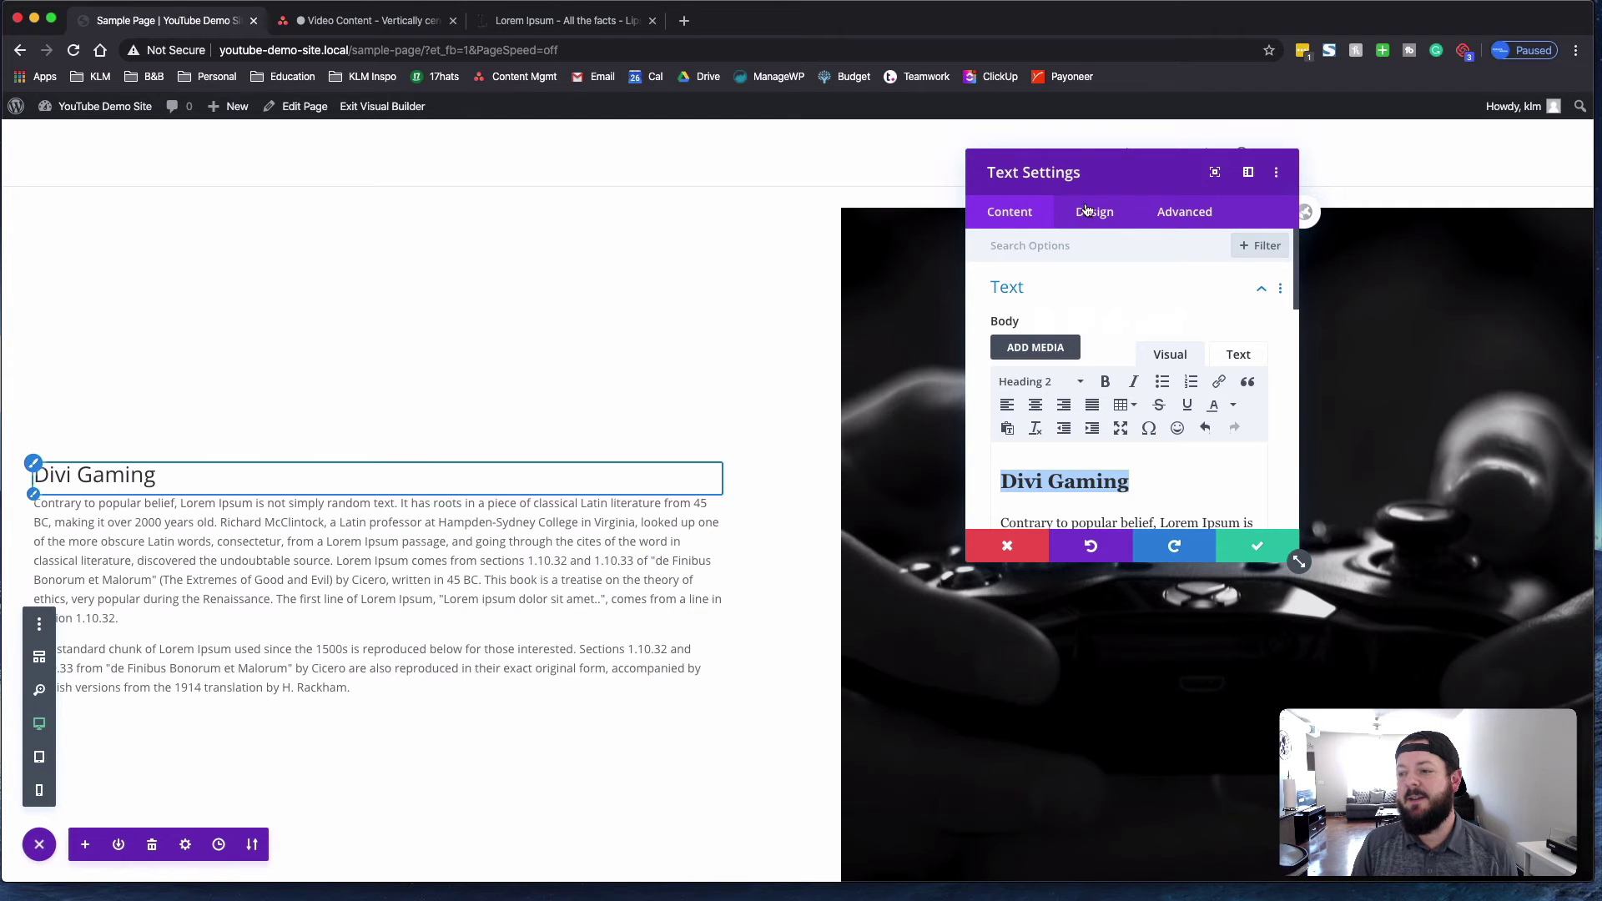
left_click(1101, 232)
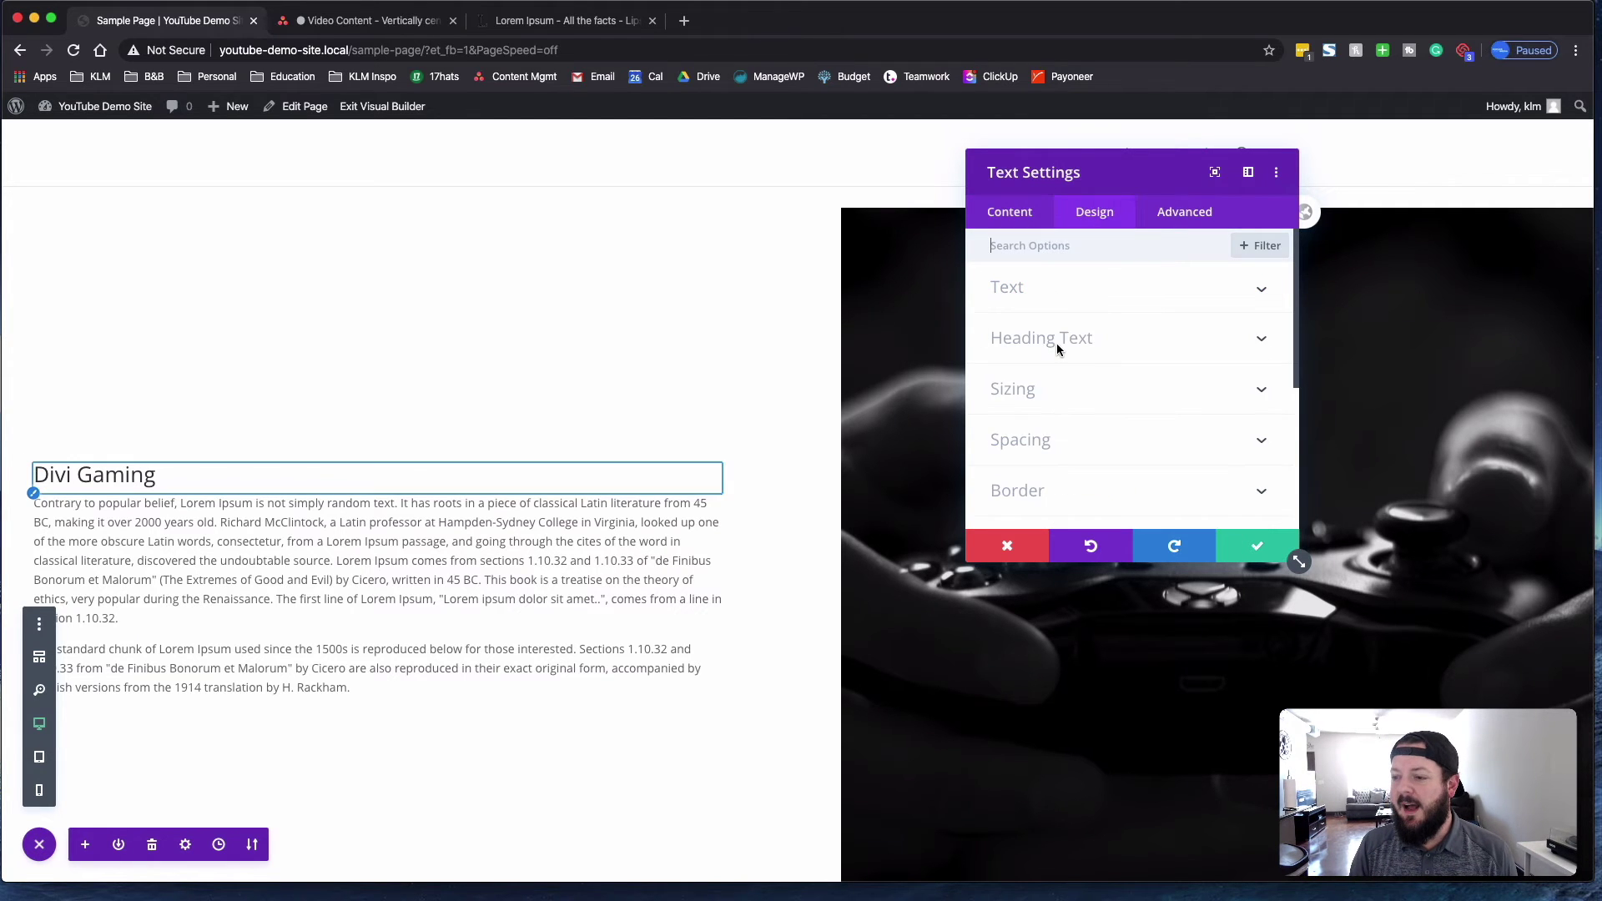
Style the H2 heading as uppercase, Ultra Bold, with a 43px text size
left_click(1049, 336)
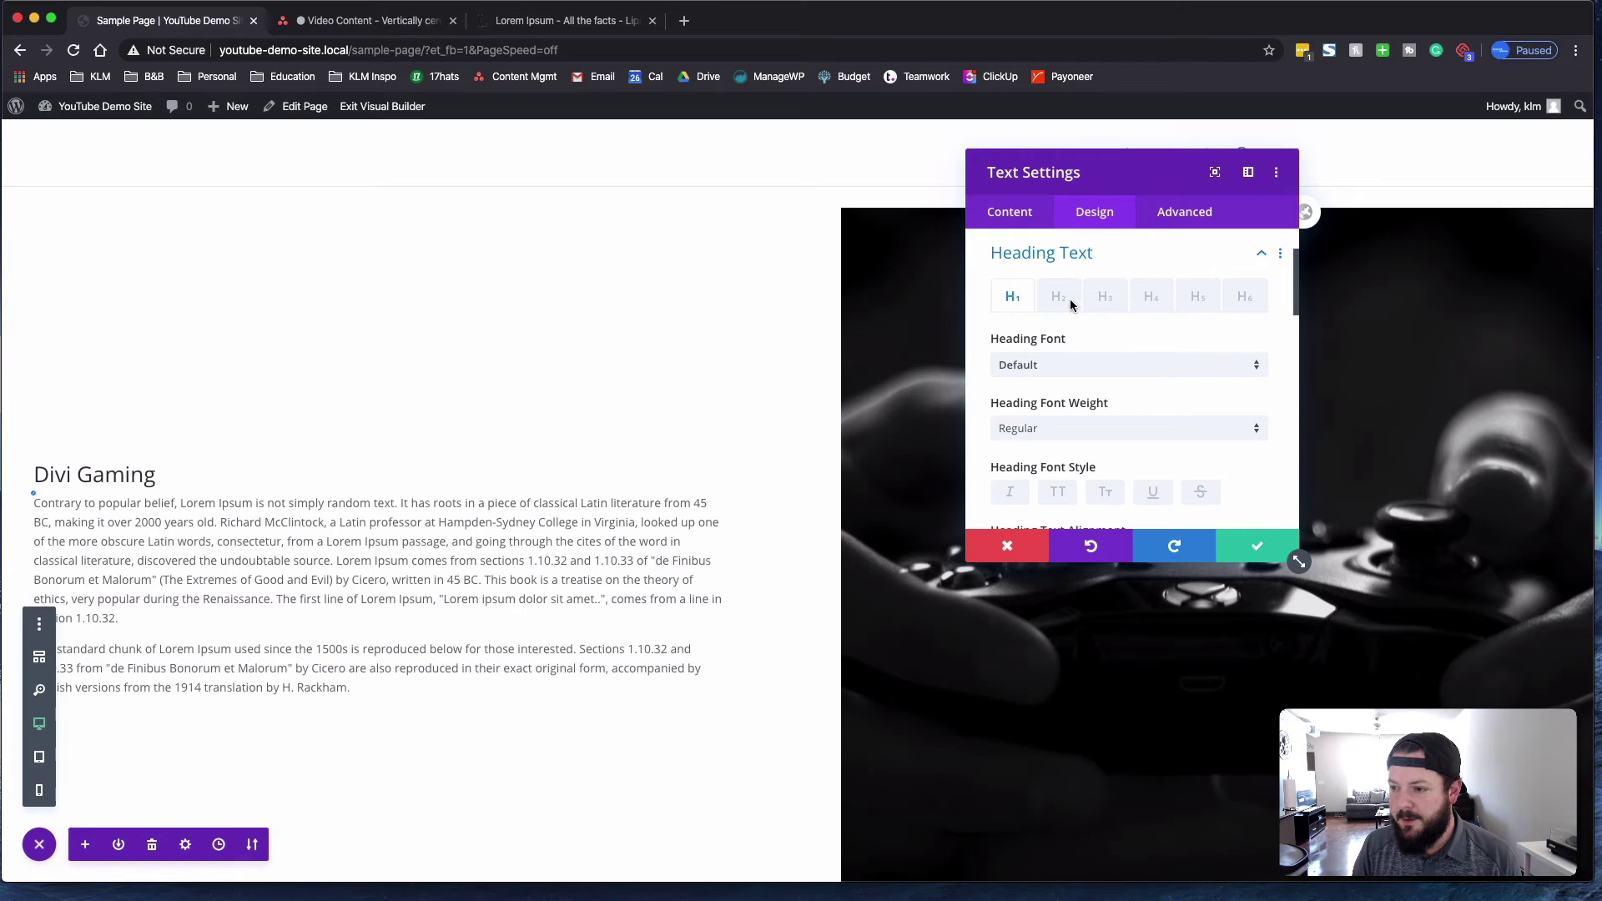
left_click(1059, 297)
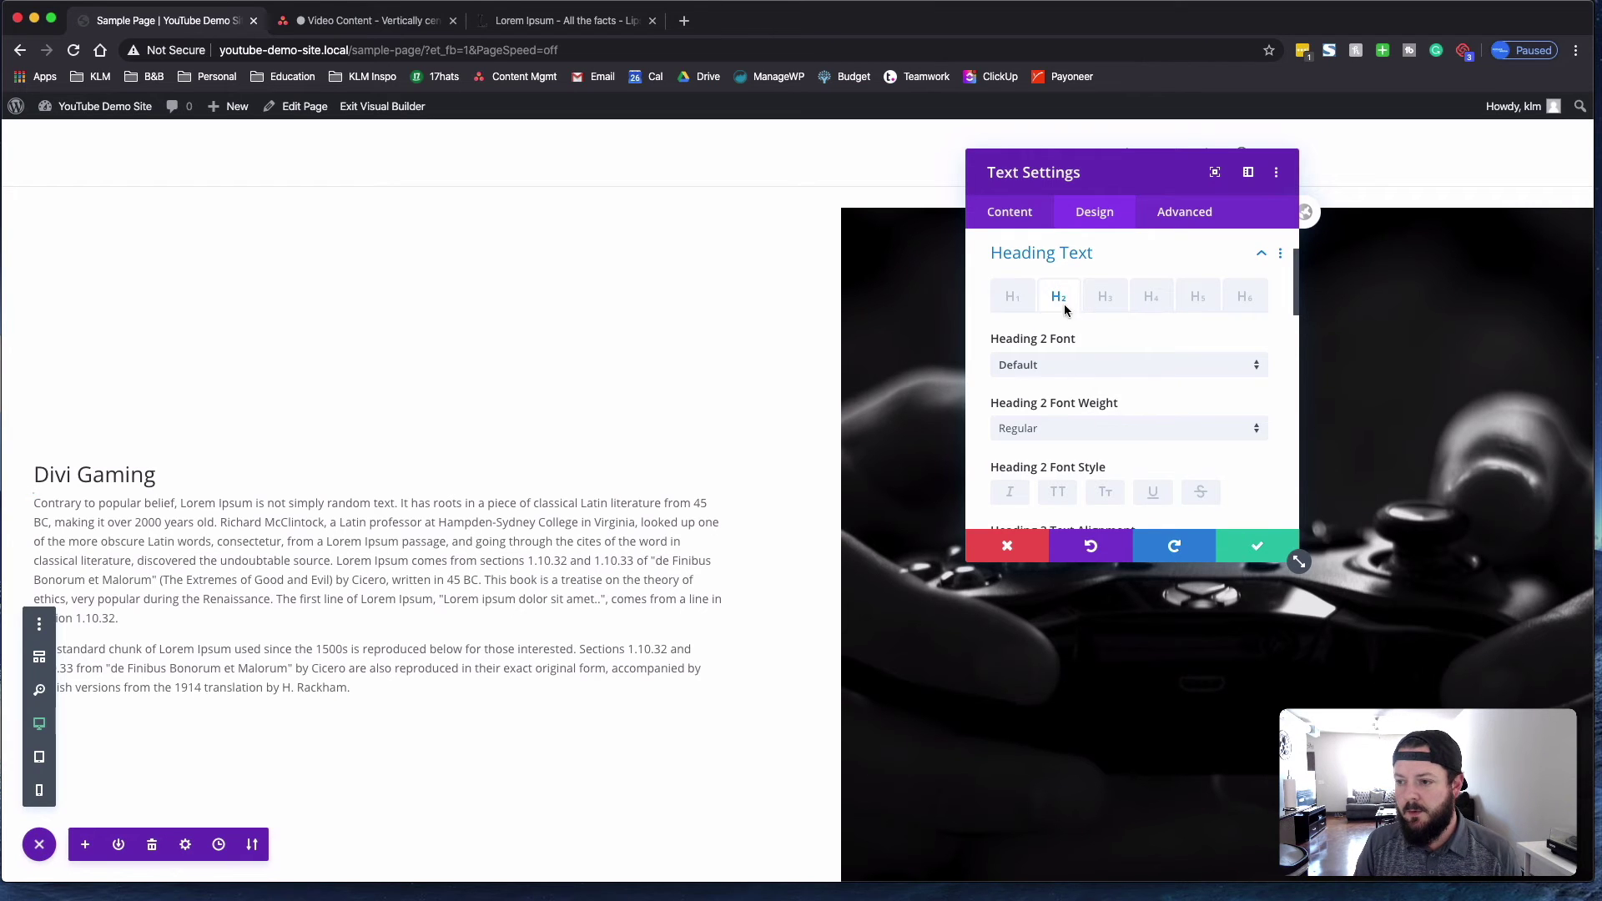
scroll(1088, 382, "down", 1)
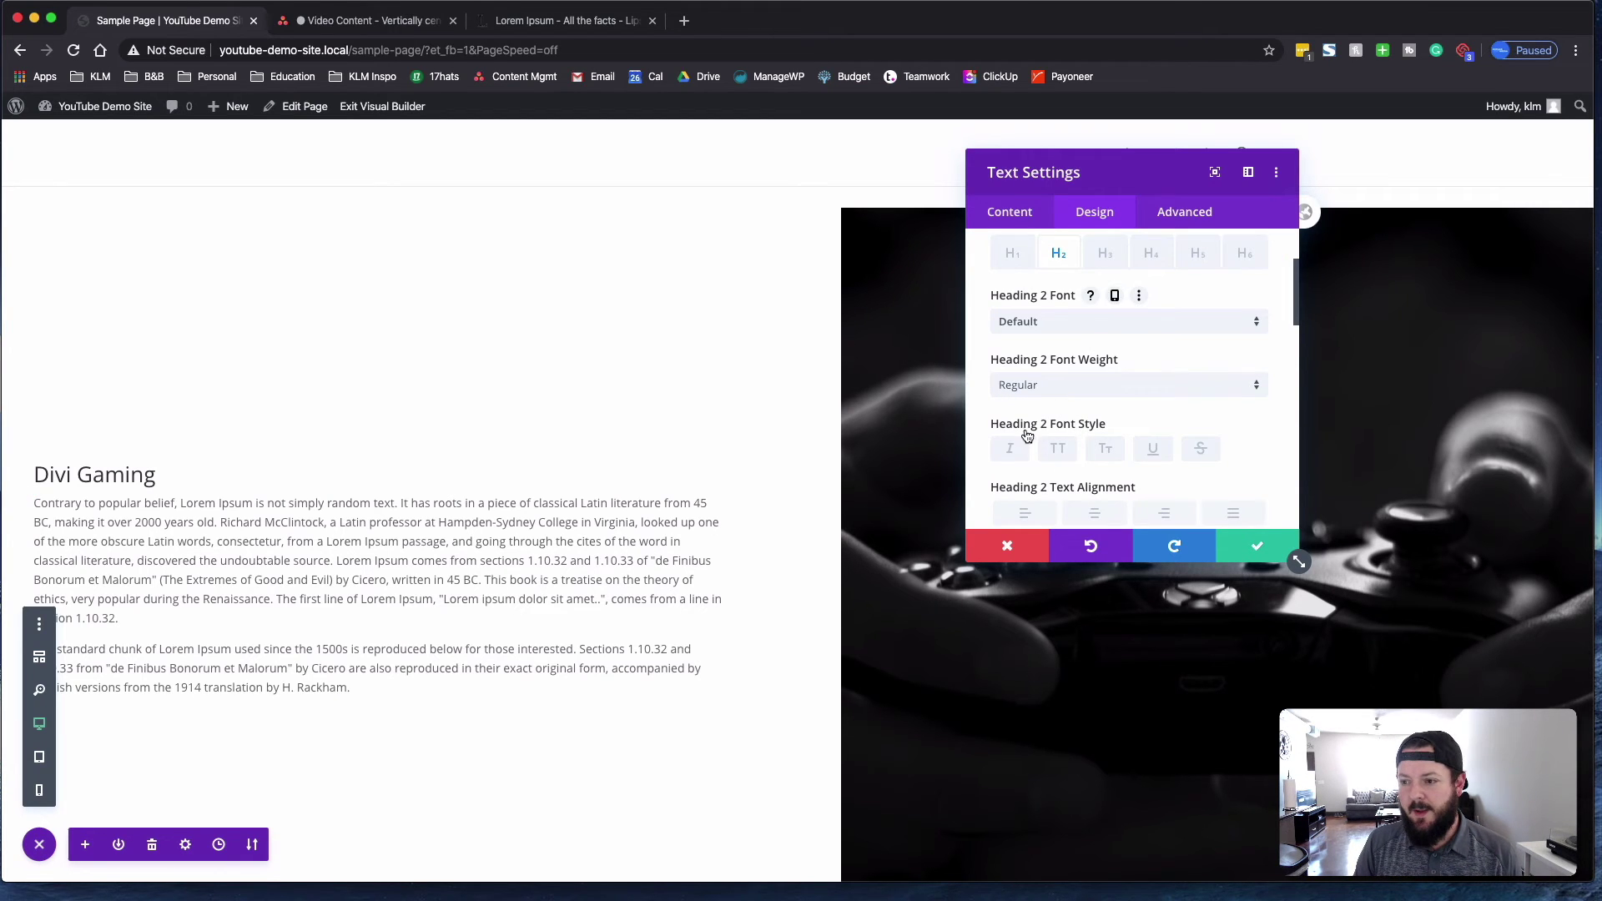
left_click(1105, 449)
left_click(1101, 385)
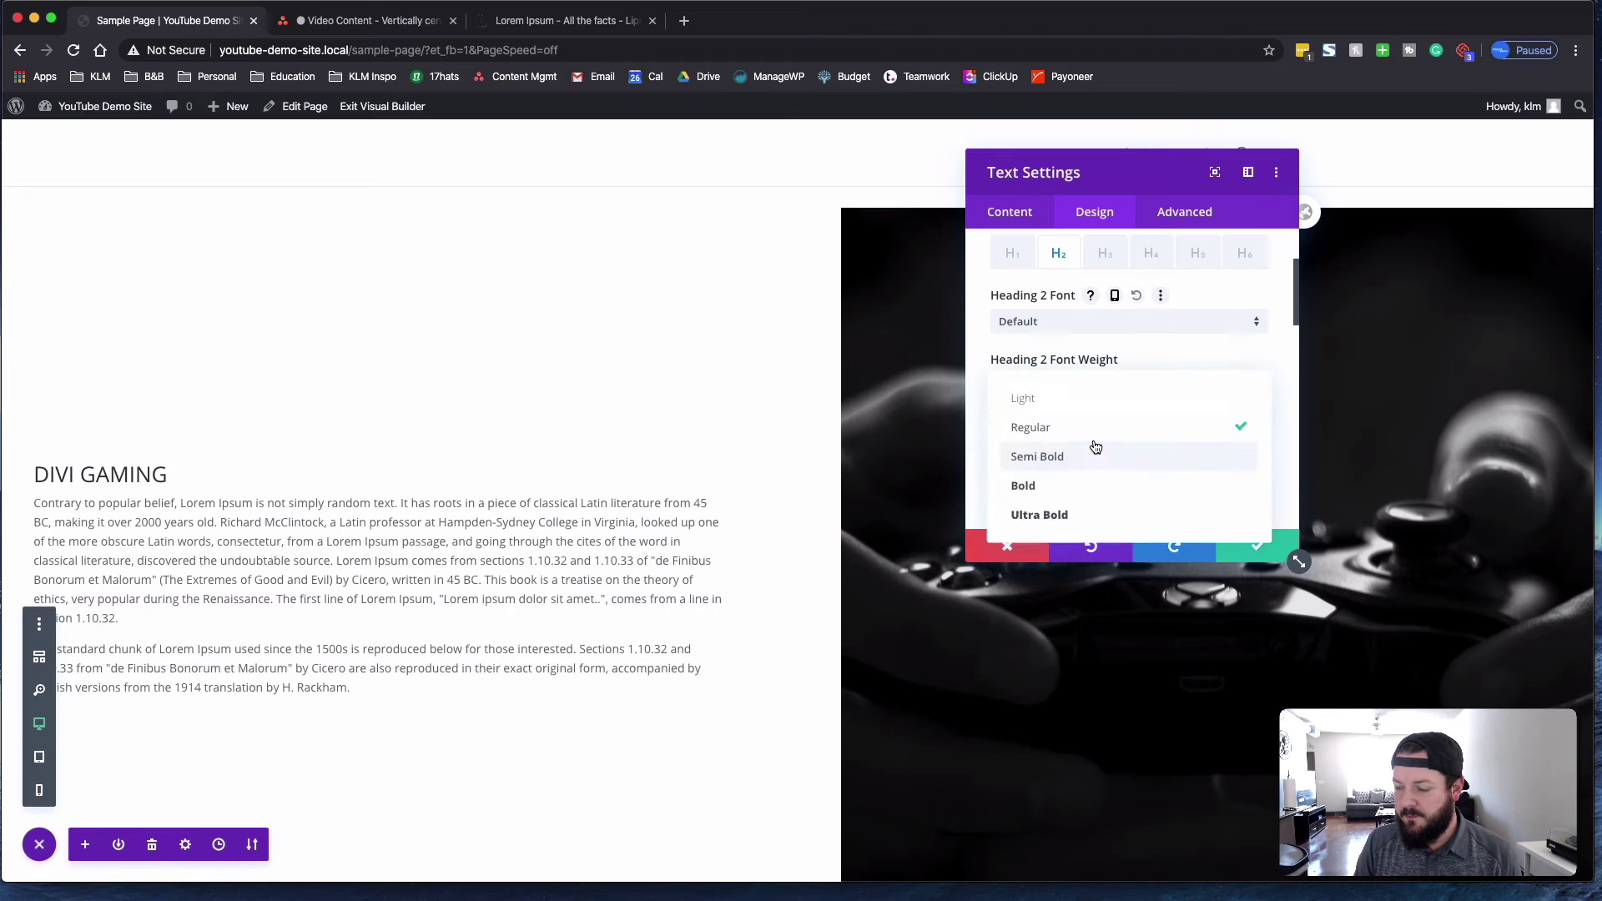
left_click(1055, 515)
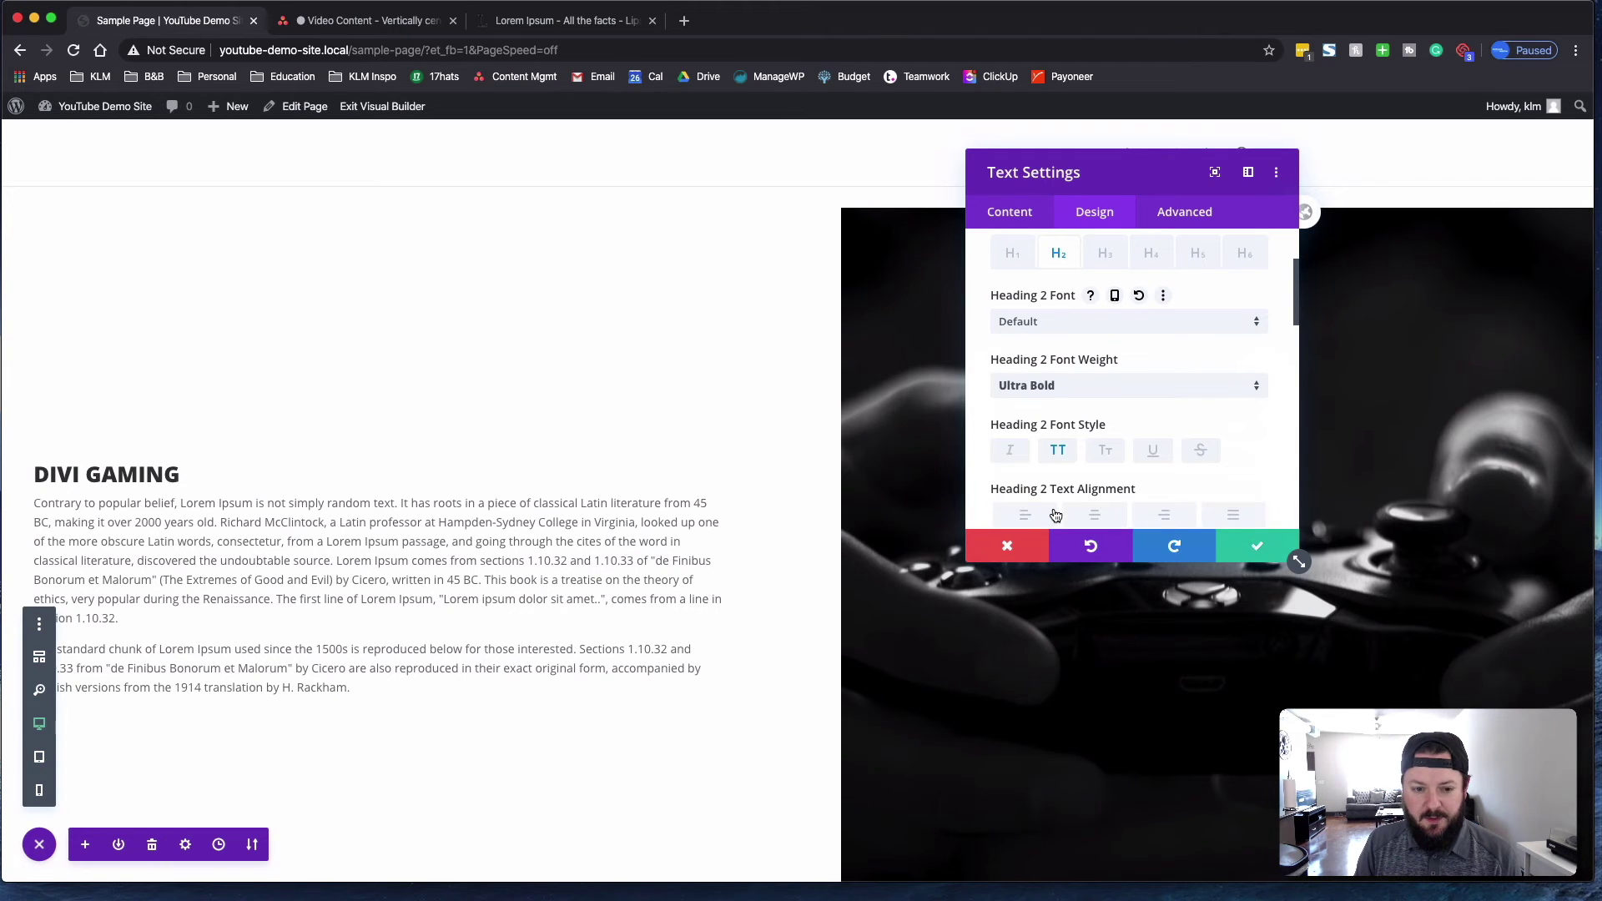
scroll(1084, 401, "down", 5)
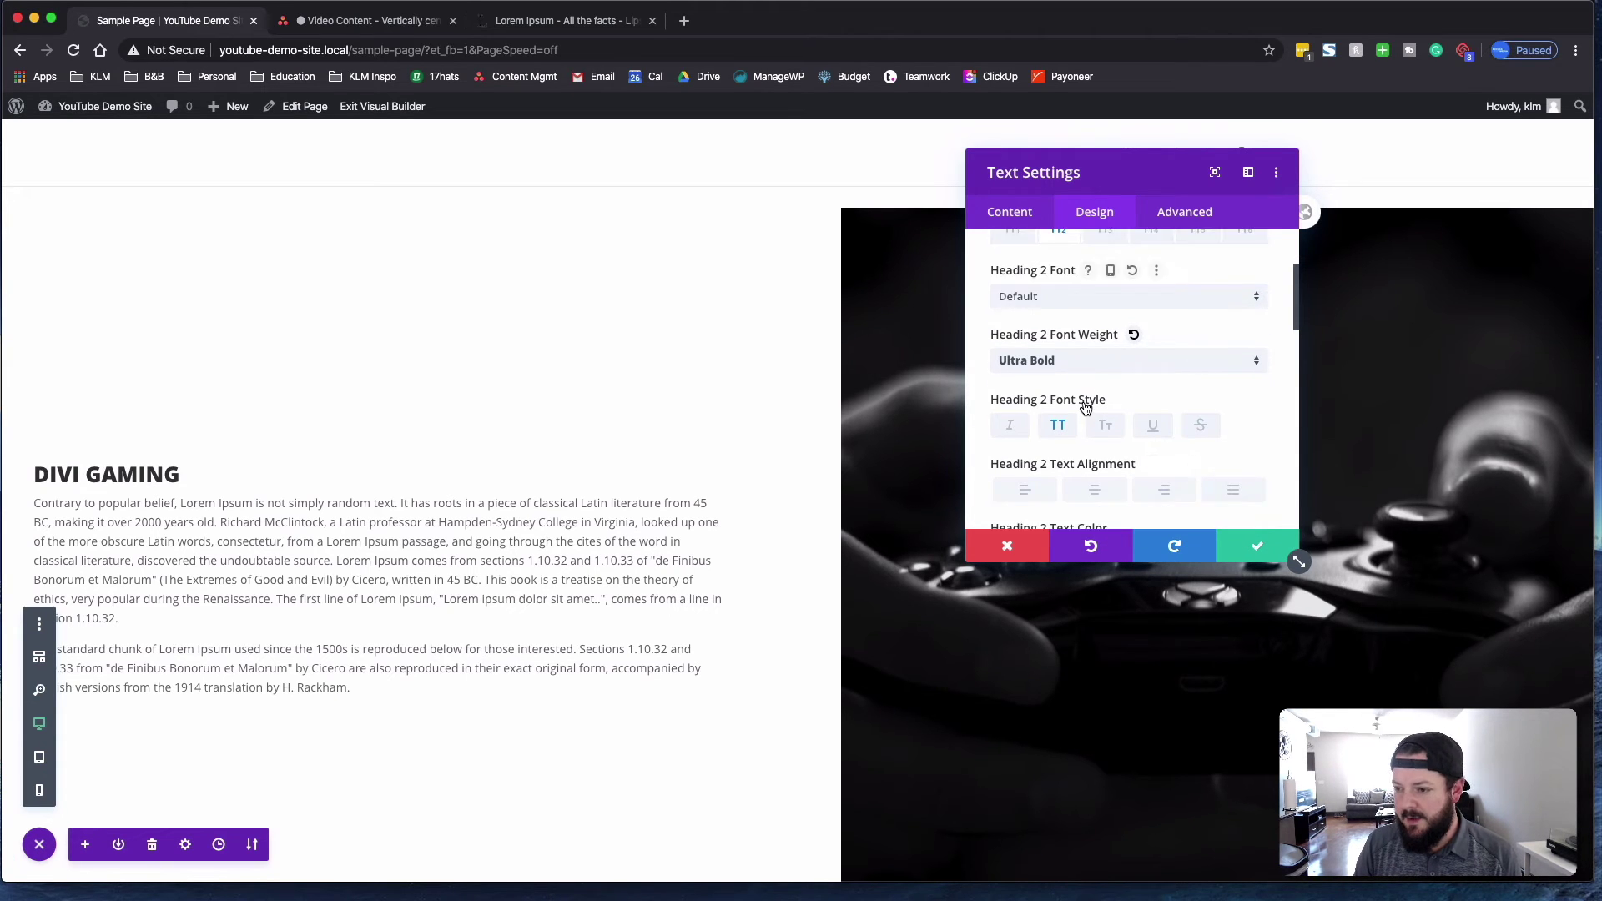
left_click_drag(1039, 484, 1068, 485)
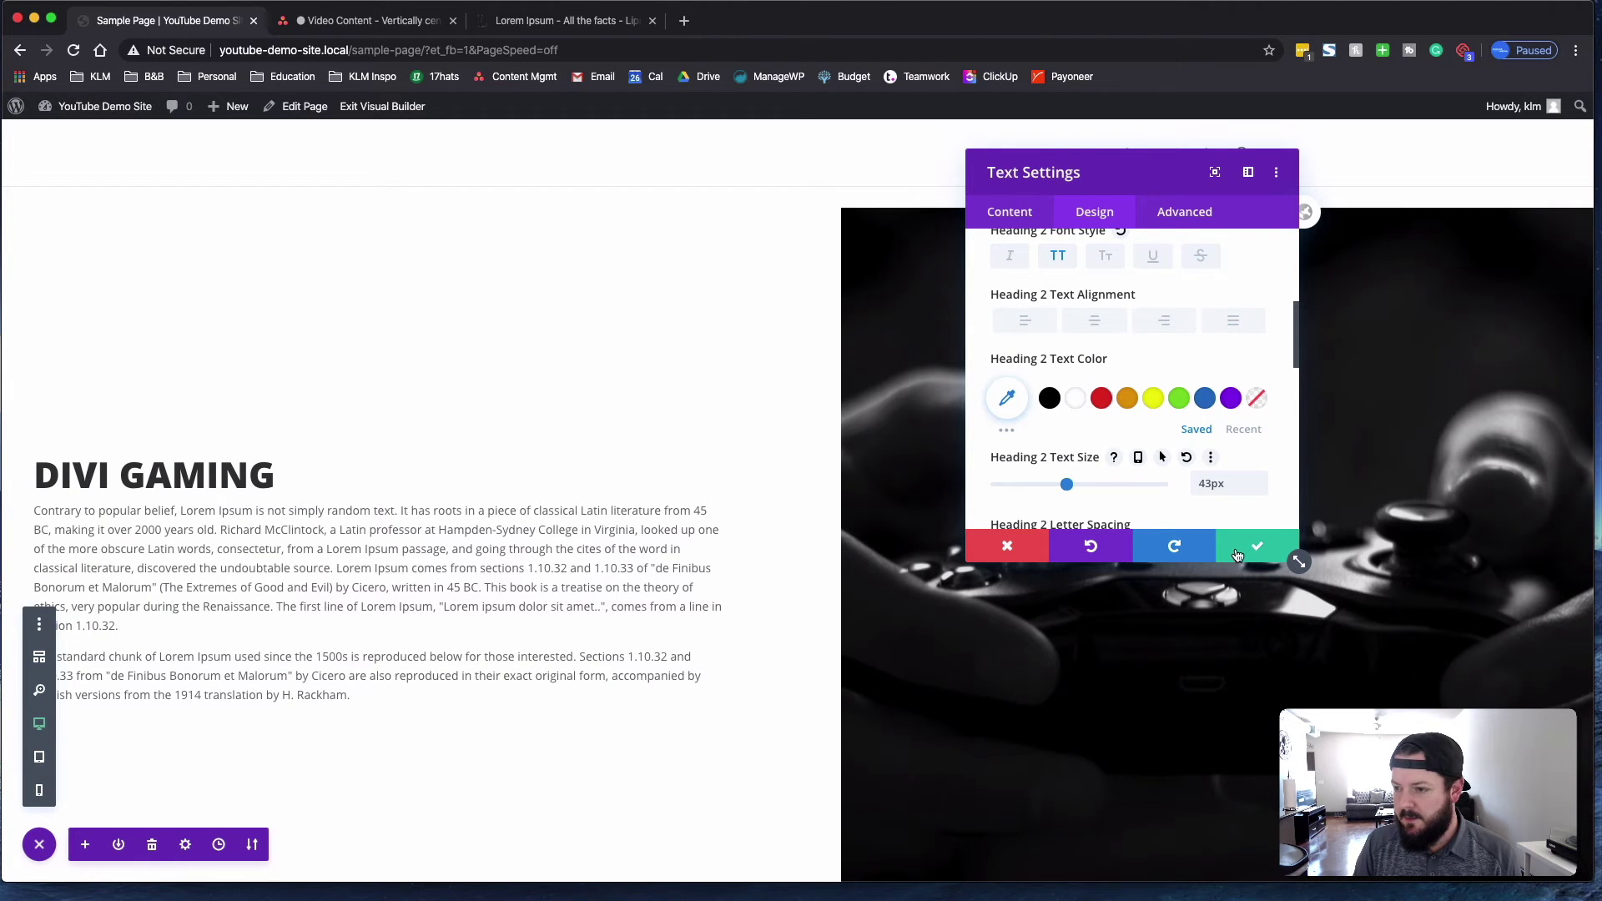
scroll(1064, 387, "up", 8)
Set the body text colour to #262626 and line height to 1.8em, then save the text settings
left_click(1032, 345)
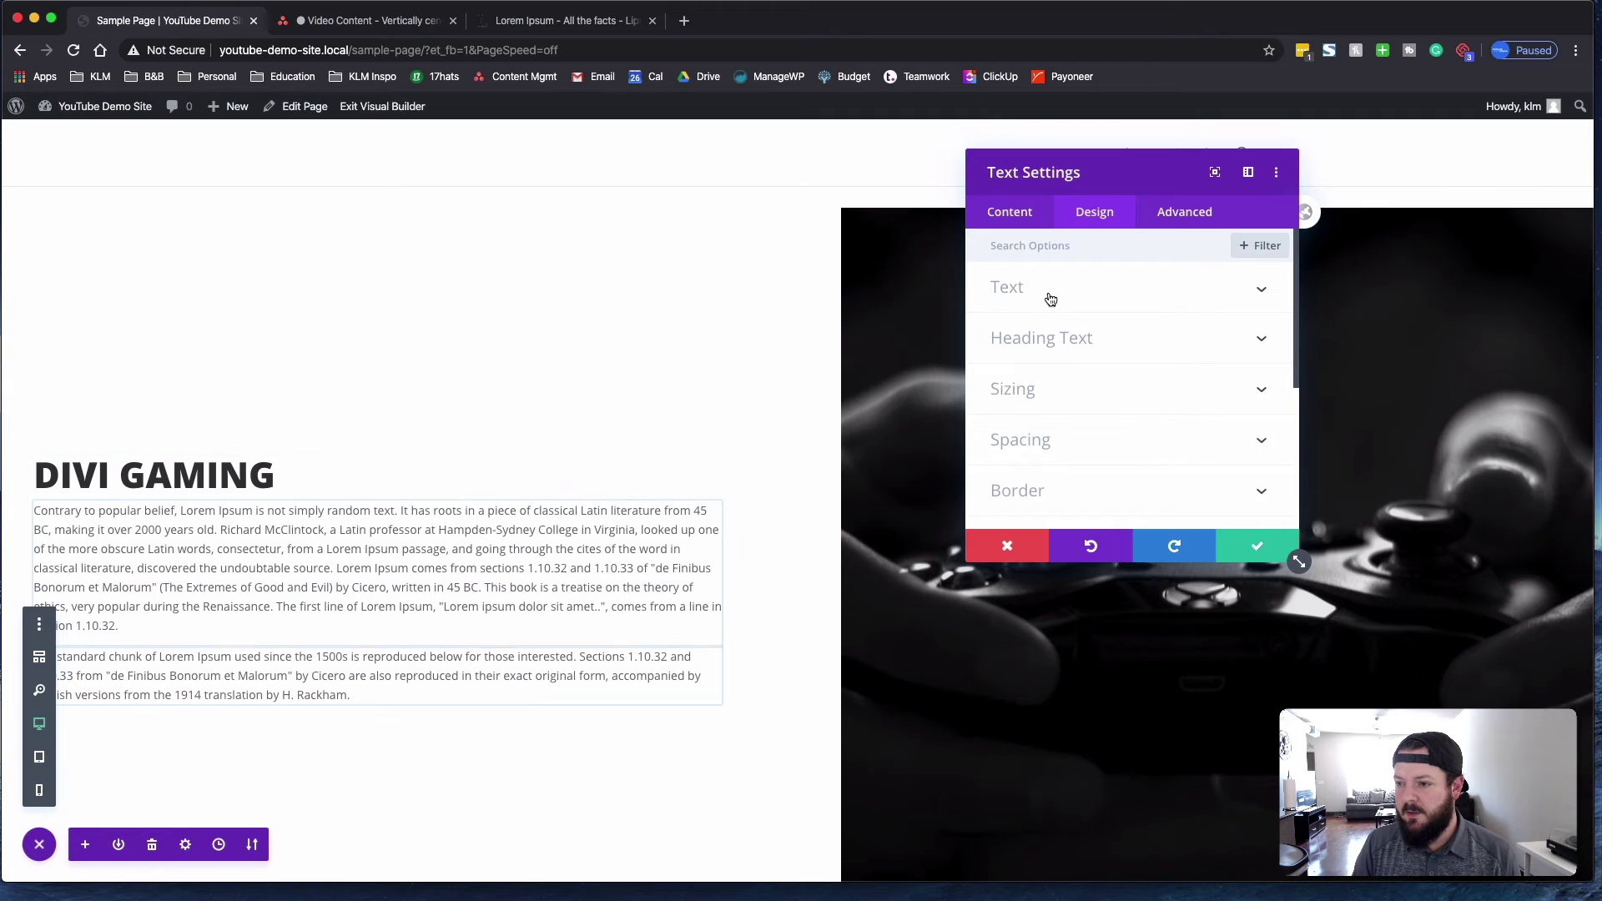
left_click(1100, 293)
scroll(1208, 401, "down", 3)
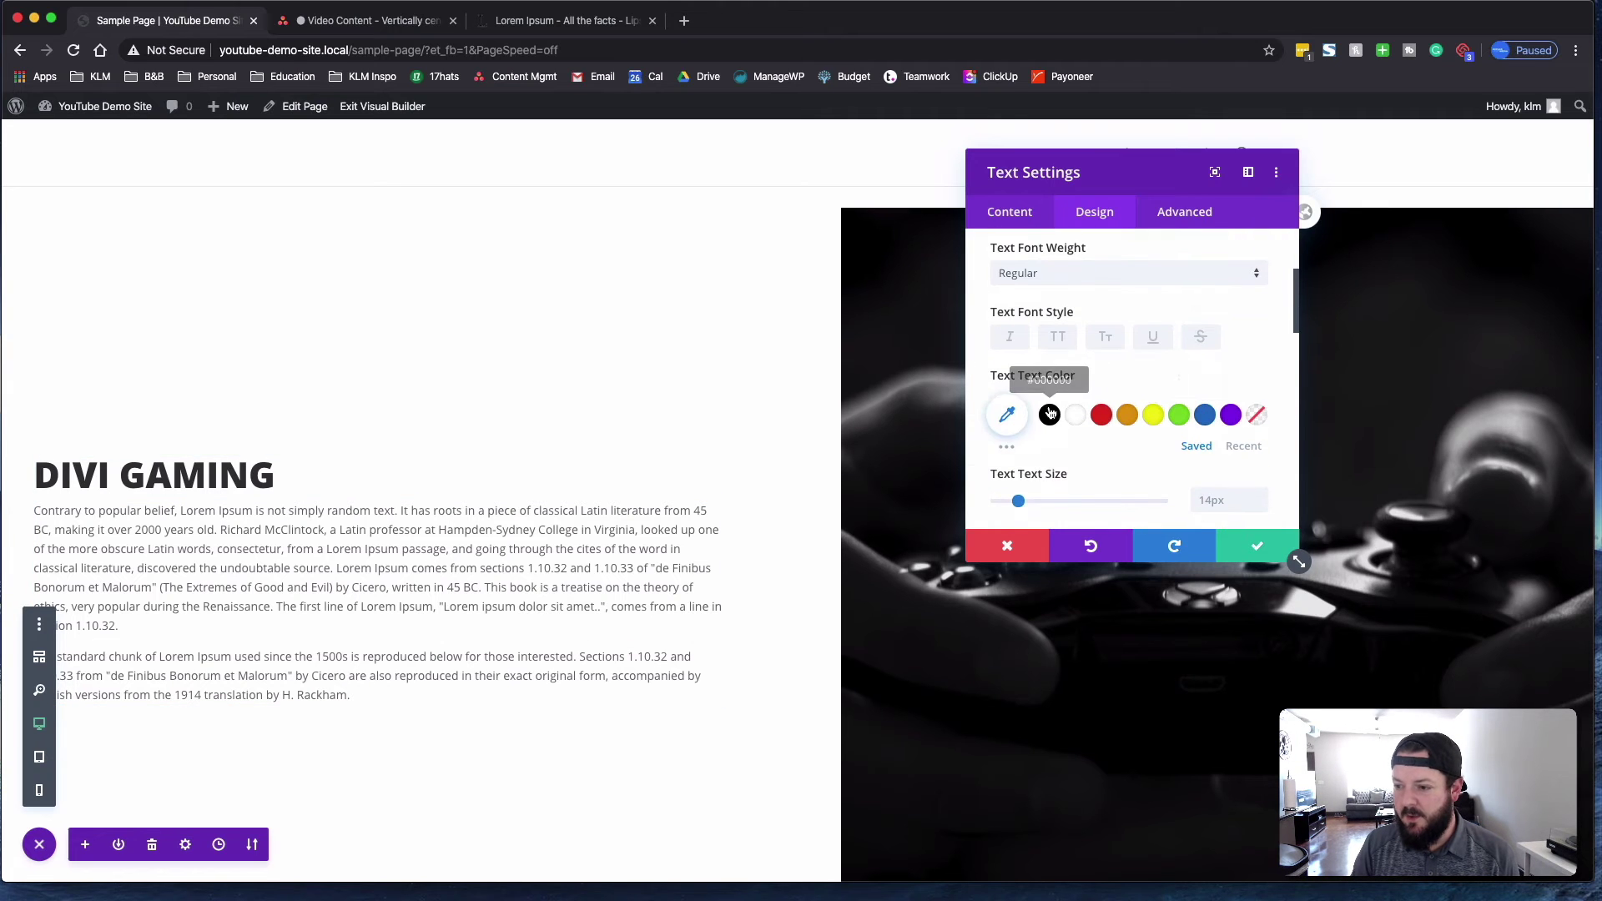
left_click(1049, 420)
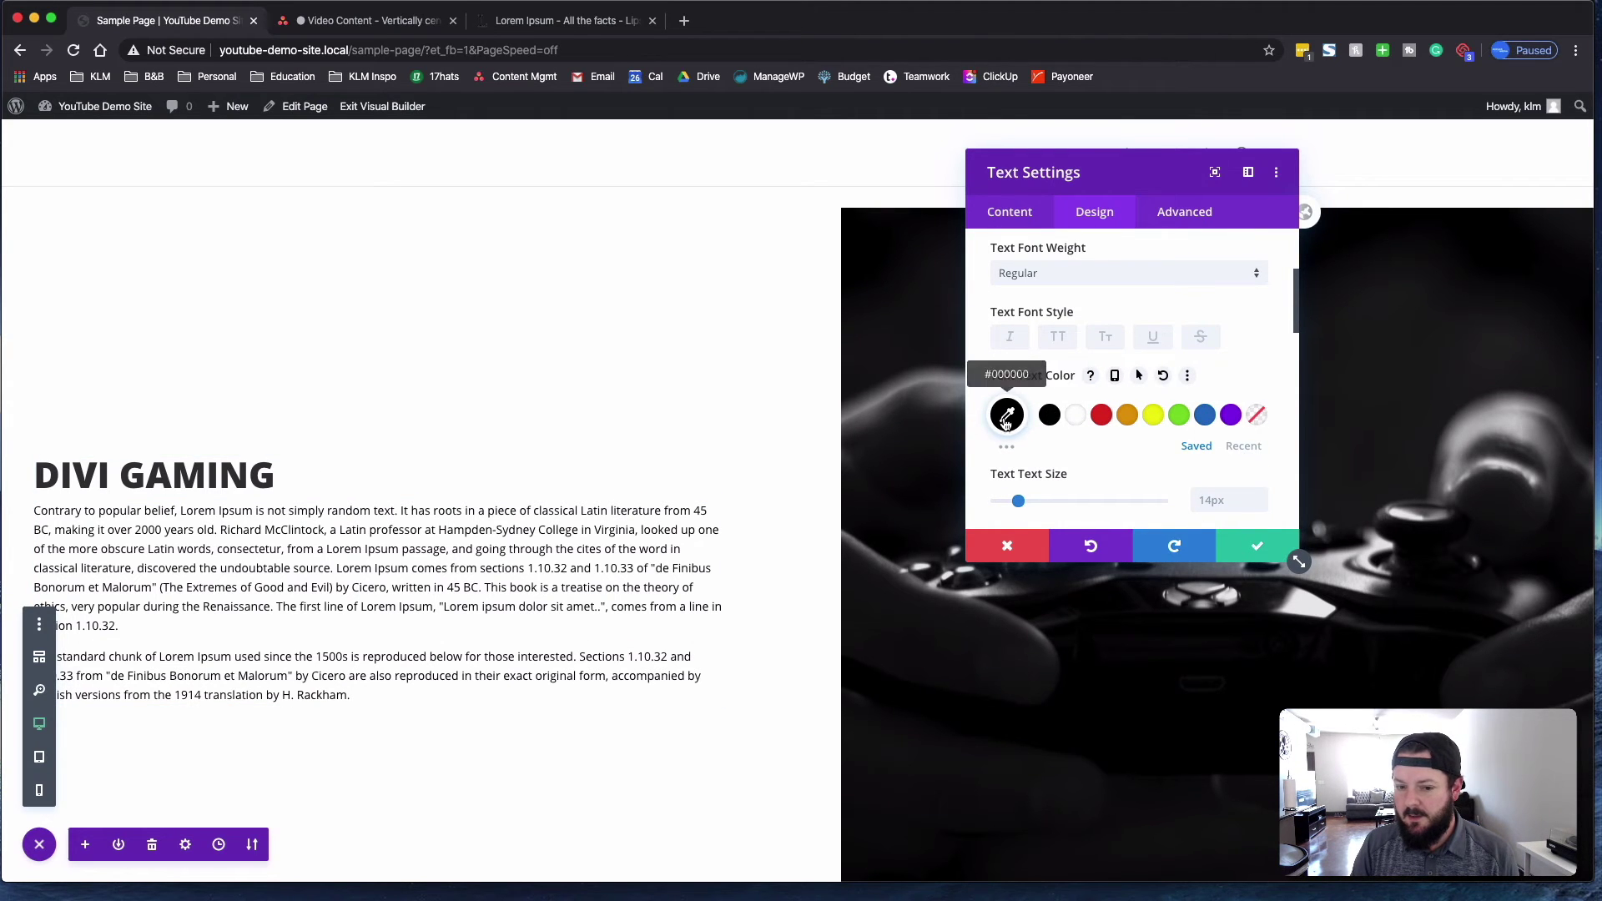
left_click(1008, 417)
scroll(1016, 451, "down", 2)
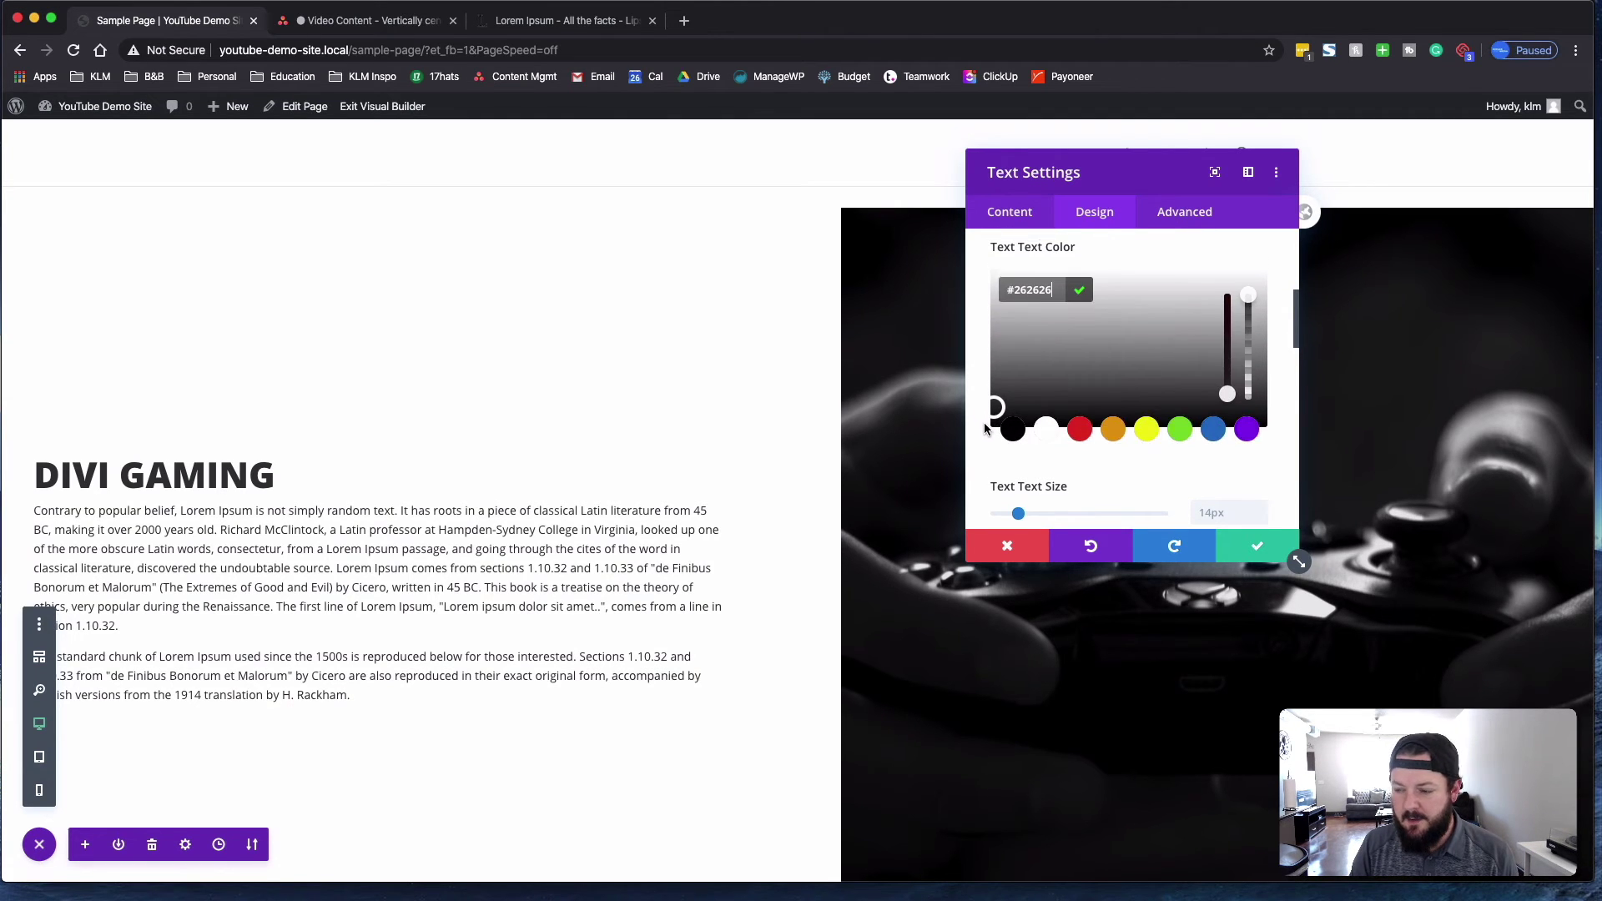
scroll(1075, 419, "up", 3)
scroll(1075, 427, "up", 1)
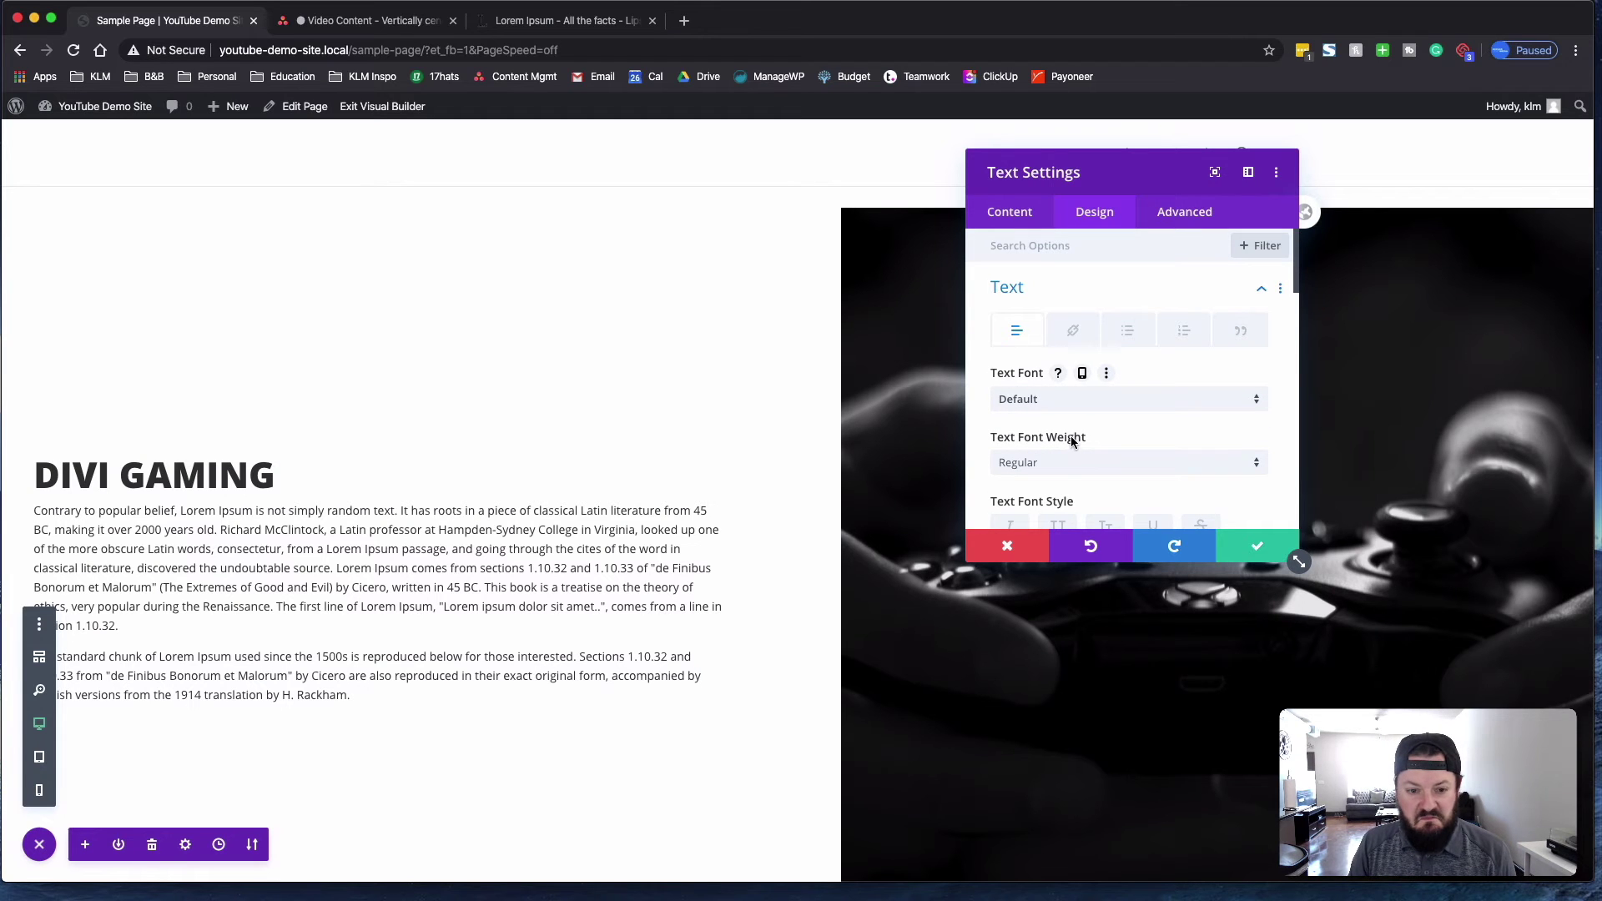
scroll(1089, 417, "down", 5)
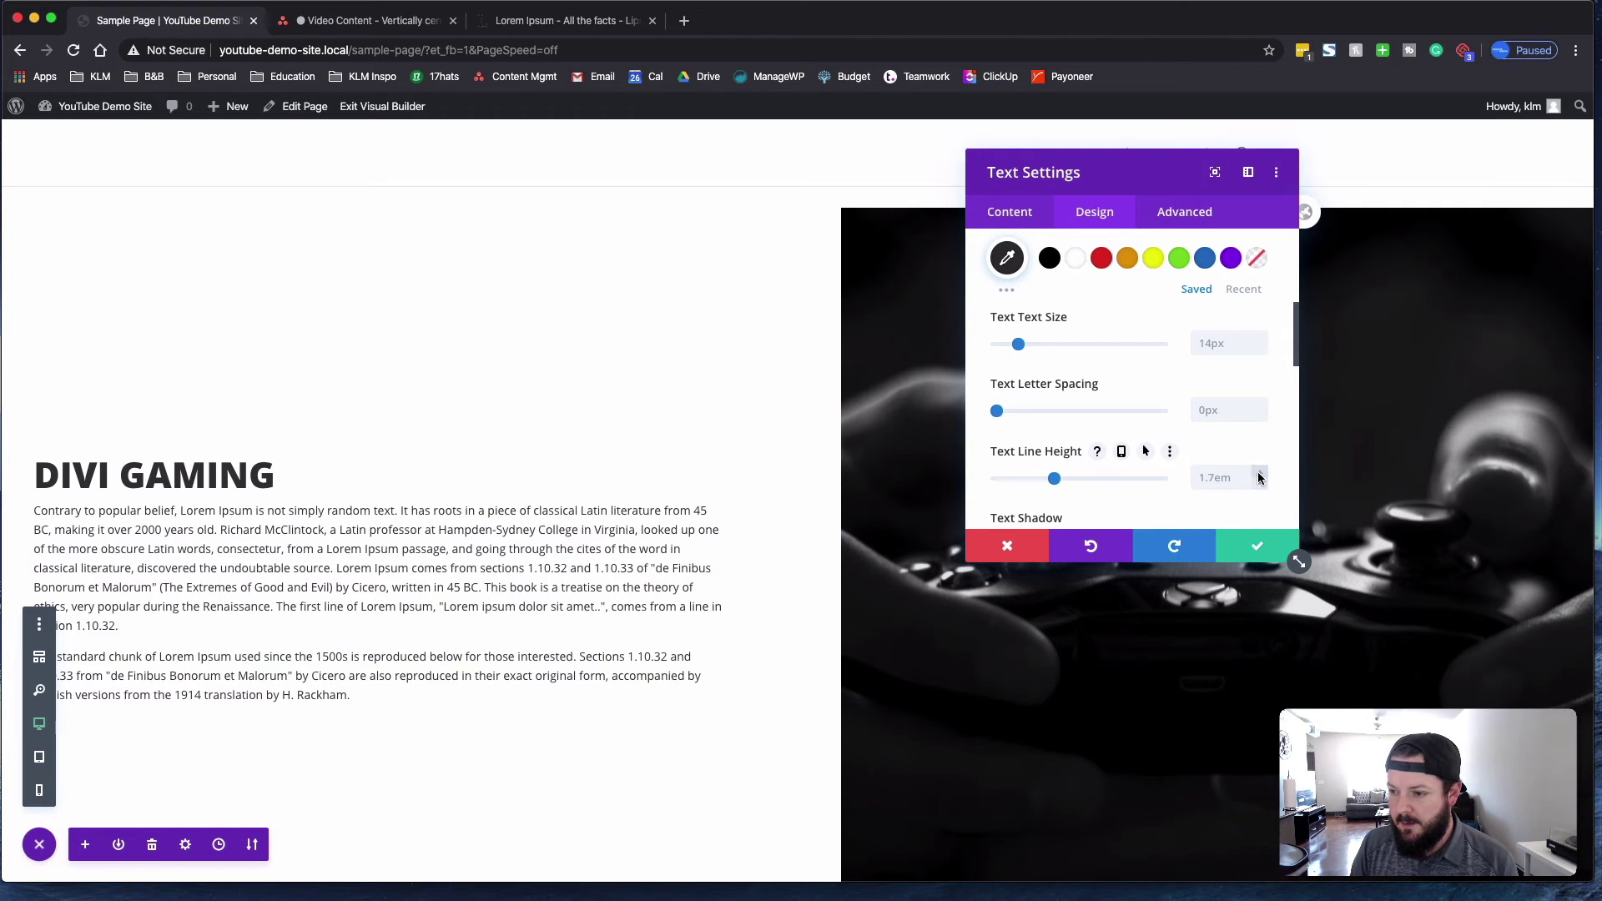
left_click(1259, 474)
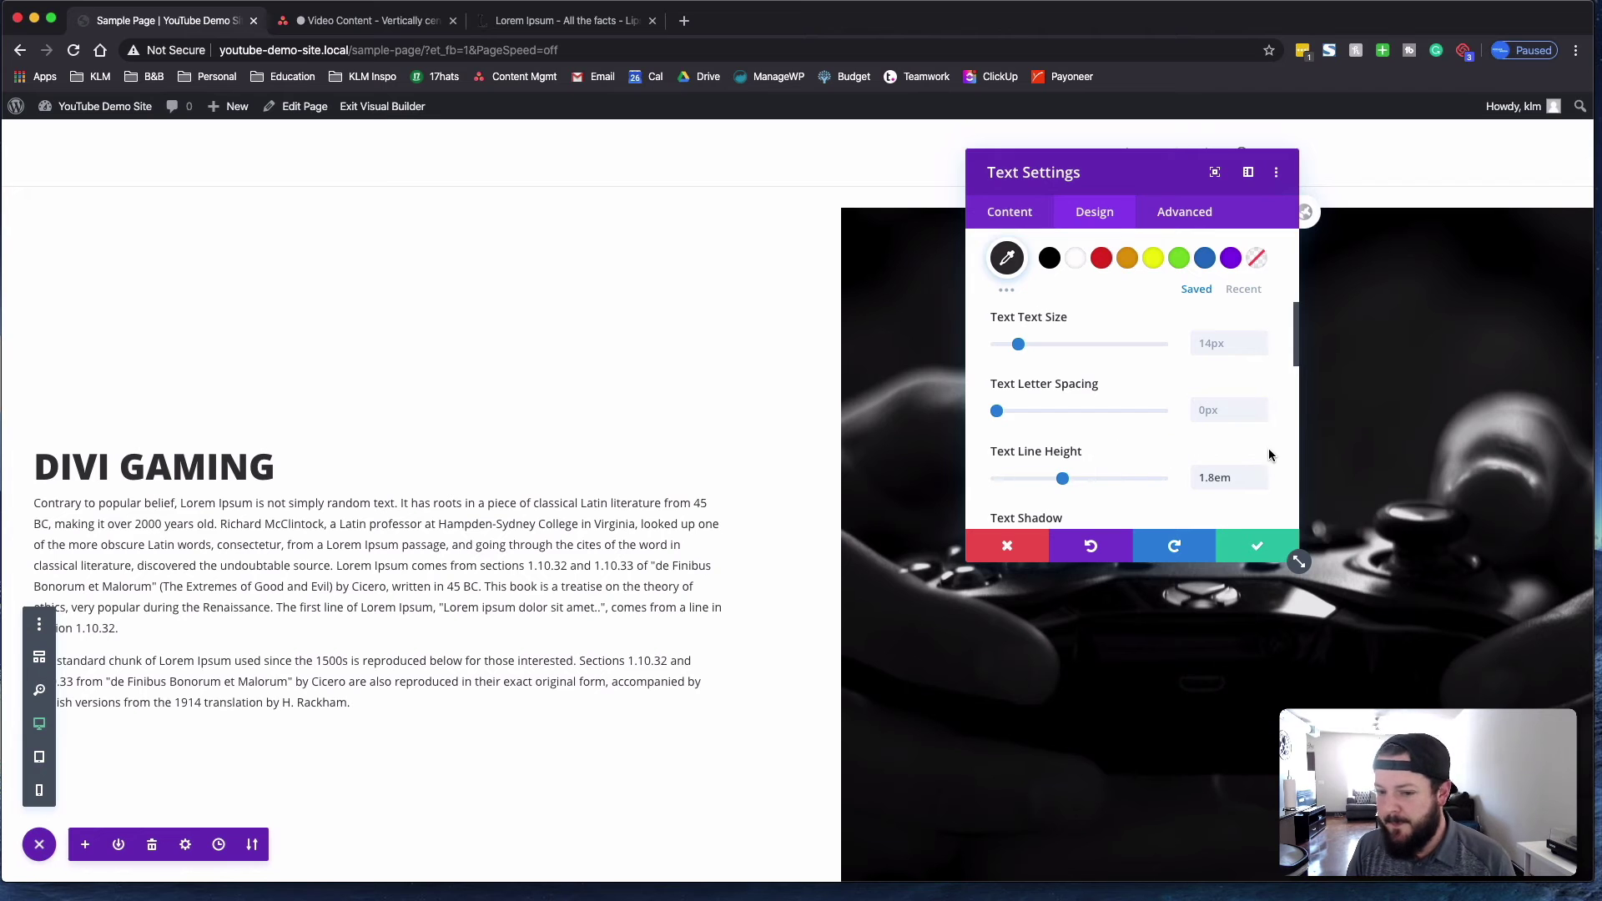
left_click(1253, 538)
Open the section's Design sizing options from Wireframe view, moving the settings panel aside
scroll(769, 515, "down", 5)
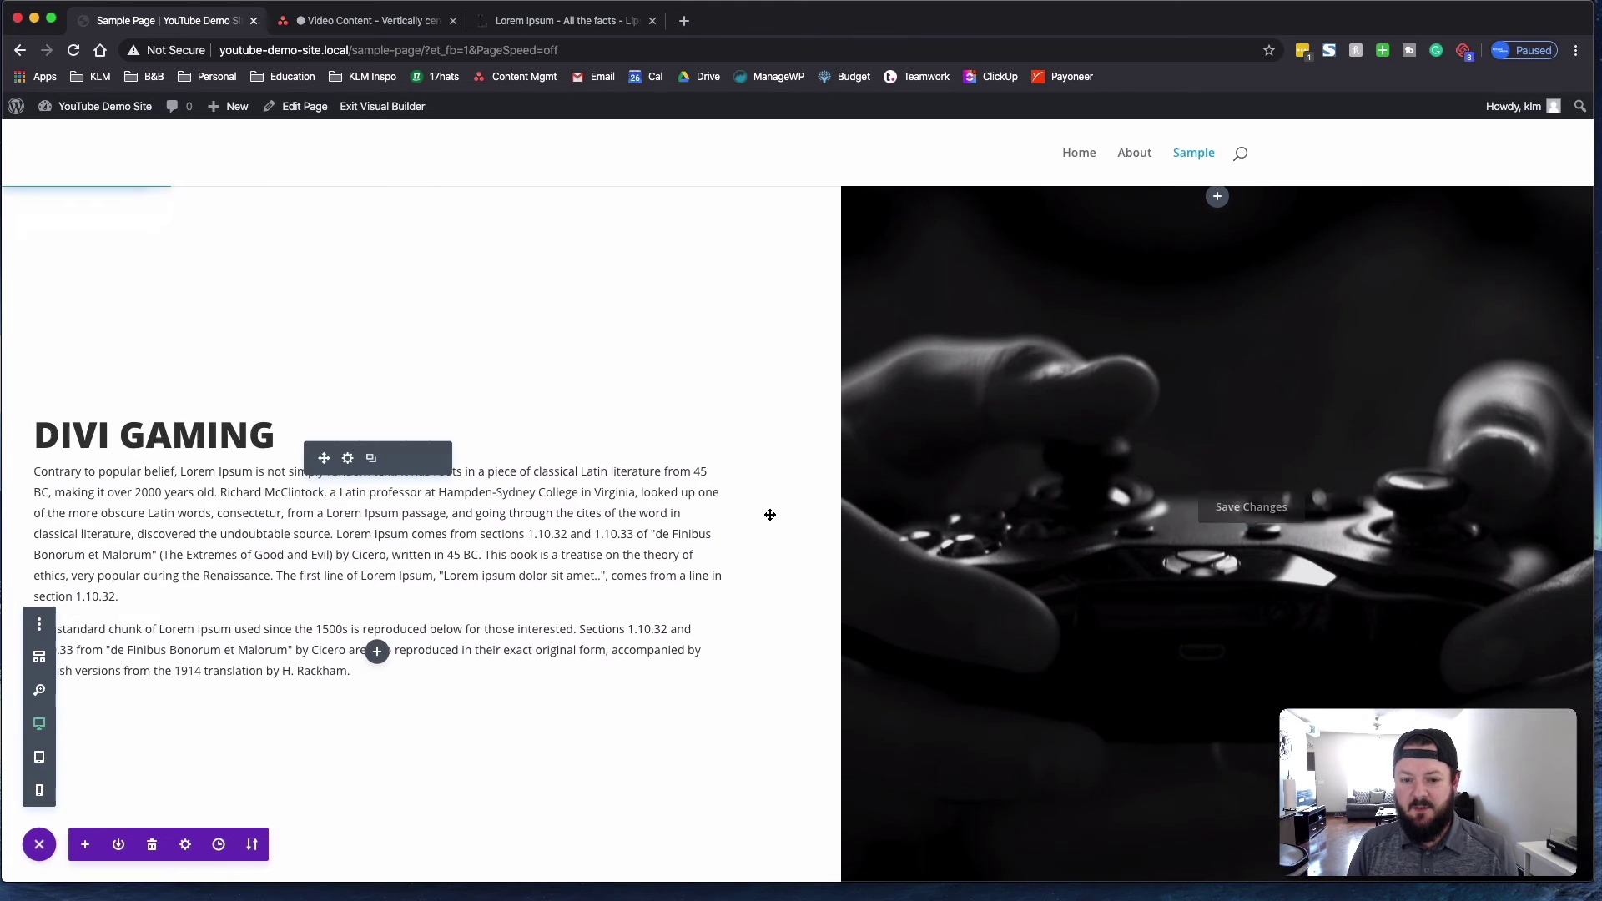
scroll(769, 515, "up", 2)
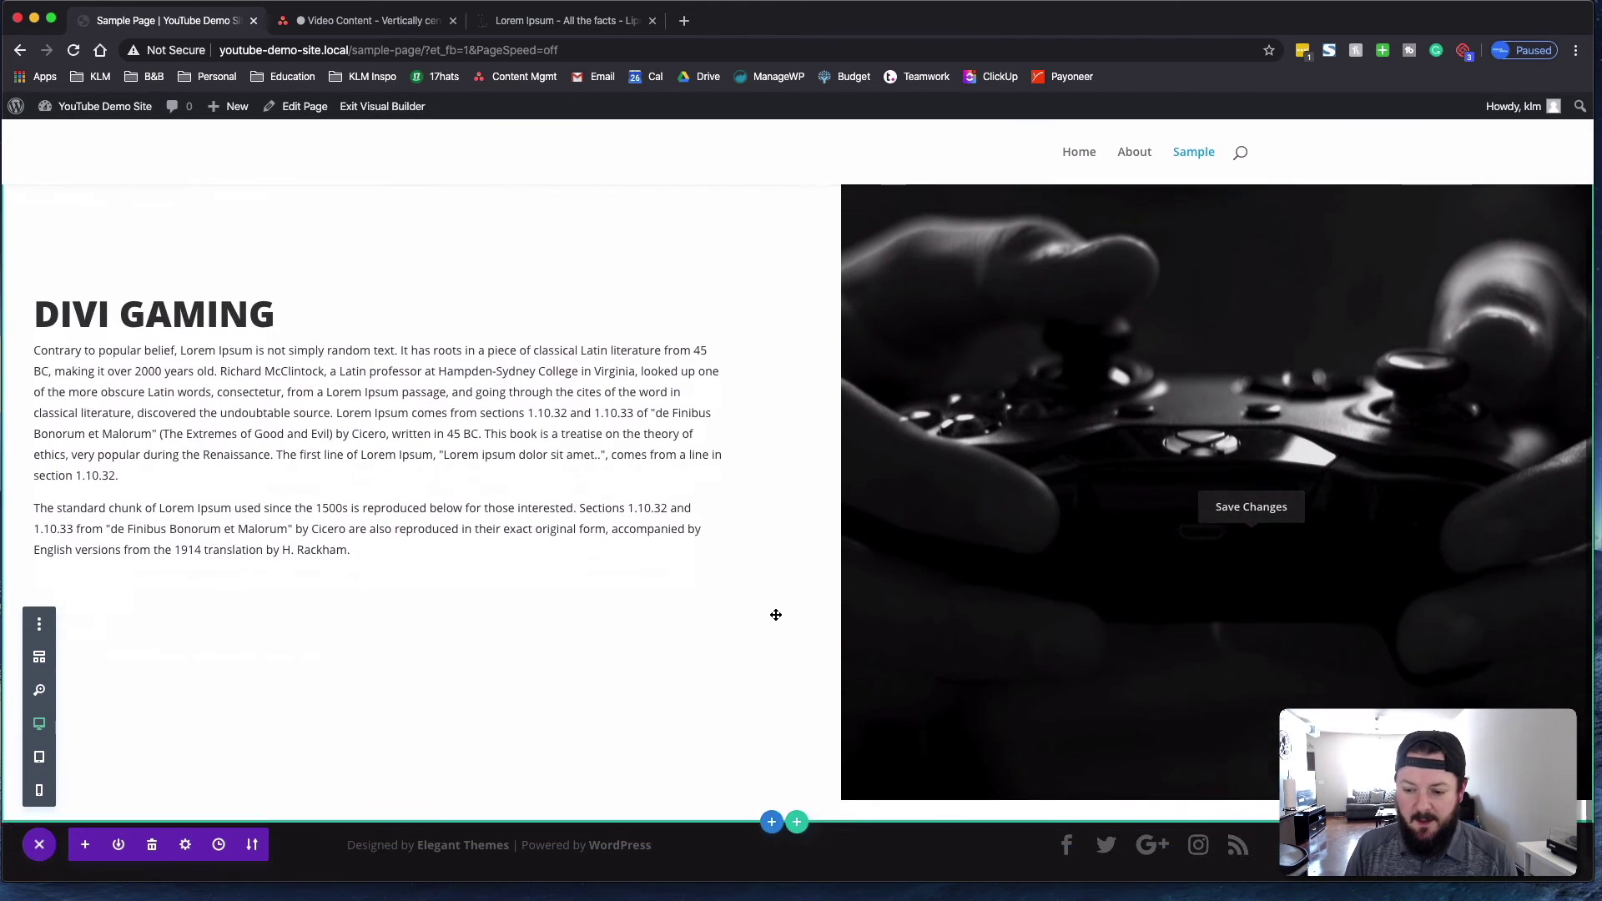
left_click(39, 657)
left_click(389, 162)
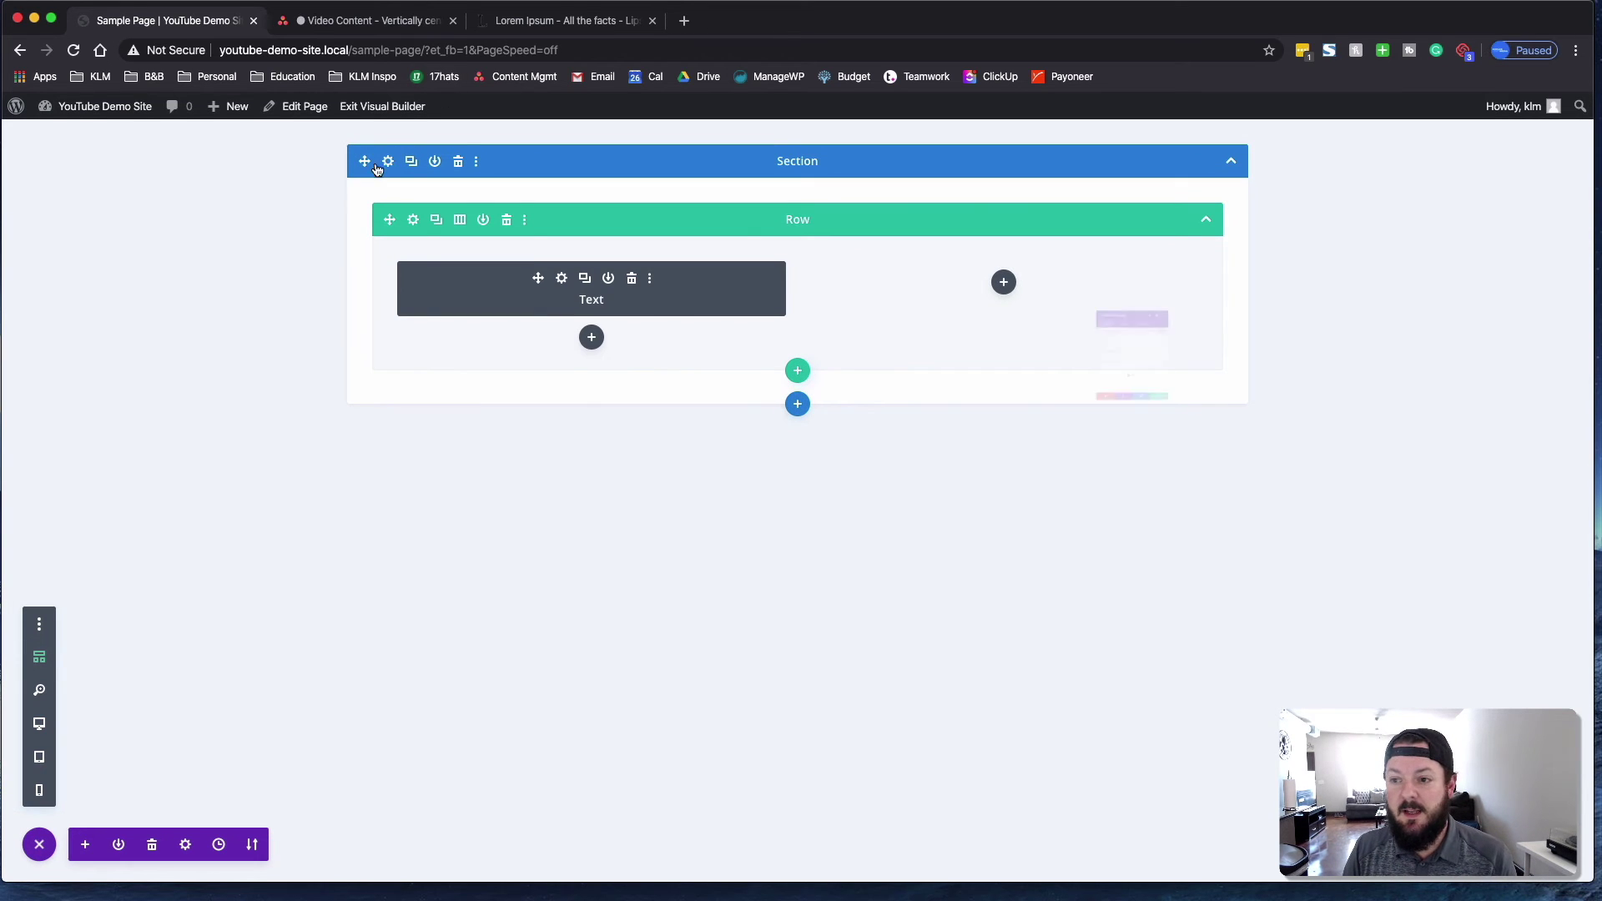
left_click(39, 723)
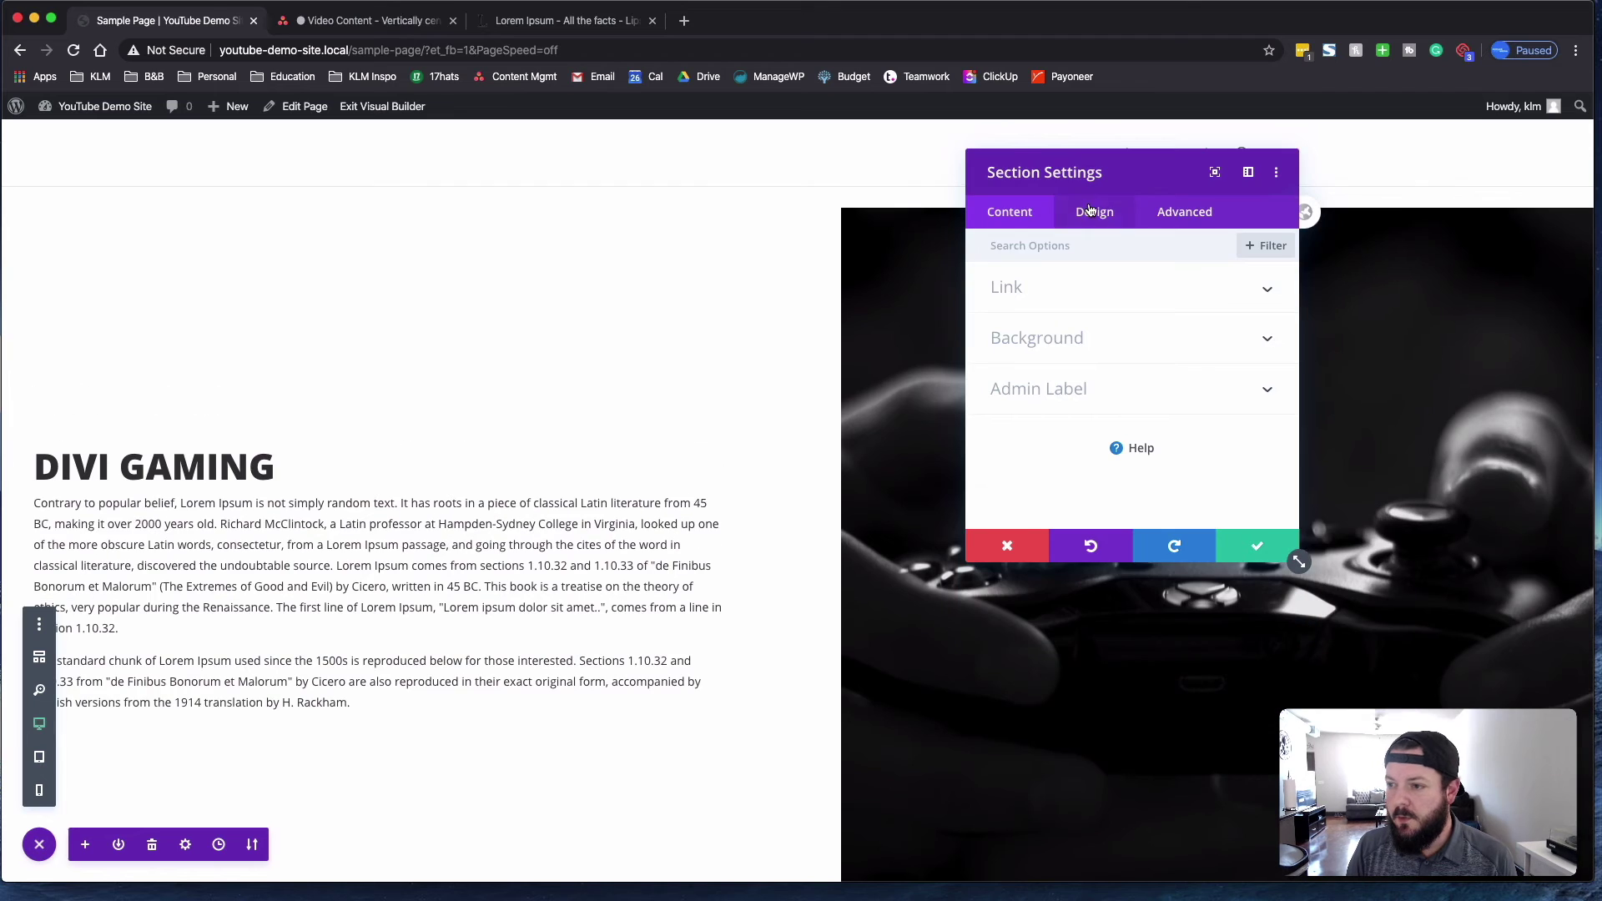
left_click_drag(1135, 182, 1203, 182)
left_click(1168, 218)
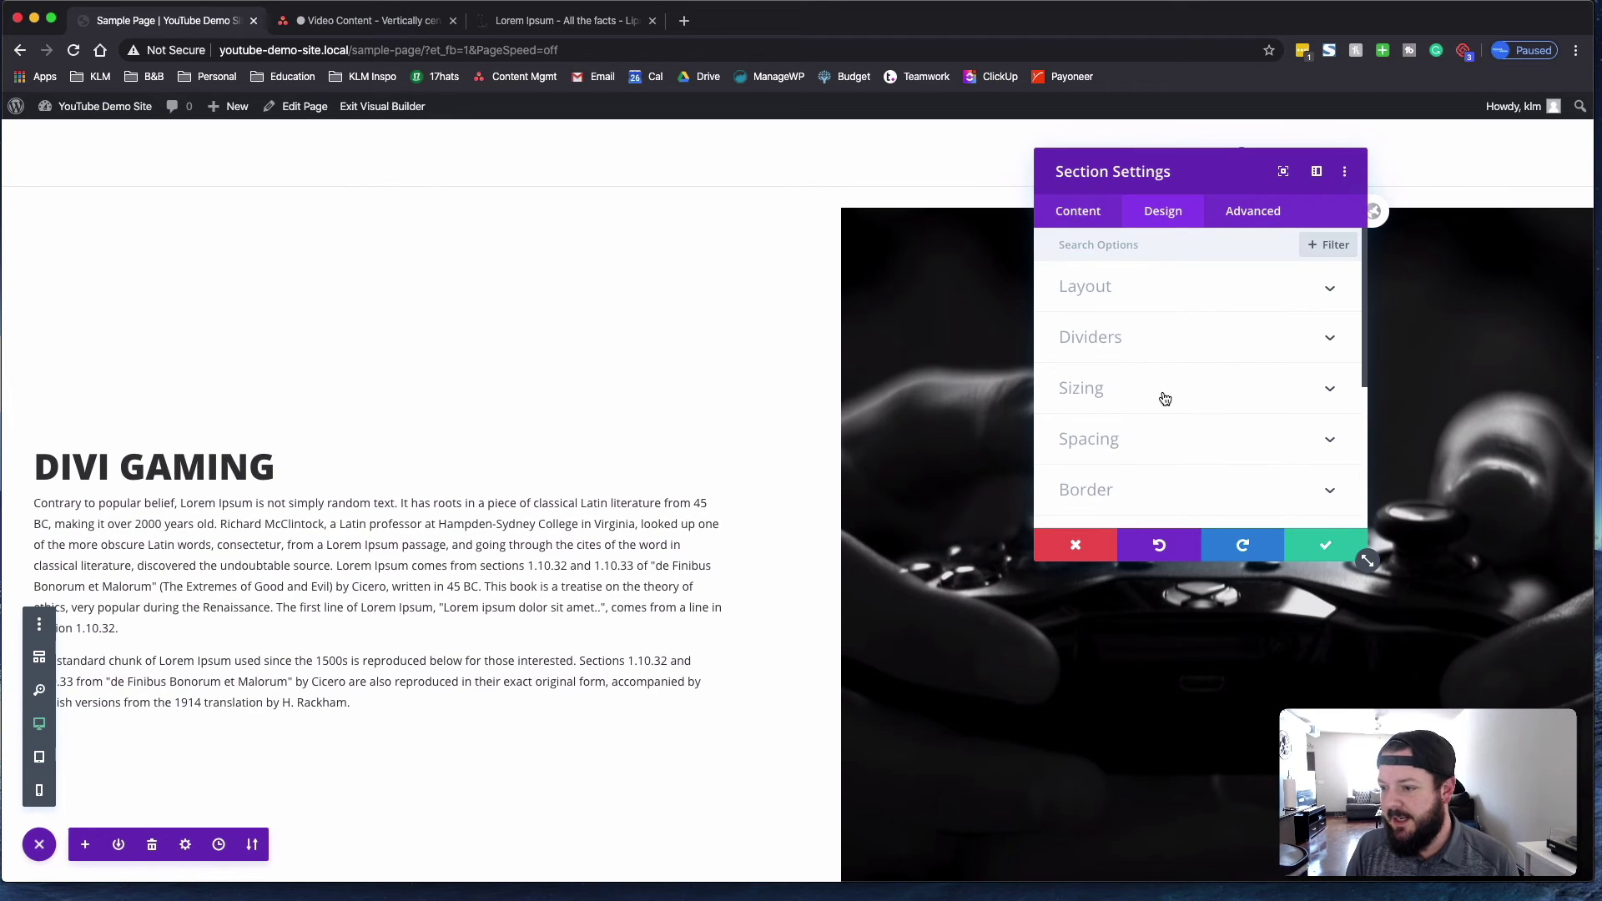
left_click(1126, 387)
scroll(1200, 408, "down", 5)
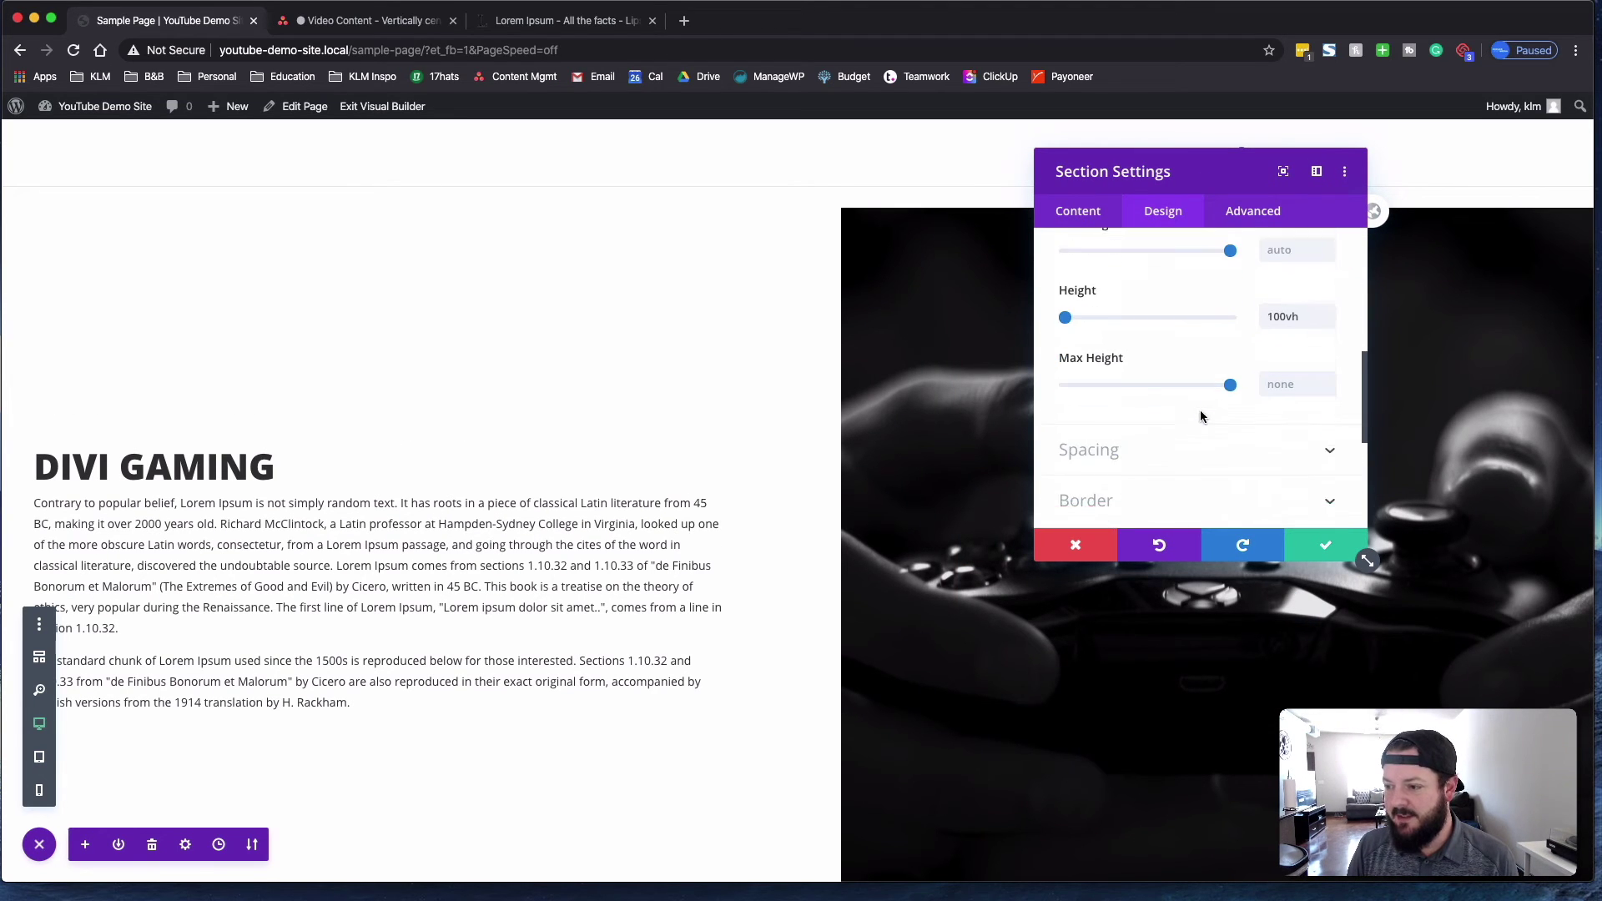
Set the section's Min Height to 600px and lower its fixed Height to about 391px
left_click_drag(1296, 306, 1215, 305)
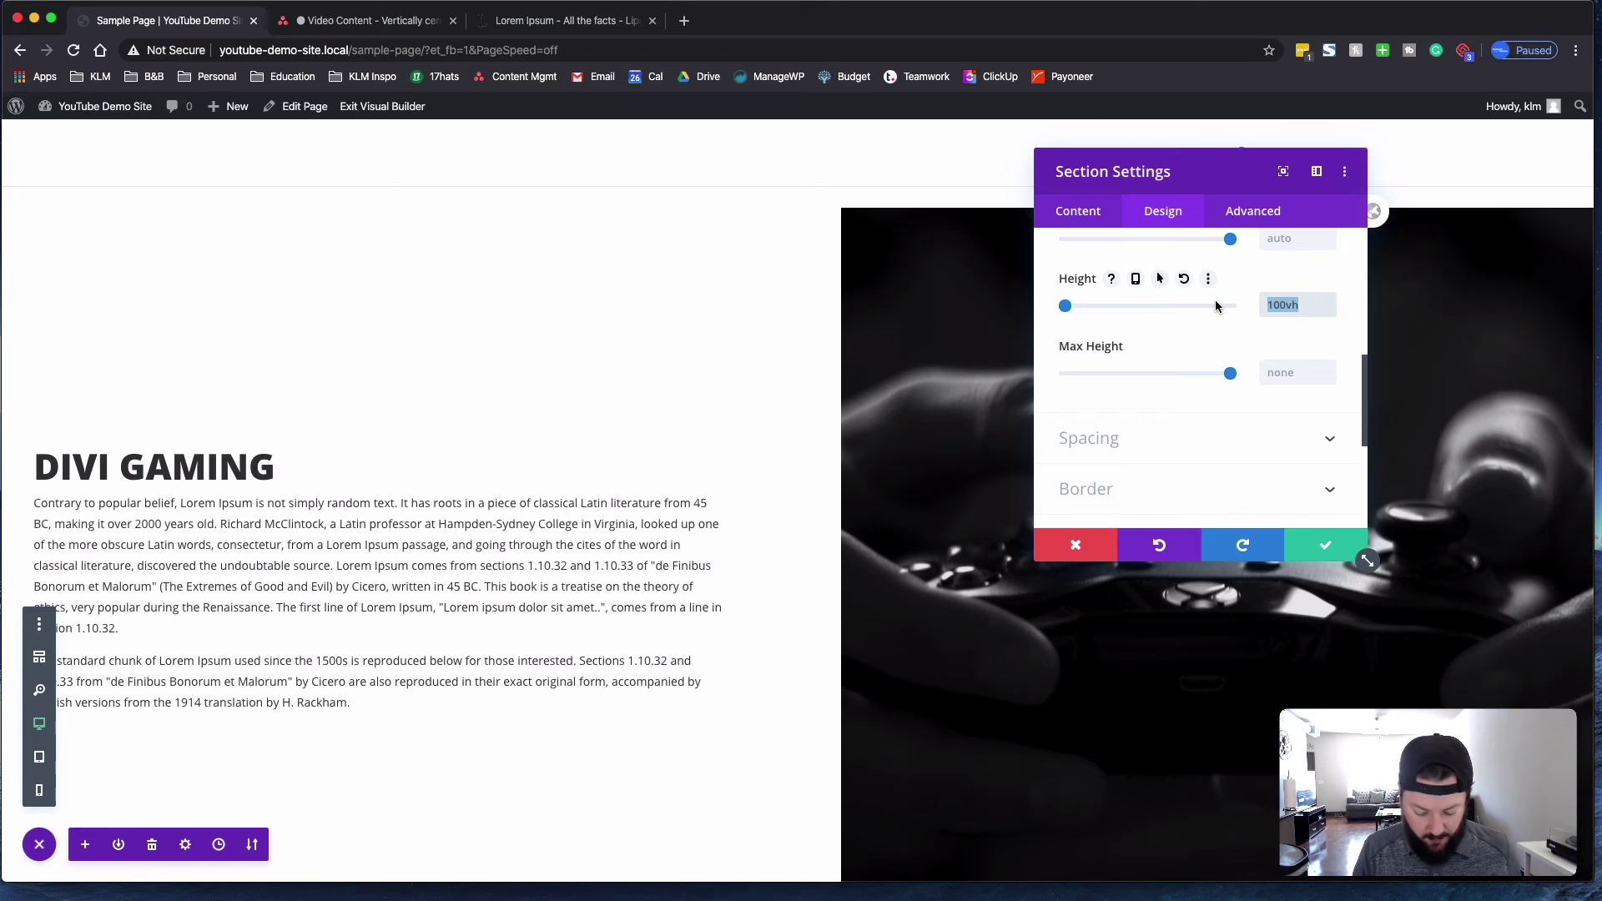
type("600px")
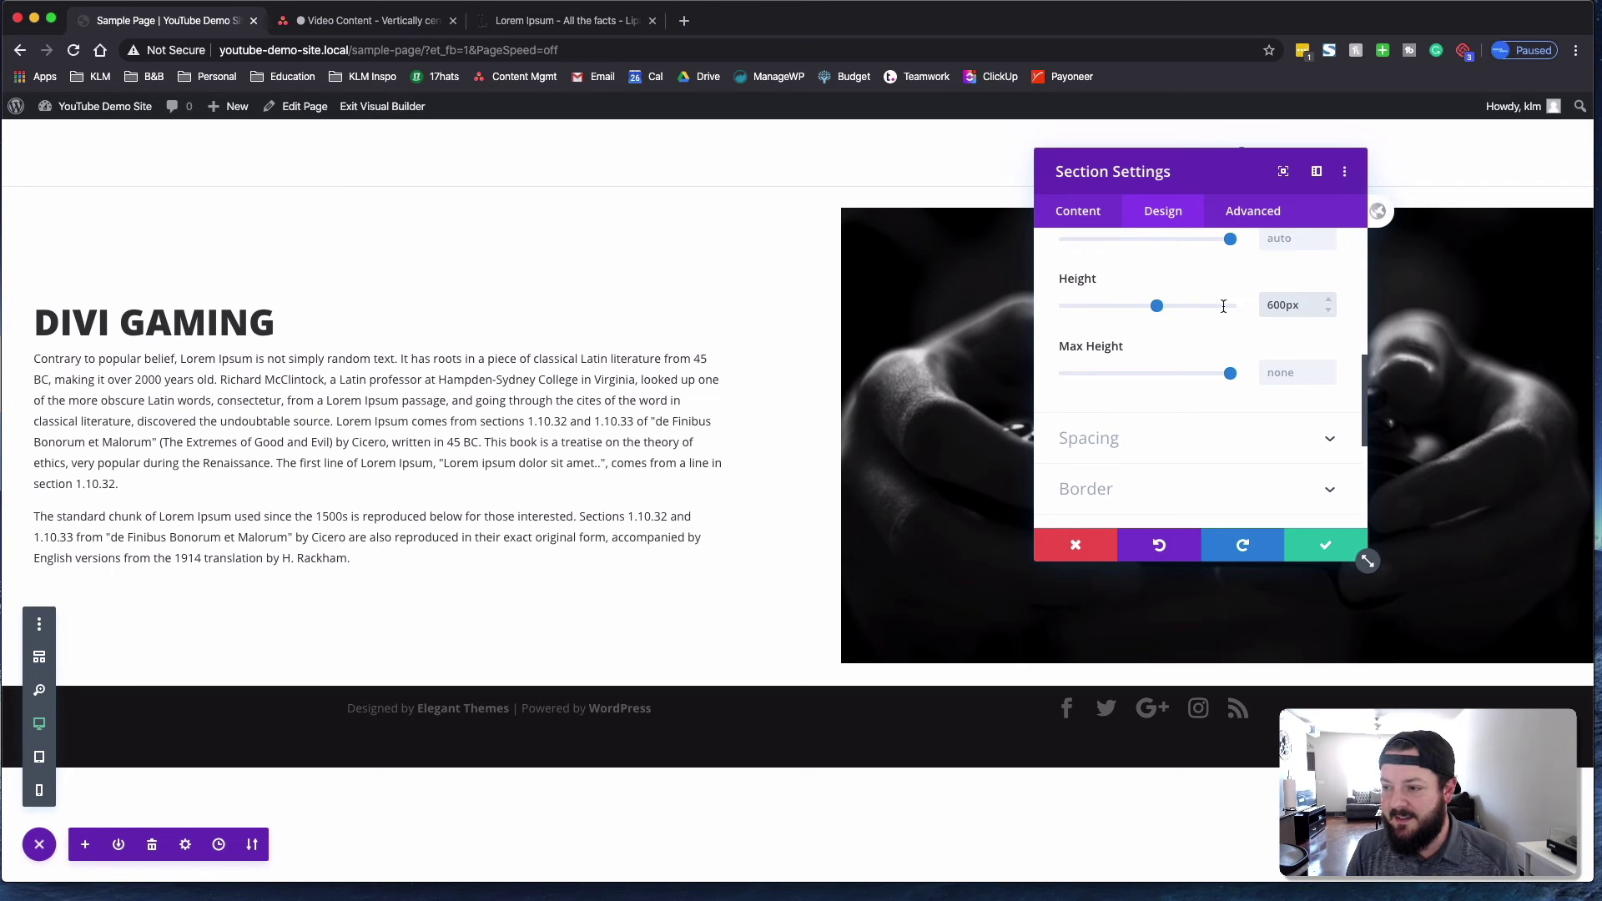
mouse_move(1164, 309)
left_mouse_down()
mouse_move(1114, 321)
mouse_move(1156, 331)
left_mouse_up()
scroll(1157, 331, "up", 1)
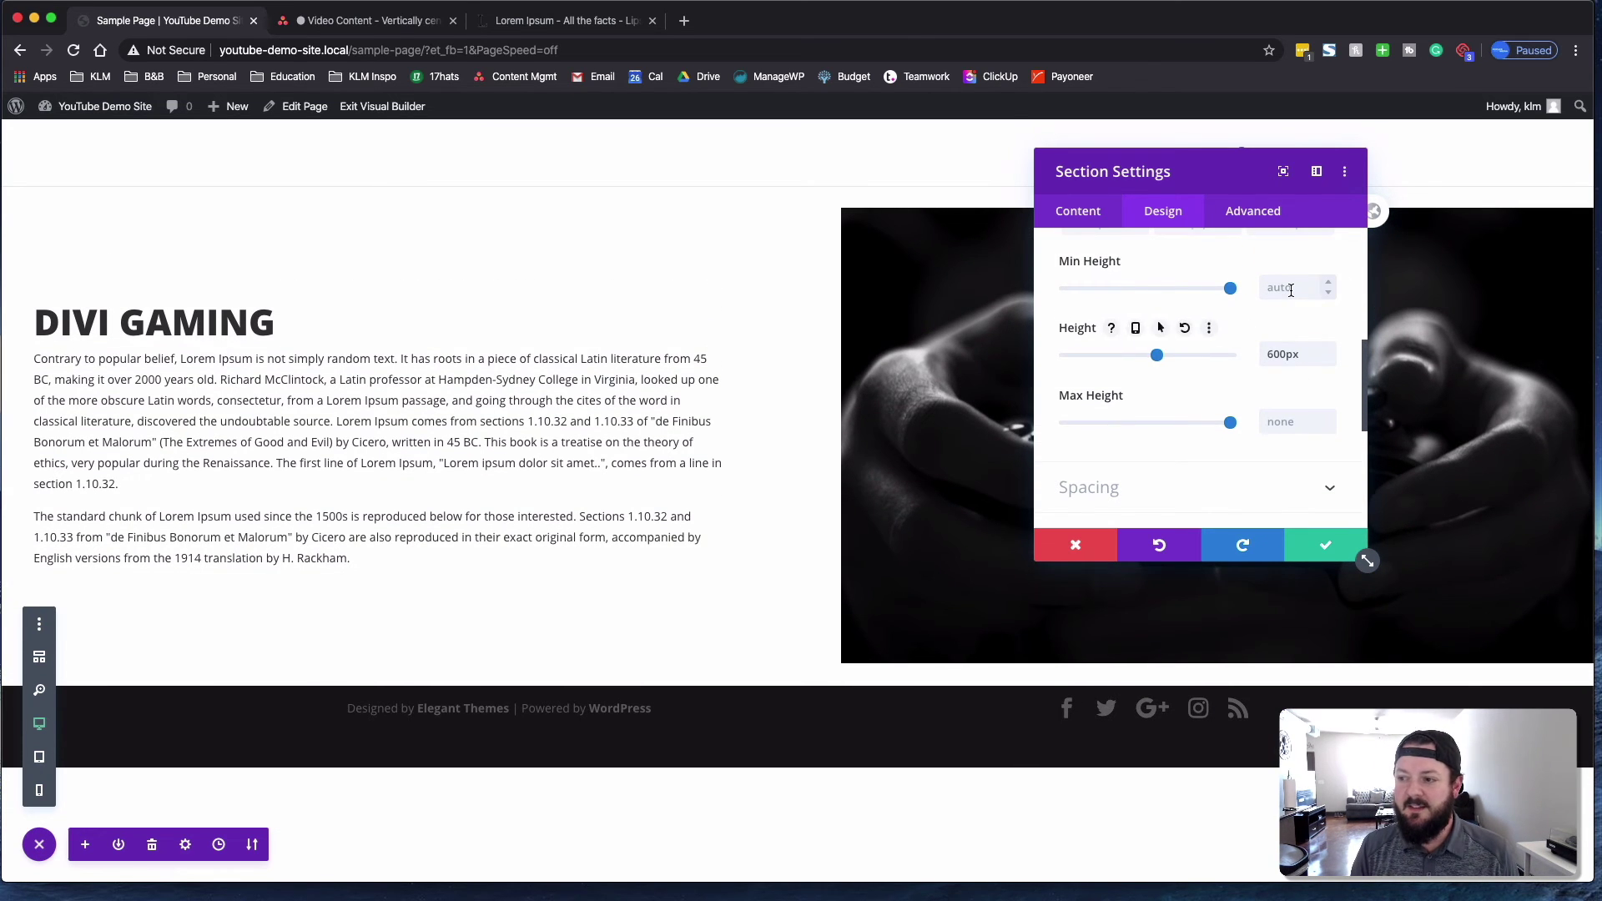
type("600px")
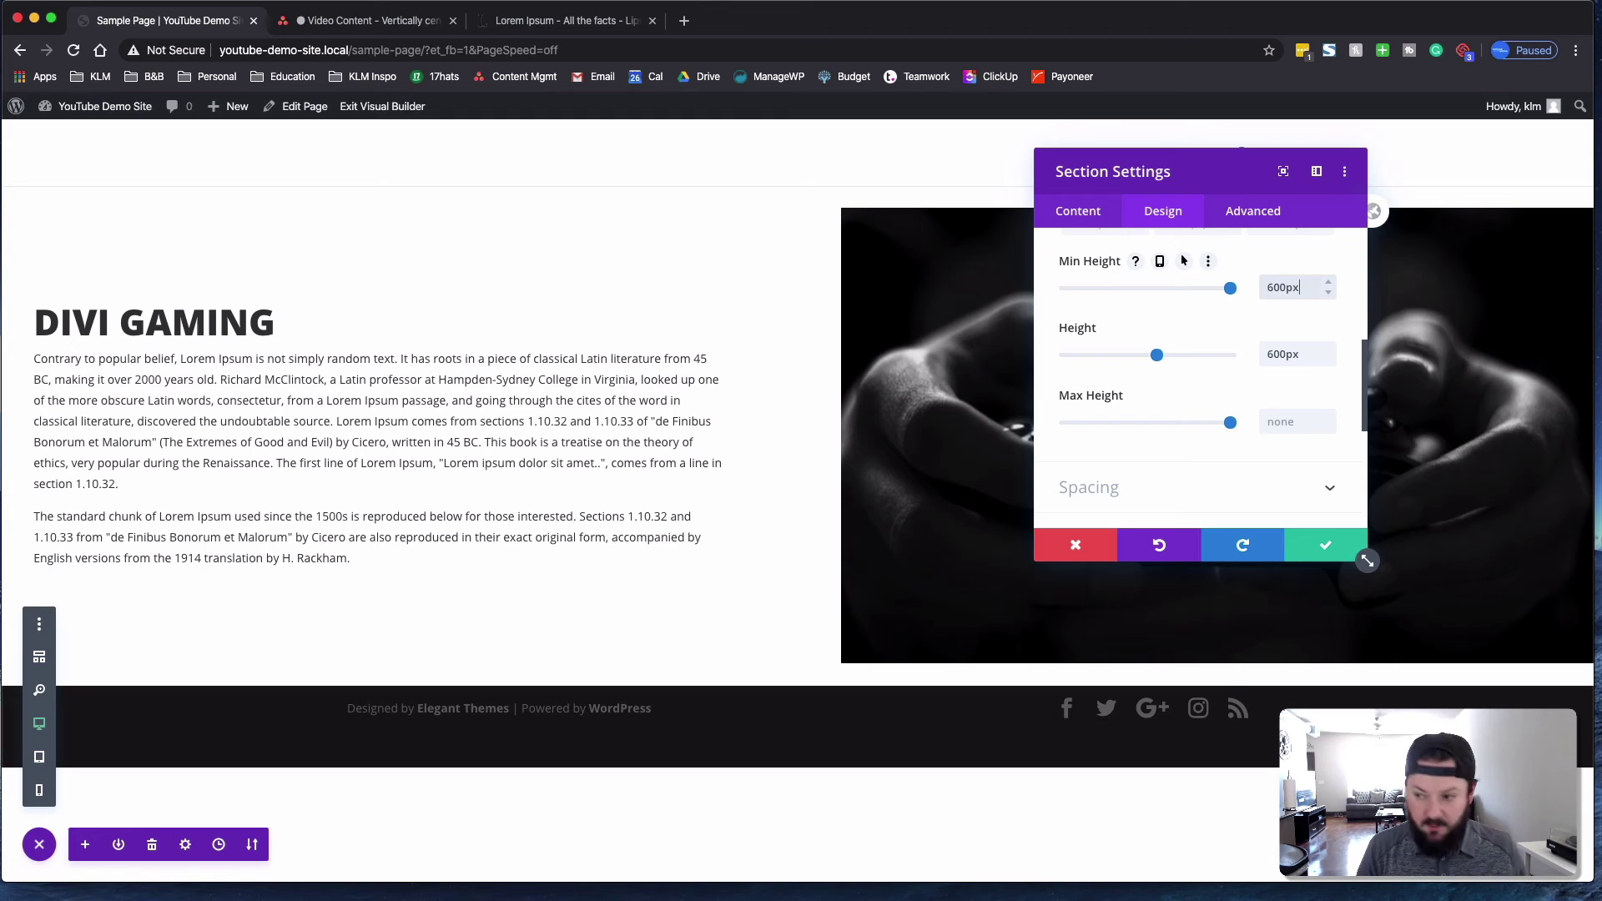
left_click(1154, 354)
mouse_move(1103, 361)
left_mouse_down()
mouse_move(1078, 359)
mouse_move(1217, 371)
mouse_move(1119, 359)
left_mouse_up()
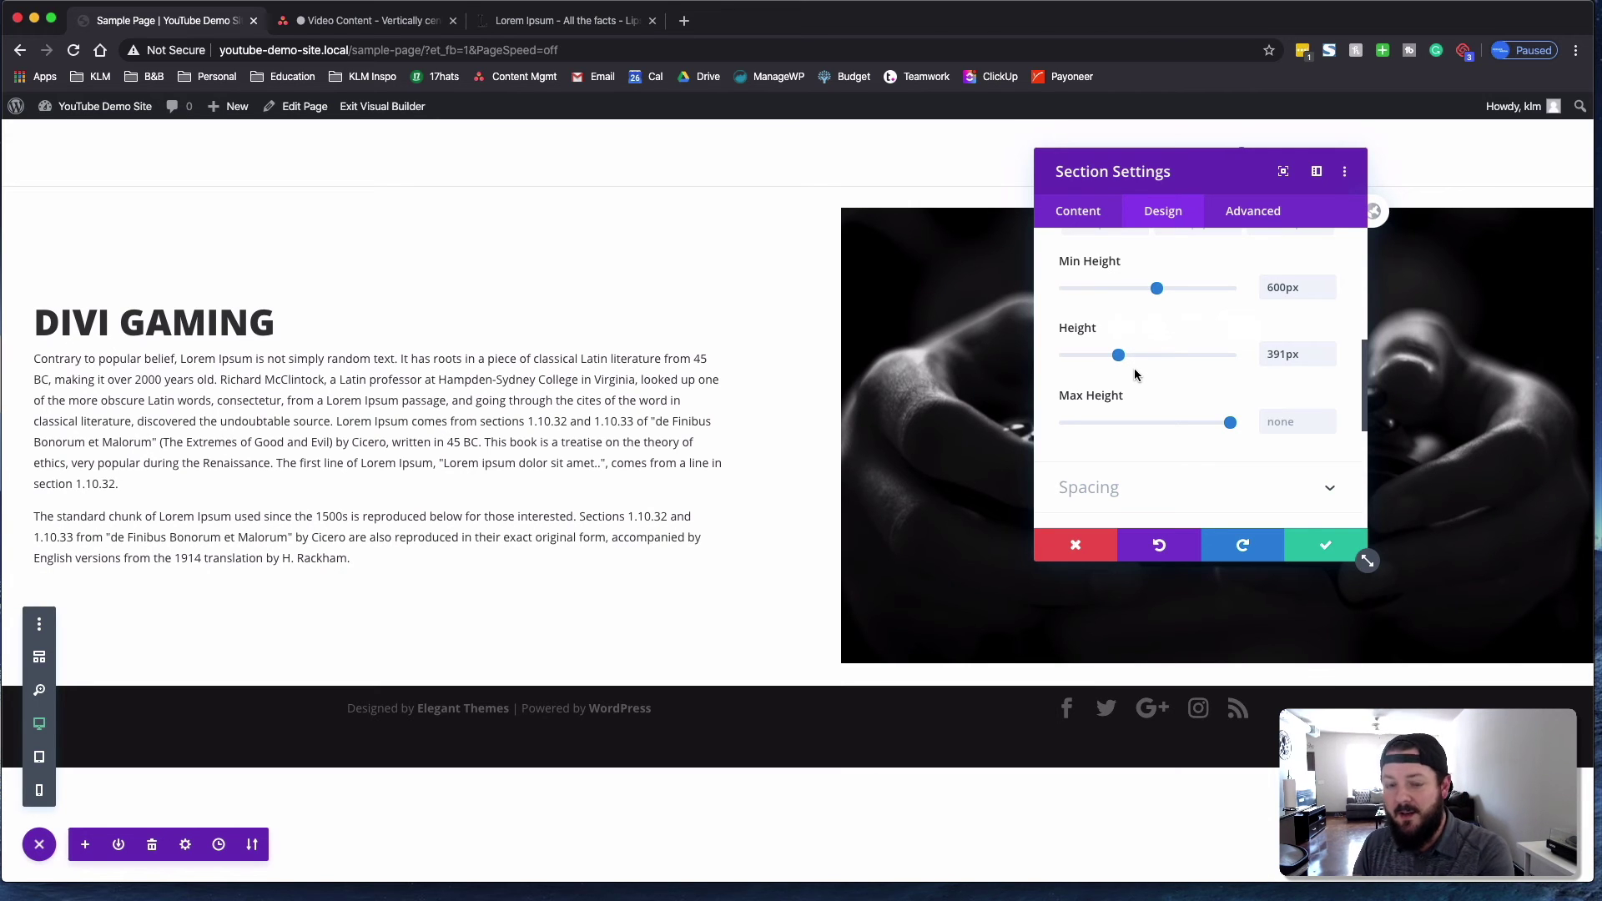
mouse_move(1160, 266)
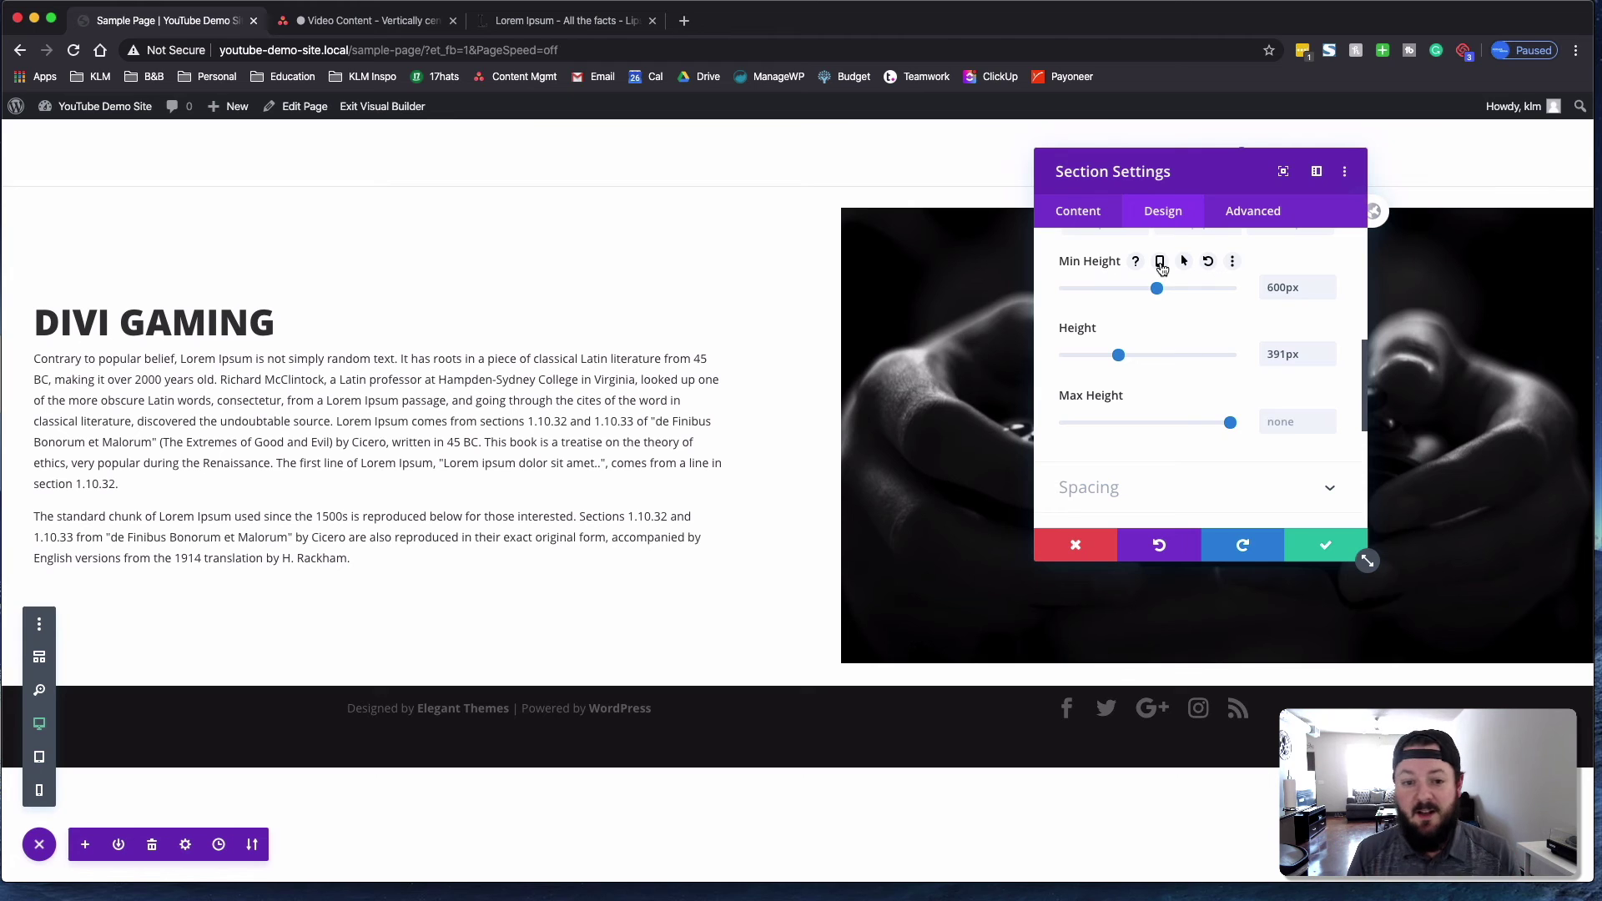
scroll(1178, 282, "up", 5)
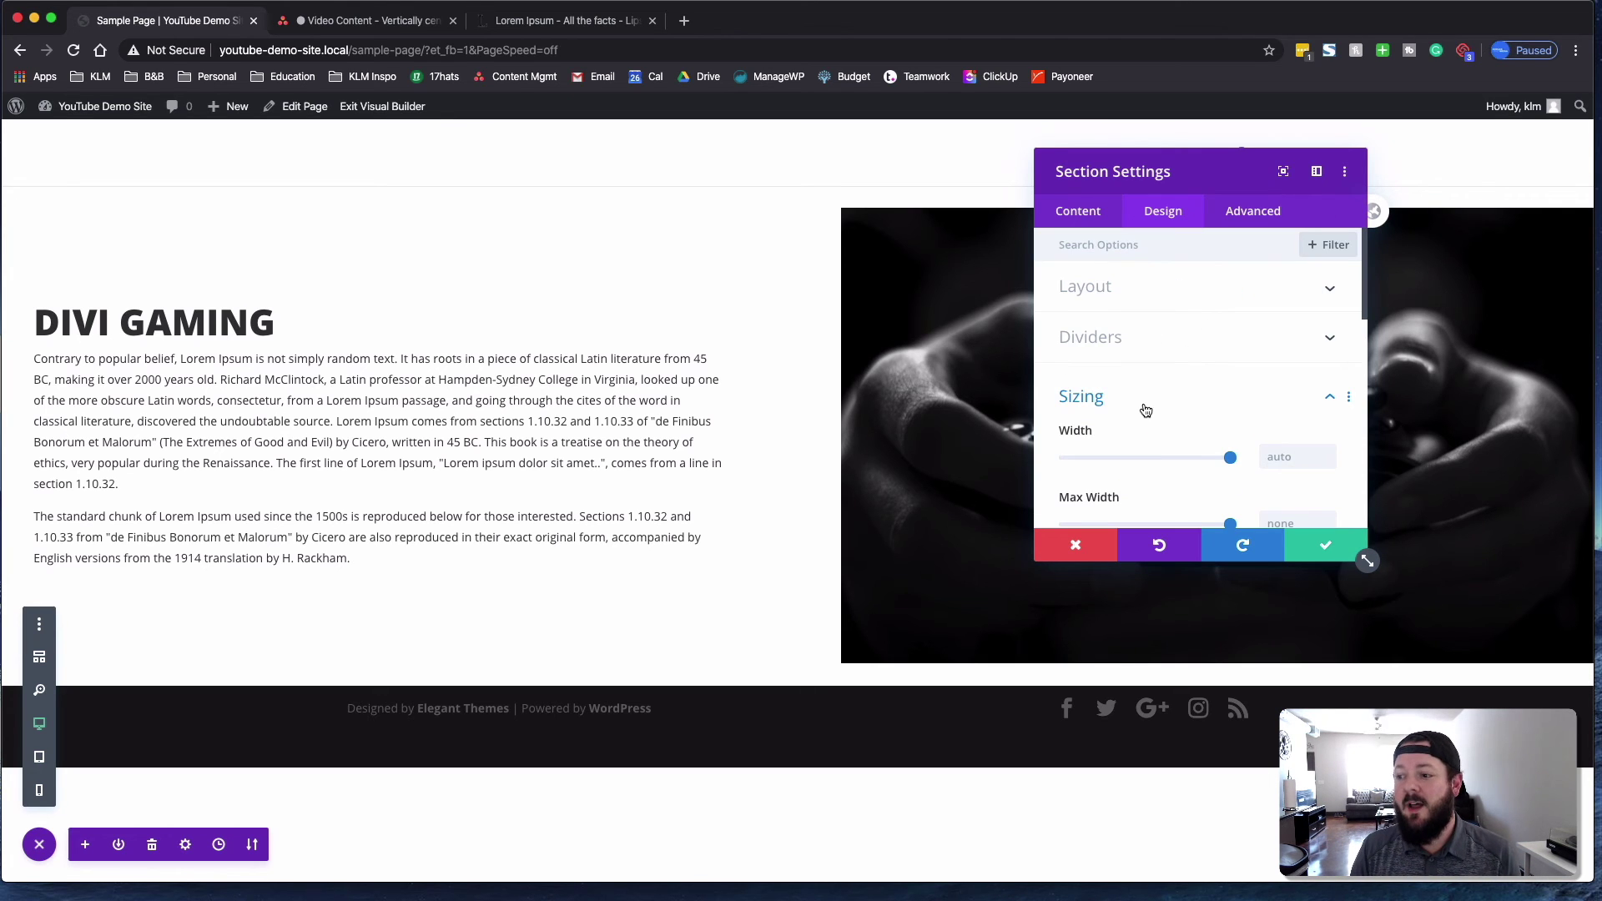
left_click(1146, 409)
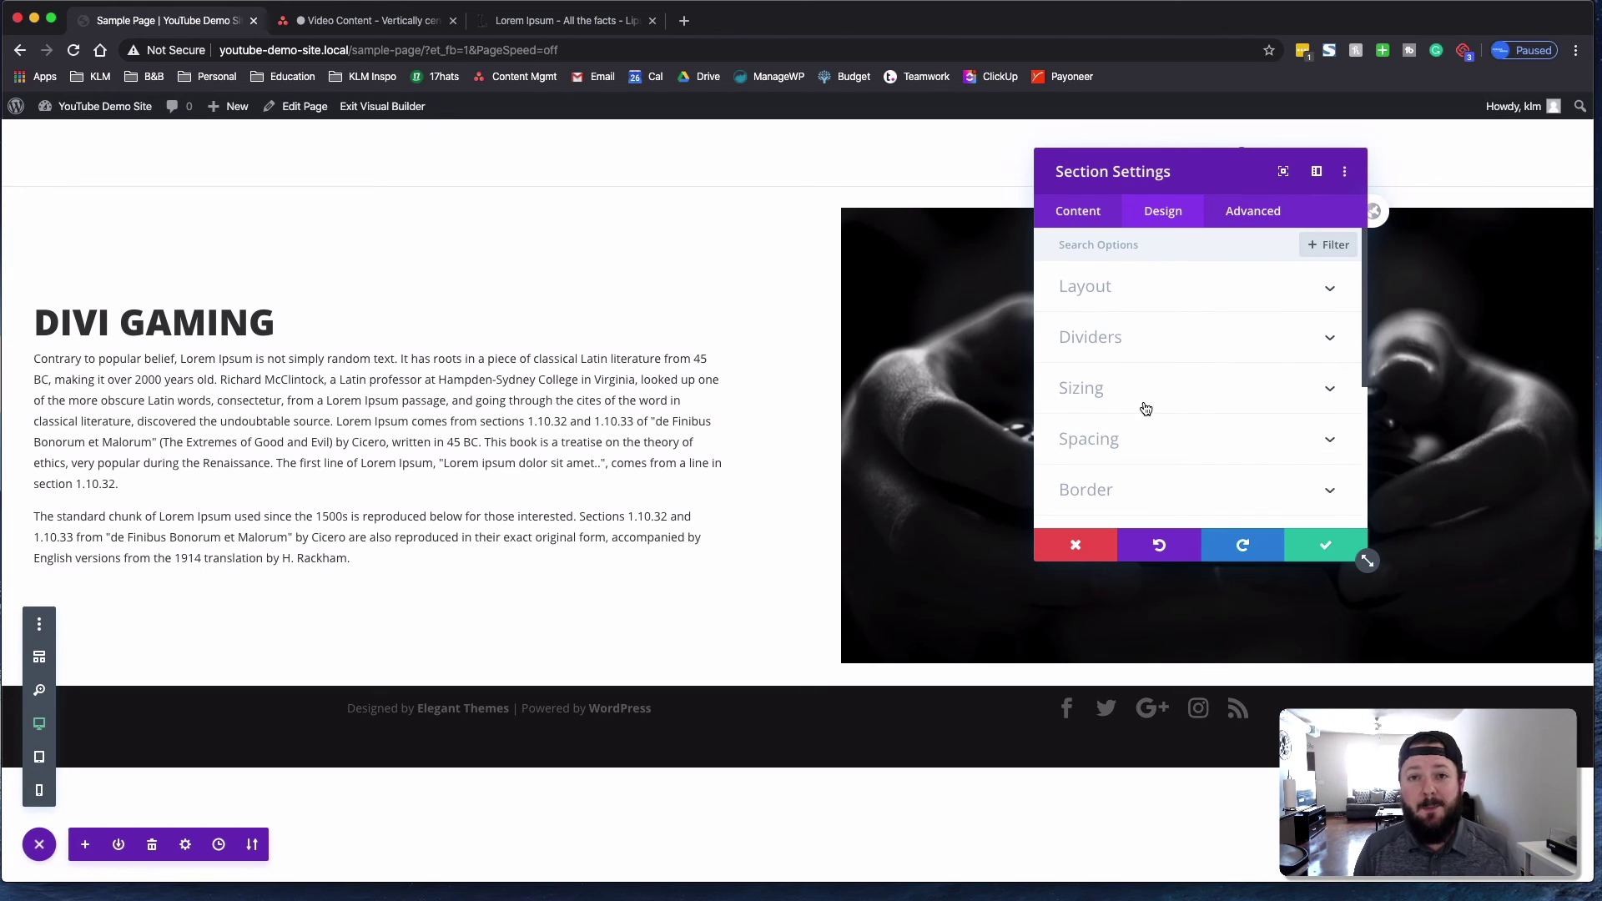